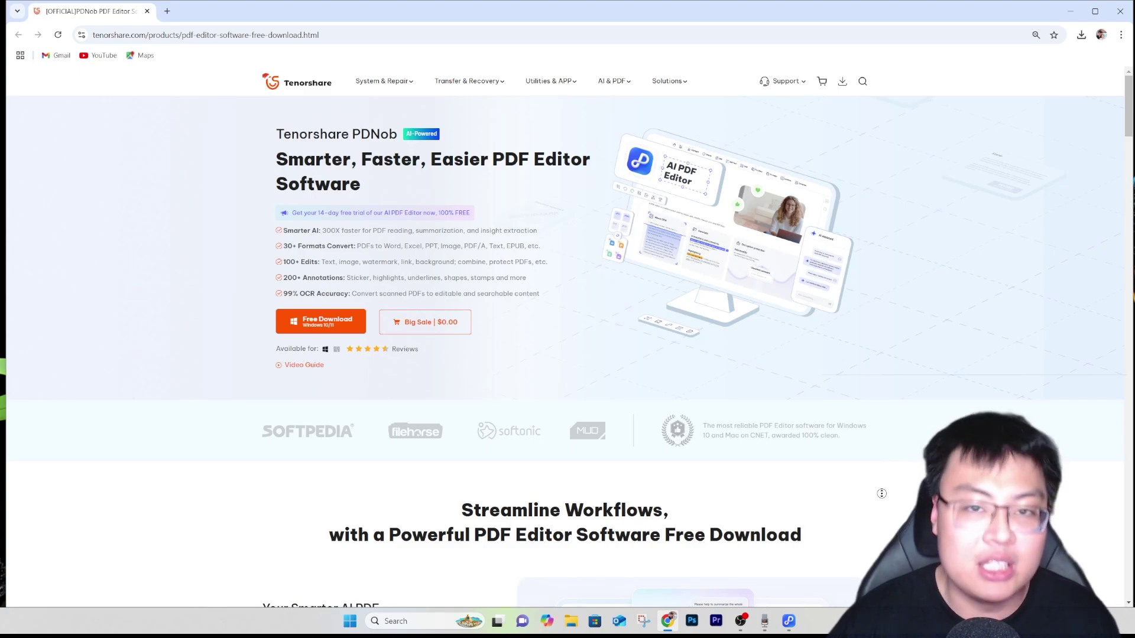
Step: Scroll the PDNob product page past the AI PDF section to the 5x Faster PDF Conversion and Edit PDF as Easily as Word sections
scroll(881, 496, down, 1)
scroll(881, 497, down, 2)
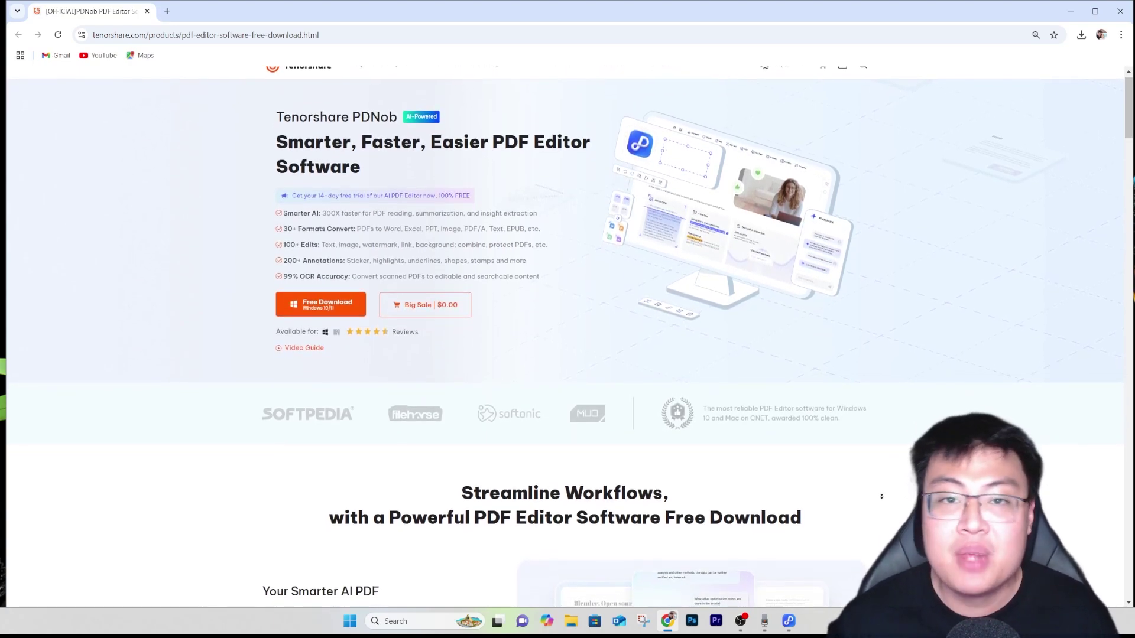
scroll(881, 496, down, 2)
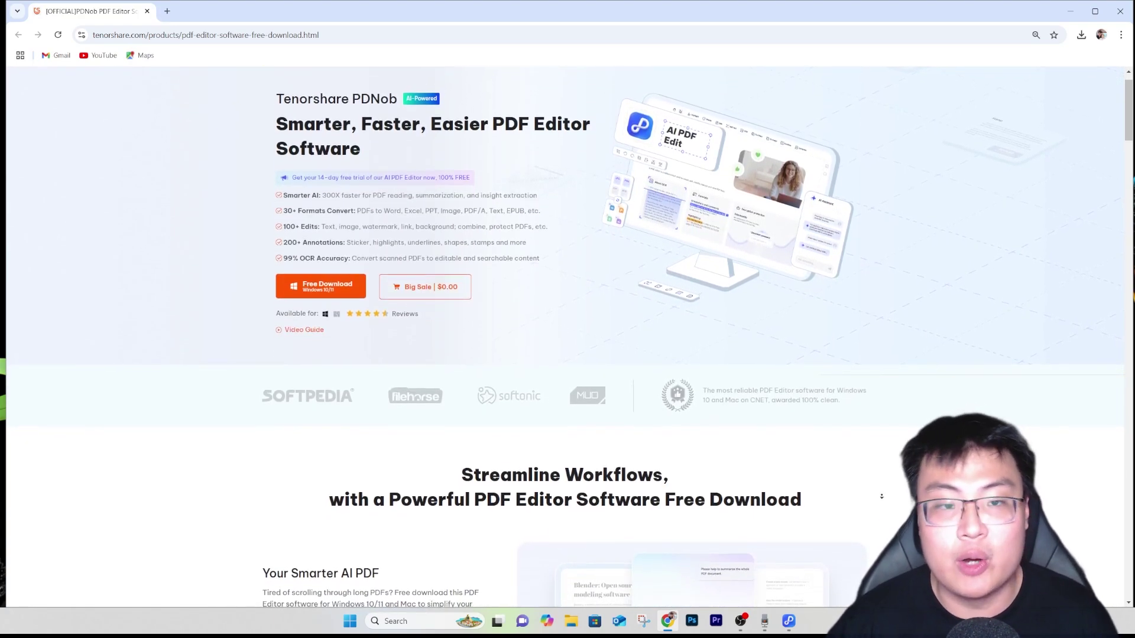
scroll(881, 496, down, 2)
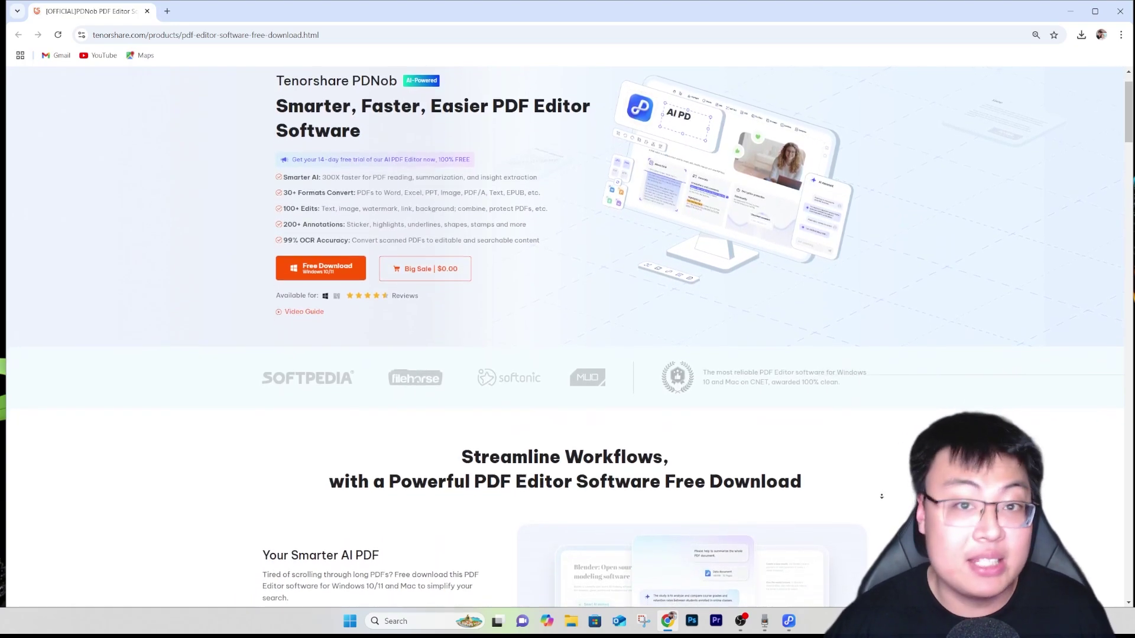
scroll(881, 496, down, 2)
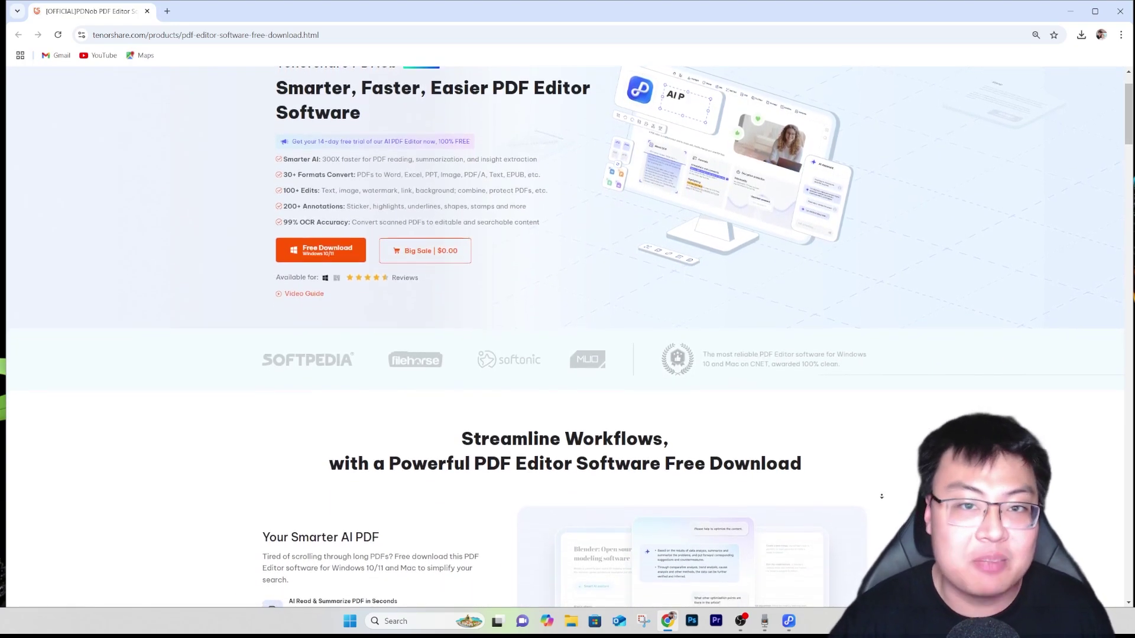
scroll(881, 497, down, 2)
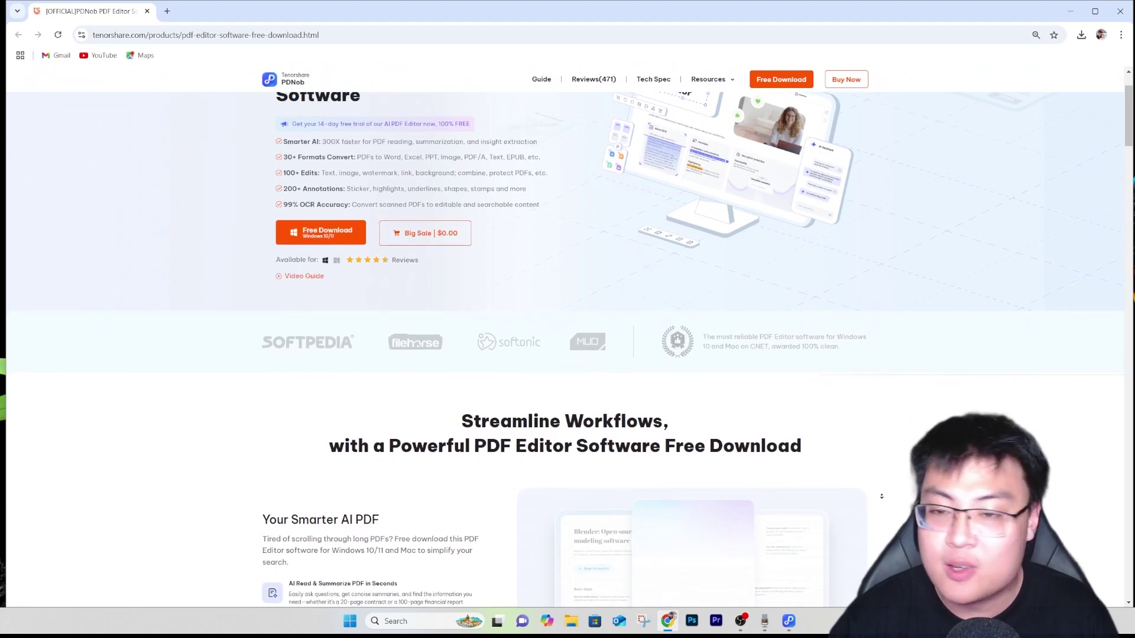
scroll(881, 496, down, 2)
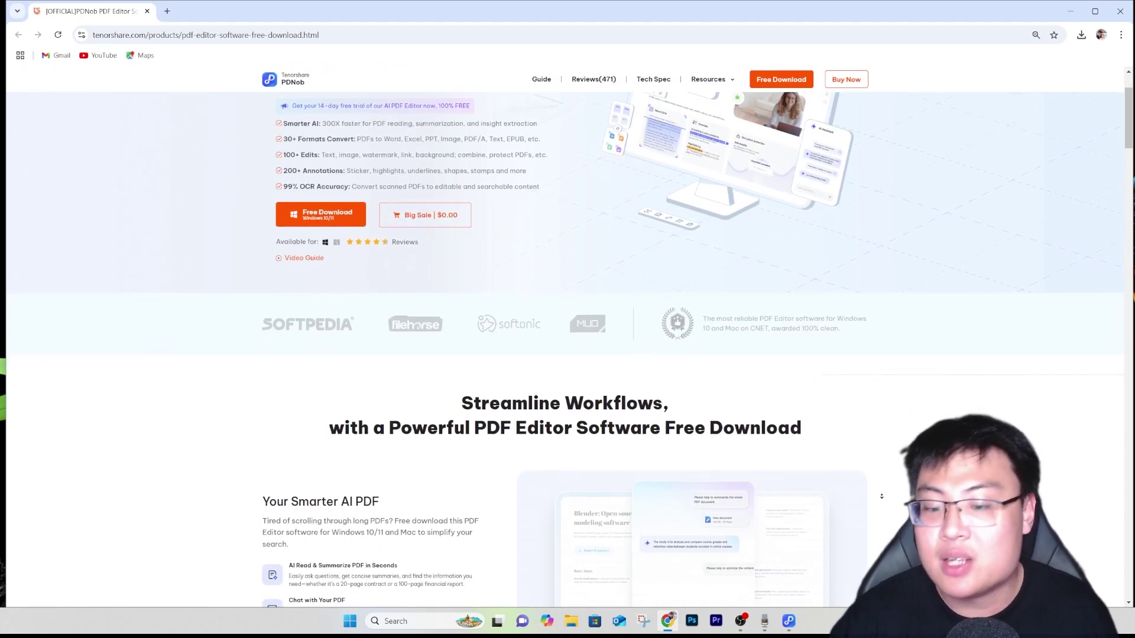
scroll(881, 496, down, 2)
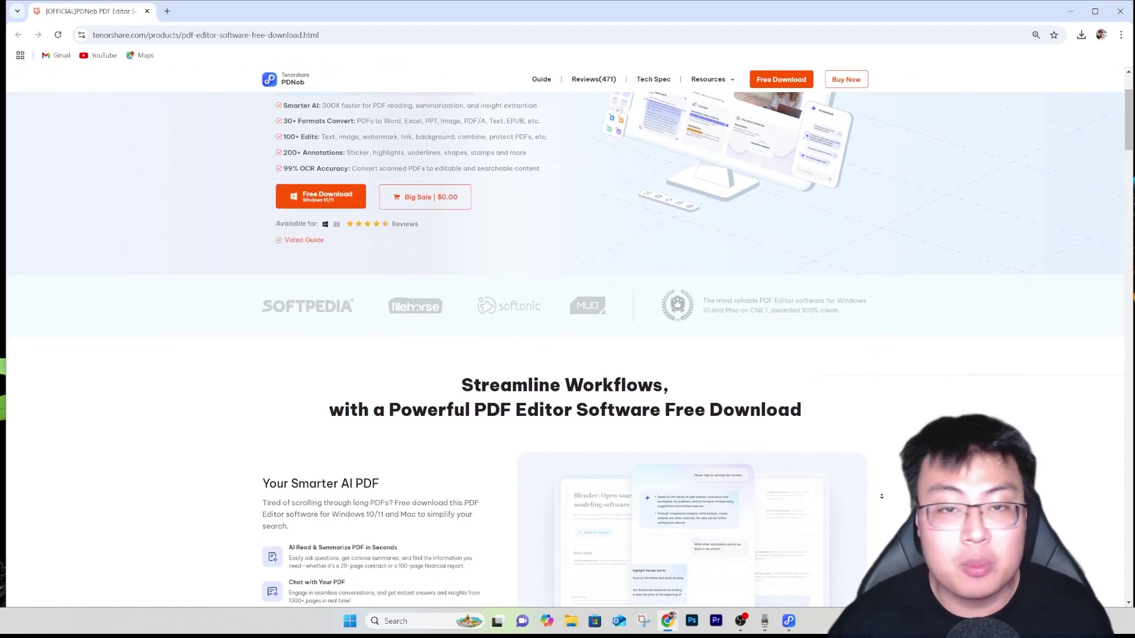
scroll(881, 496, down, 2)
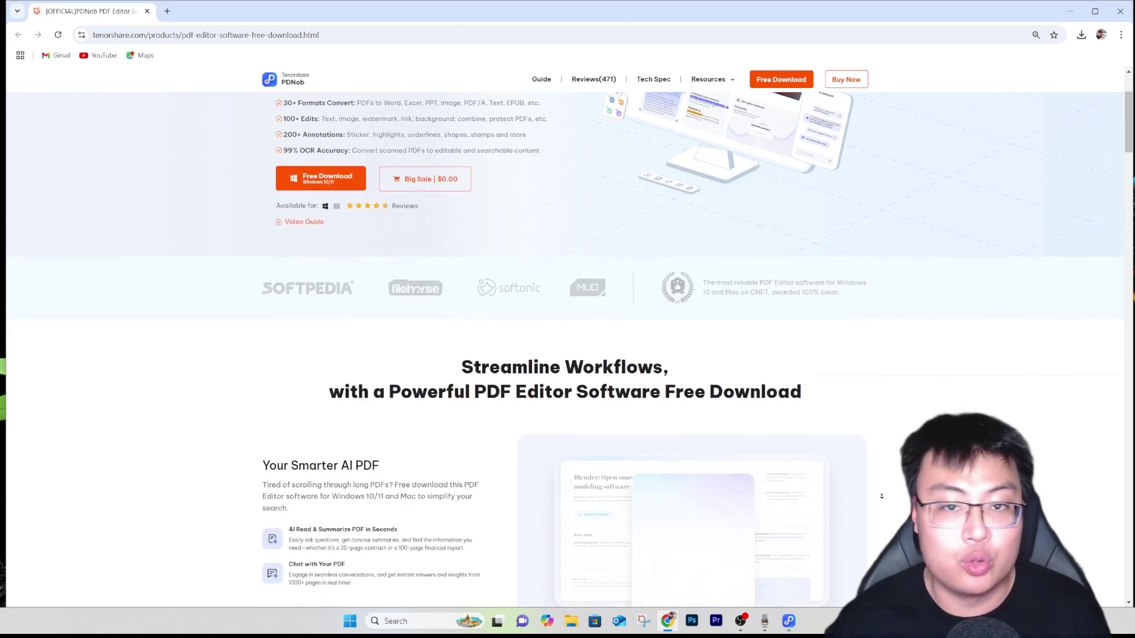
scroll(881, 497, down, 2)
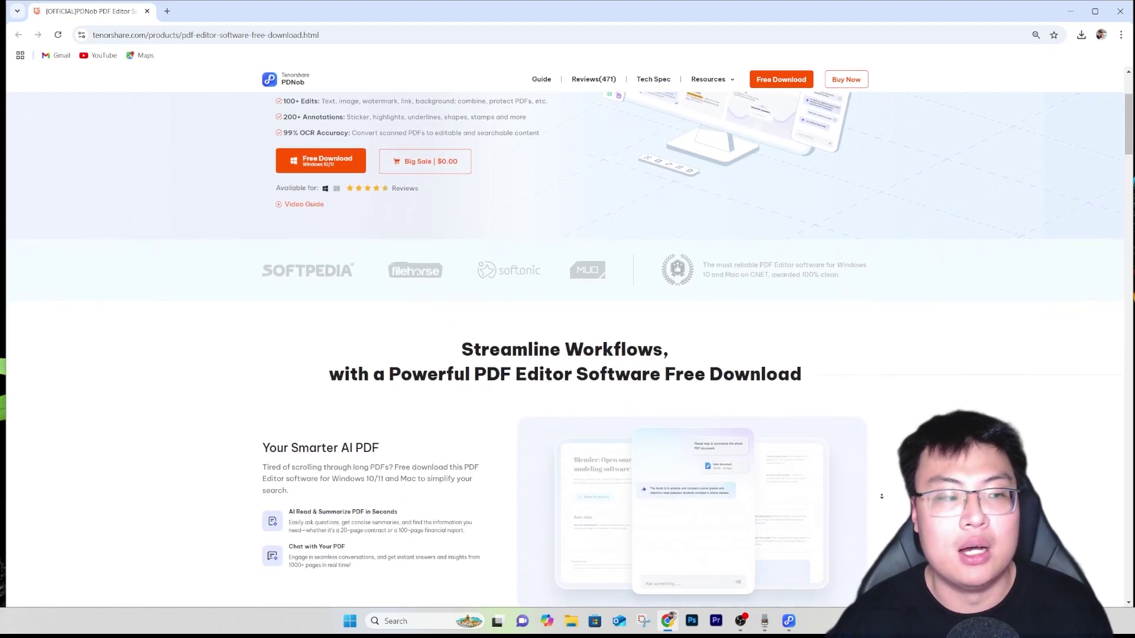
scroll(881, 497, down, 2)
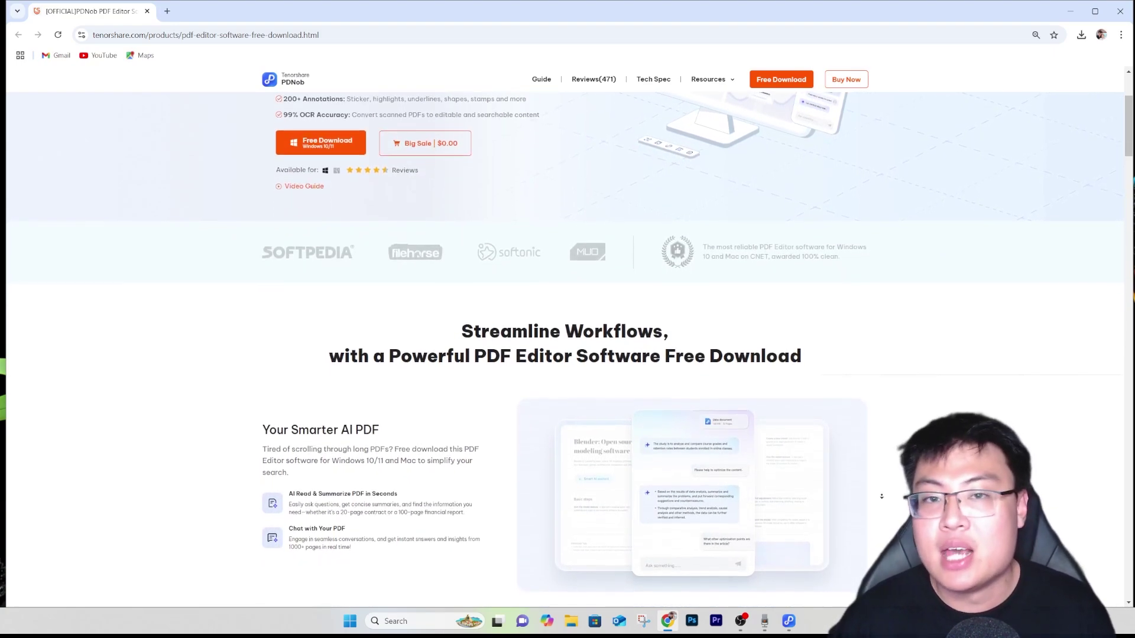
scroll(881, 496, down, 2)
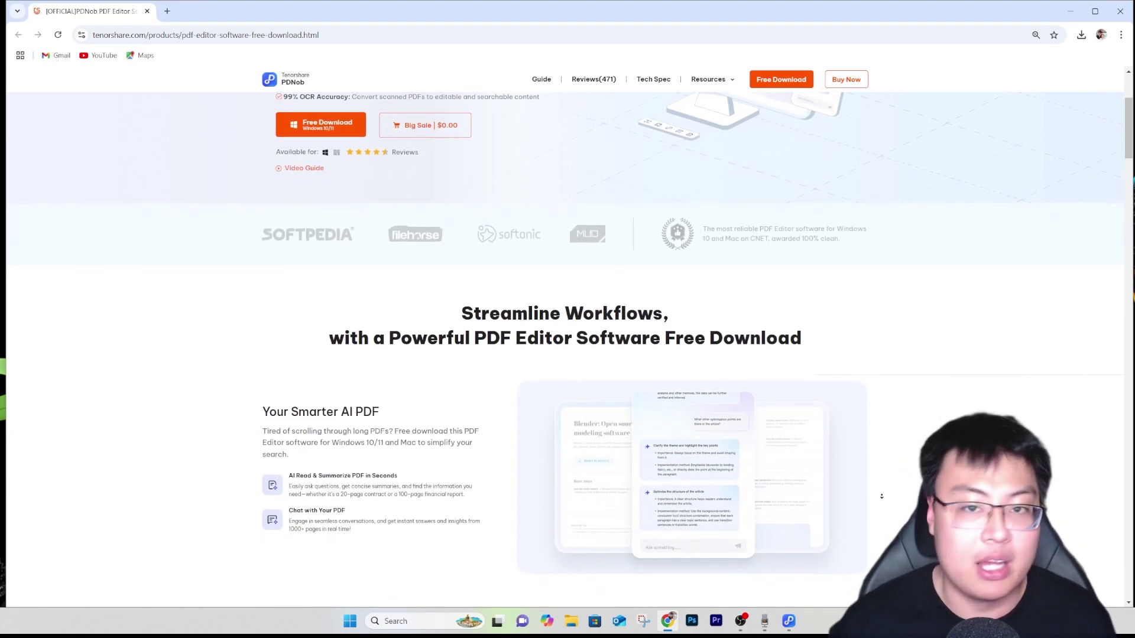
scroll(882, 496, down, 2)
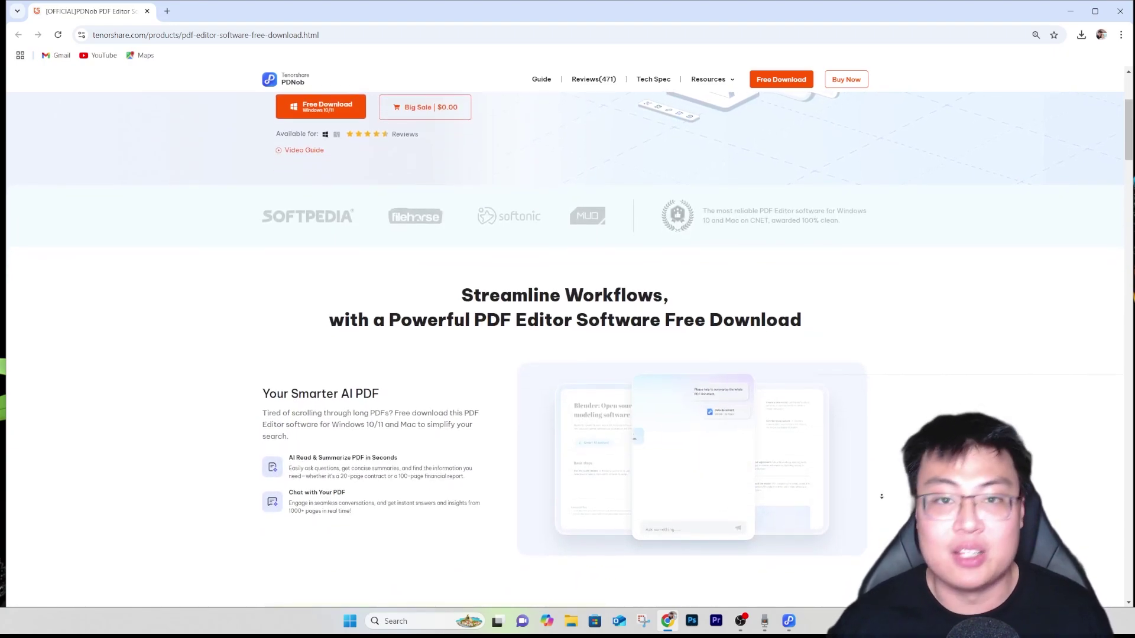
scroll(881, 496, down, 2)
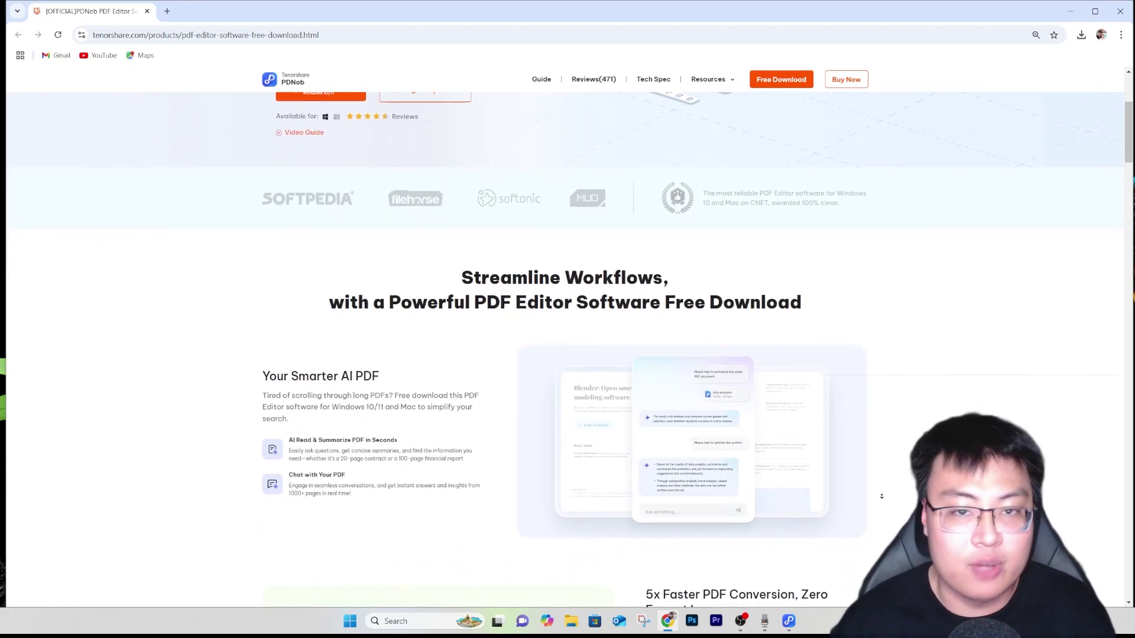
scroll(881, 496, down, 2)
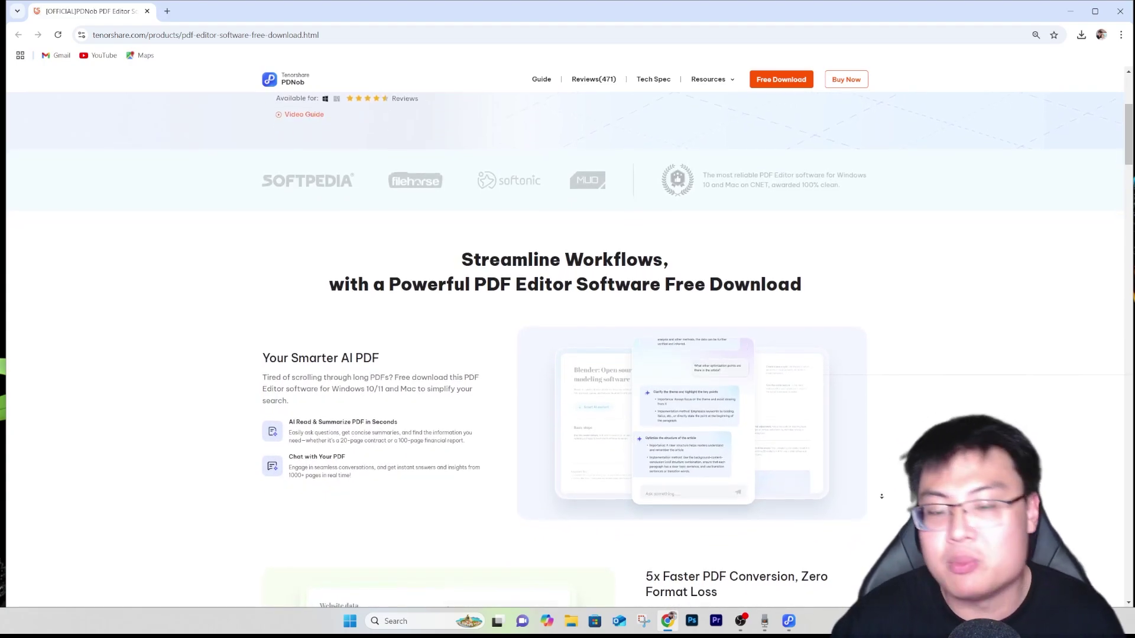
scroll(881, 496, down, 2)
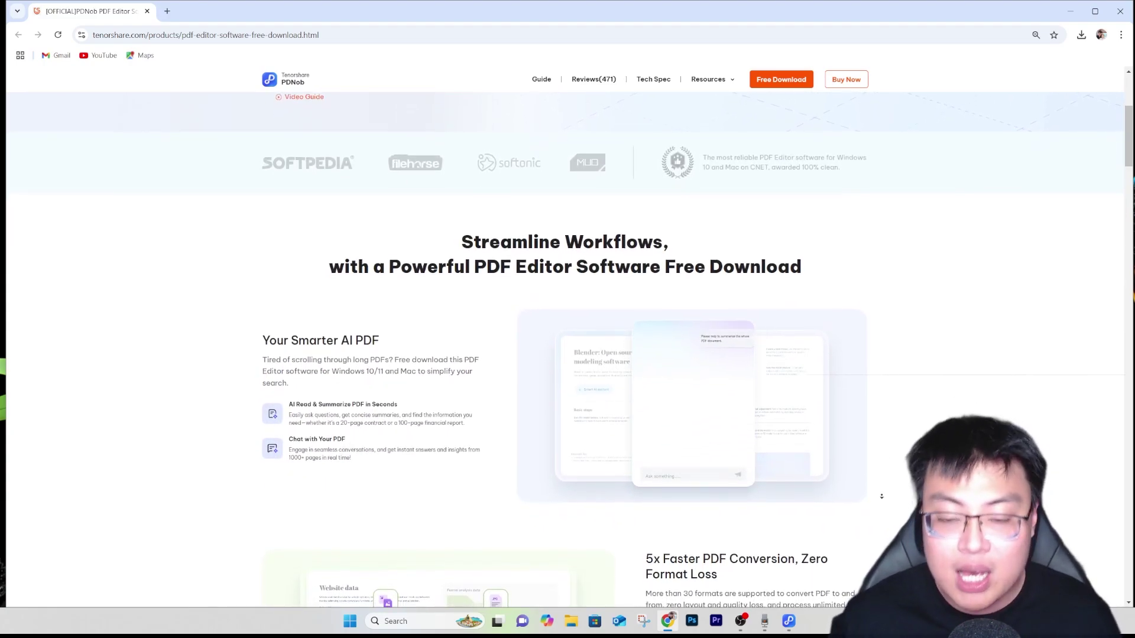
scroll(881, 497, down, 2)
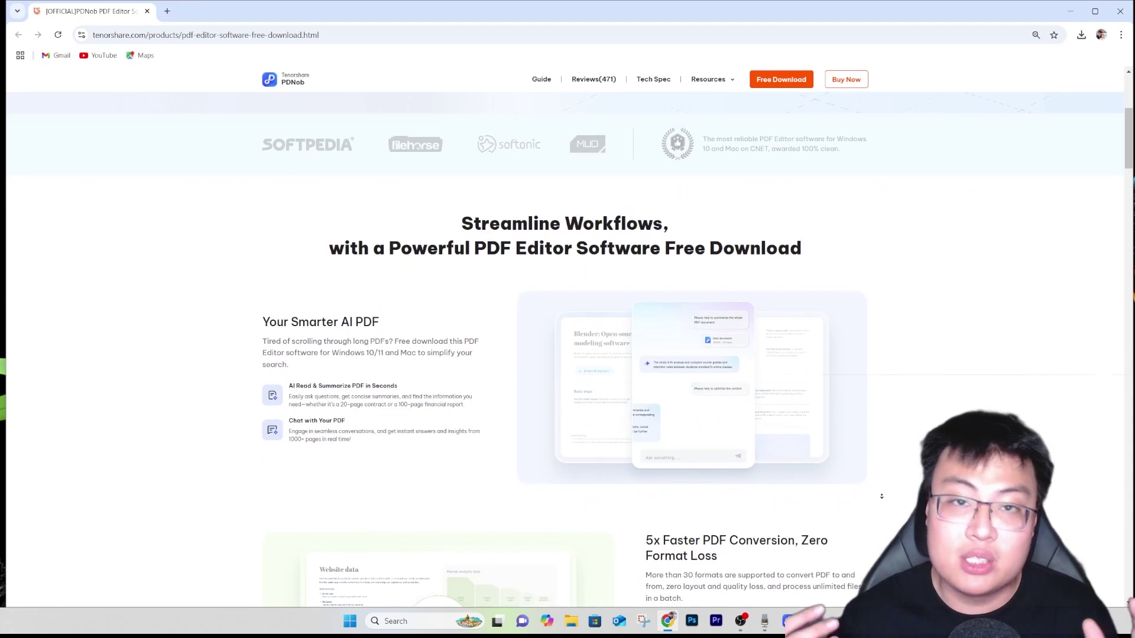
scroll(881, 496, down, 2)
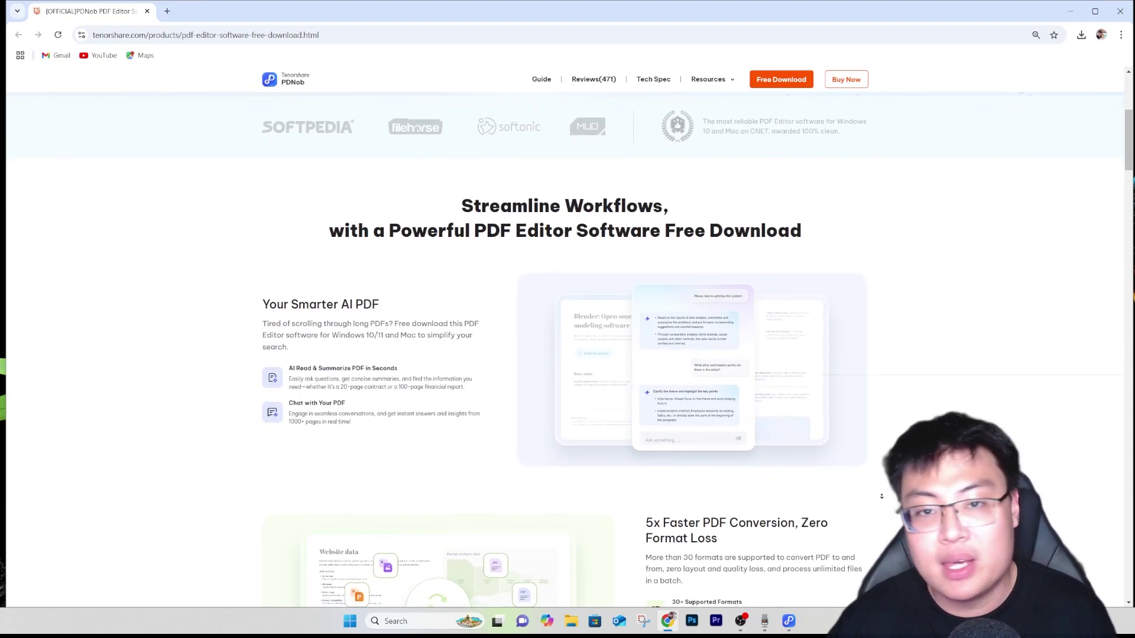
scroll(881, 496, down, 2)
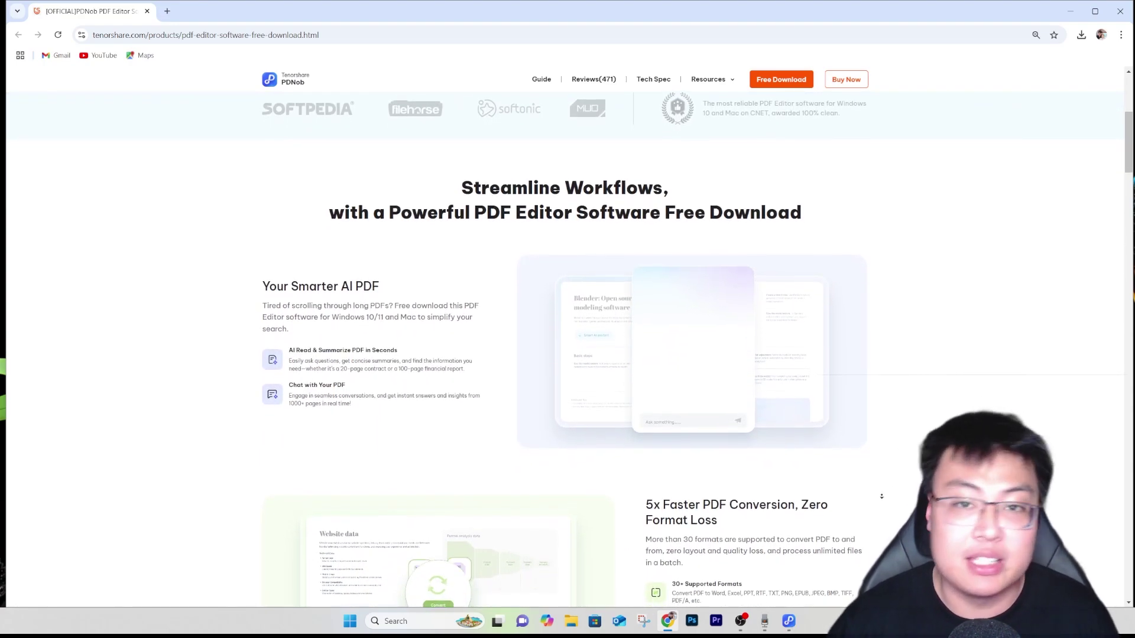
scroll(881, 497, down, 2)
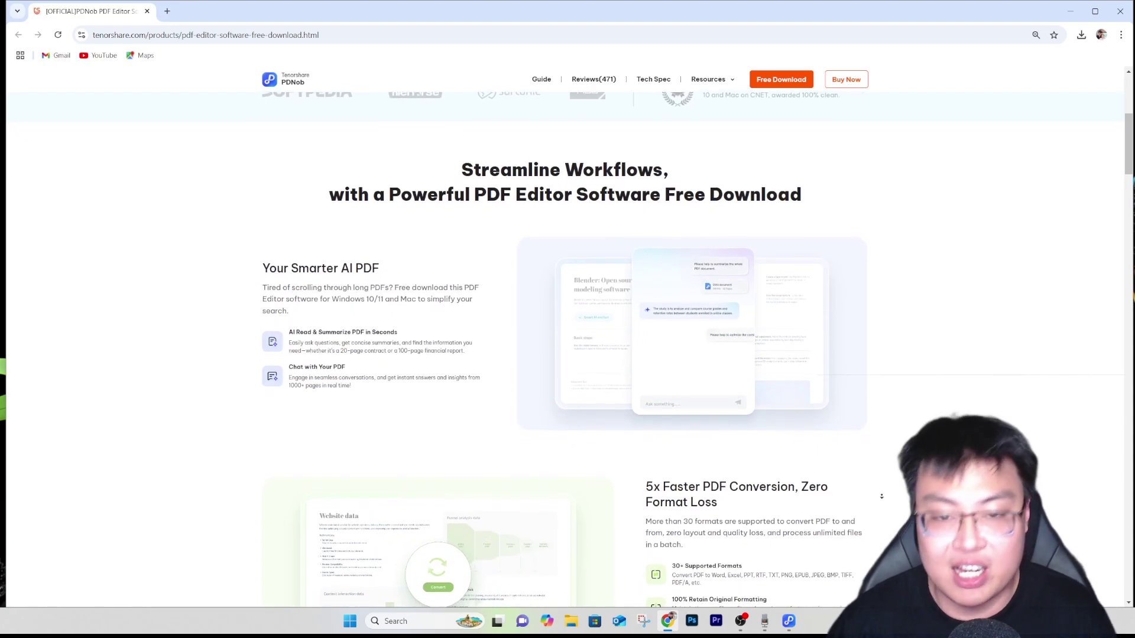
scroll(881, 496, down, 2)
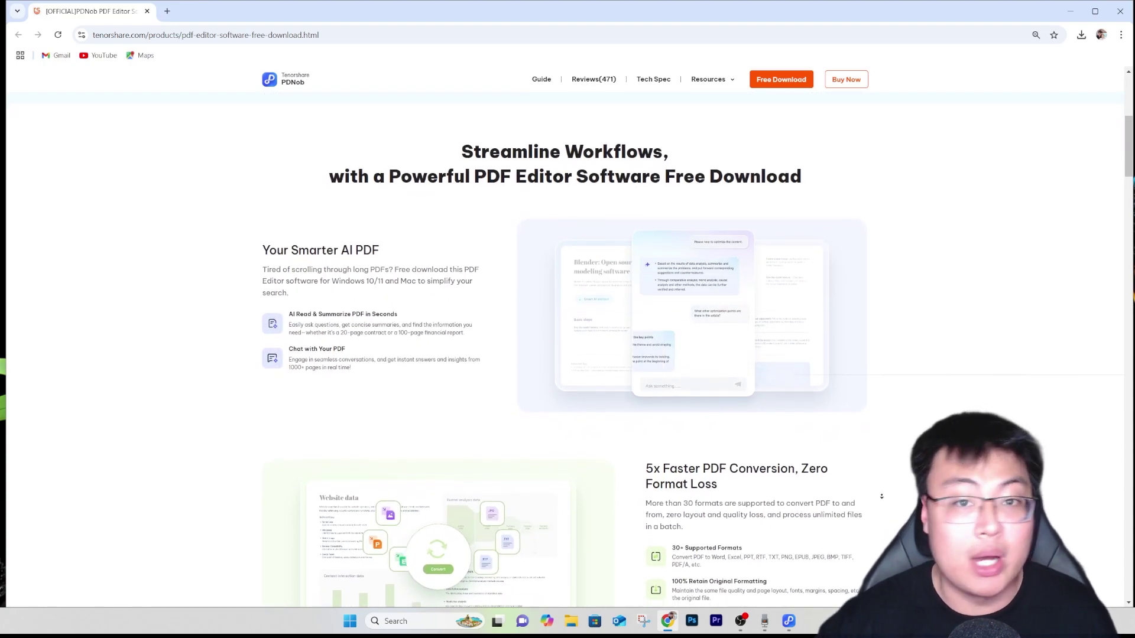
scroll(881, 497, down, 2)
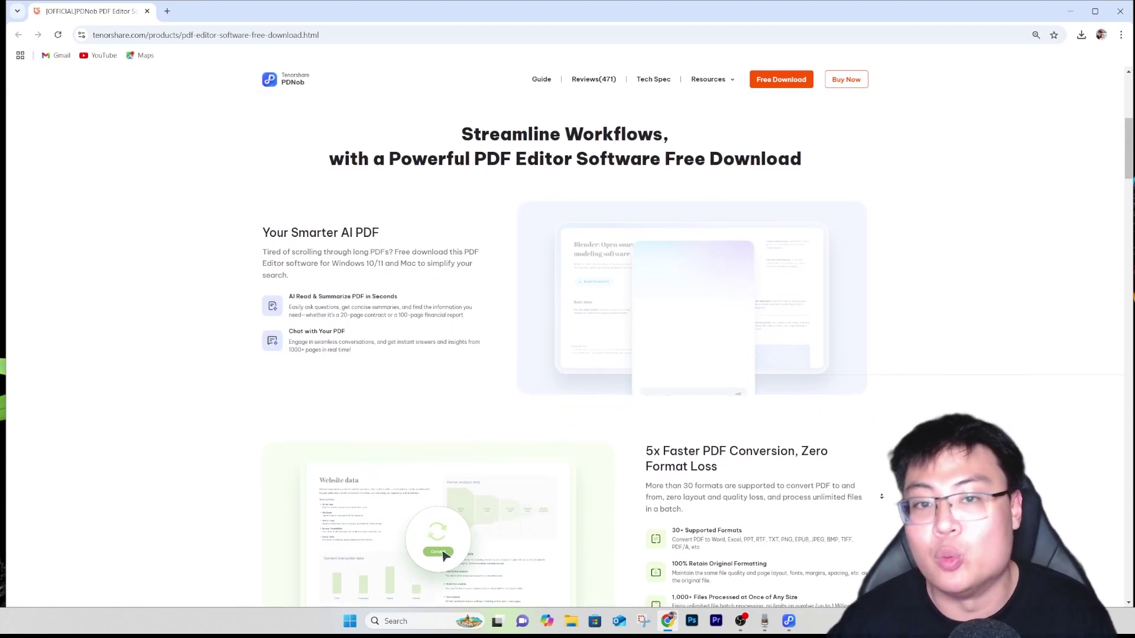
scroll(881, 496, down, 2)
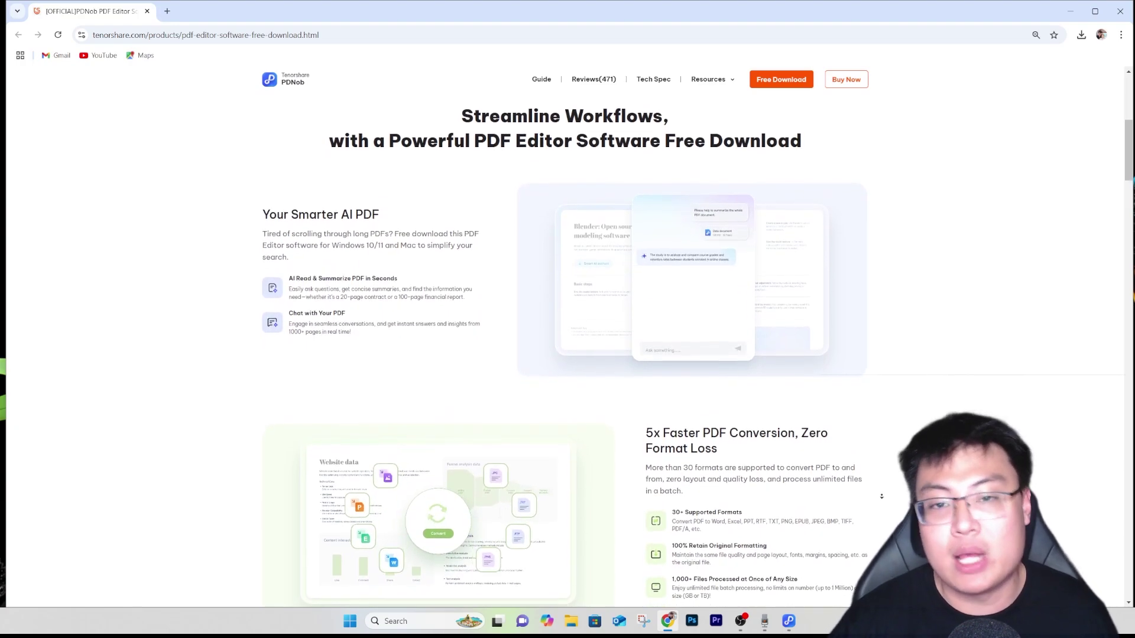
scroll(881, 496, down, 1)
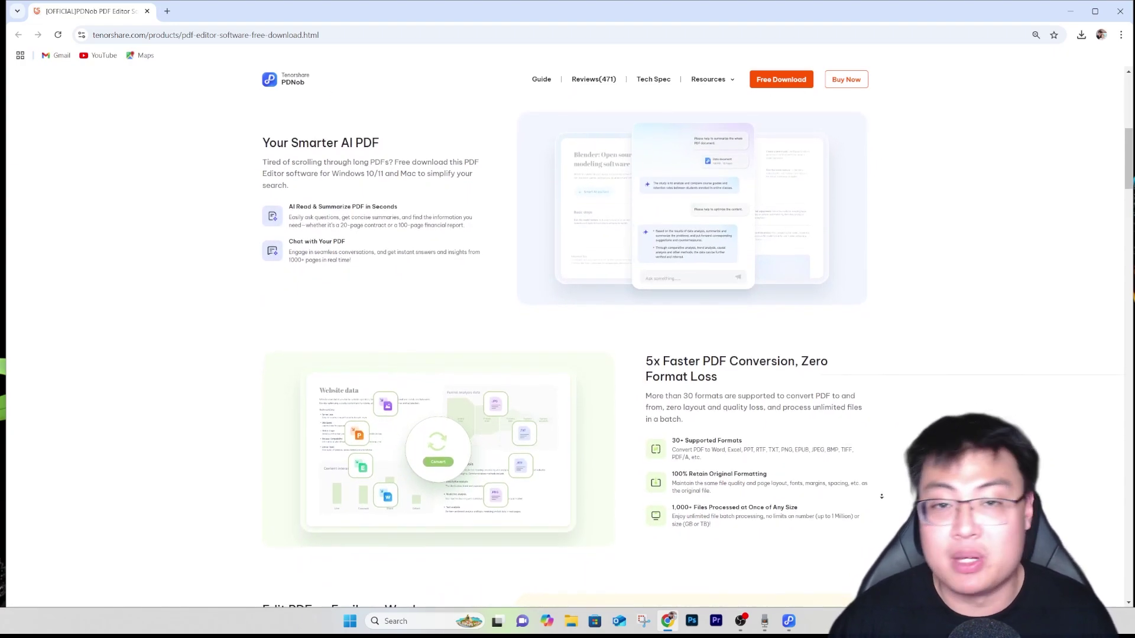
scroll(881, 496, down, 1)
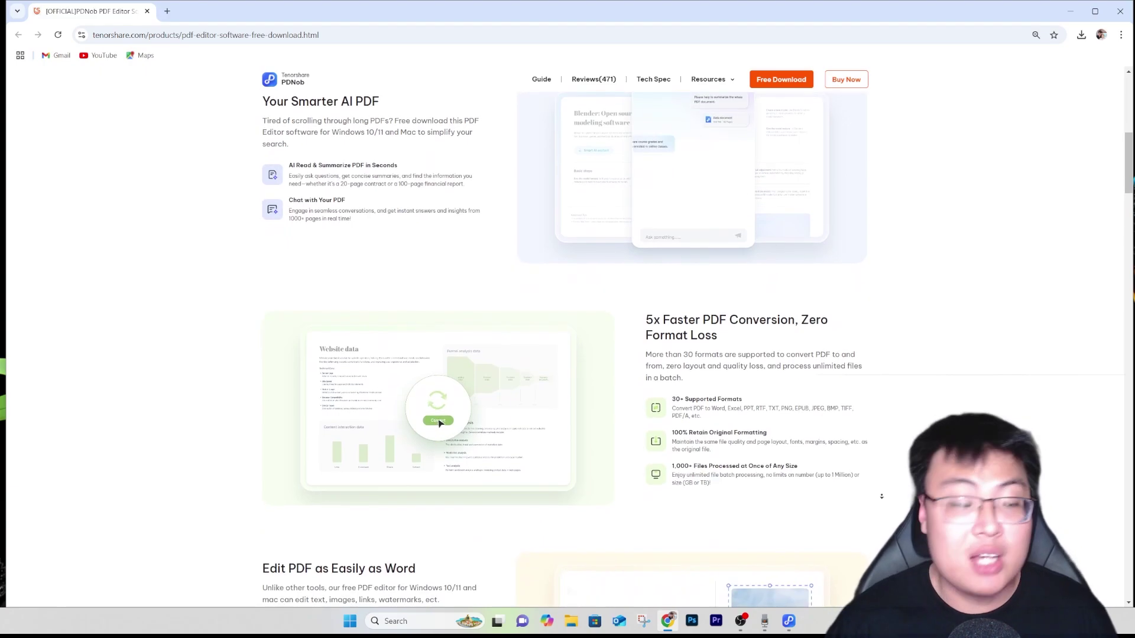
scroll(881, 496, down, 1)
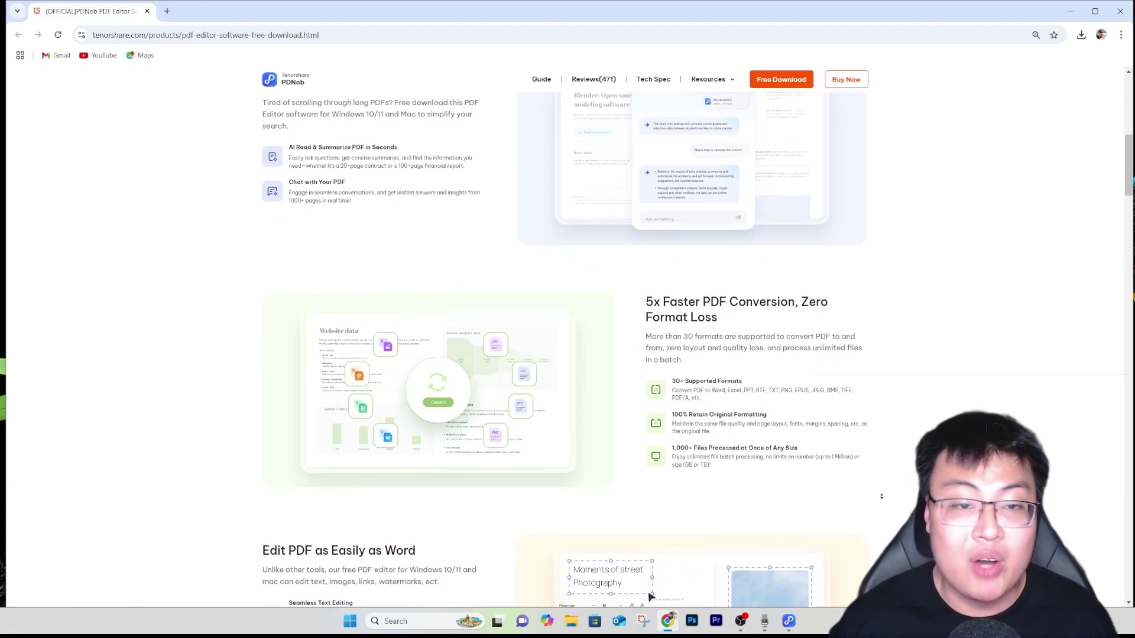
scroll(882, 497, down, 1)
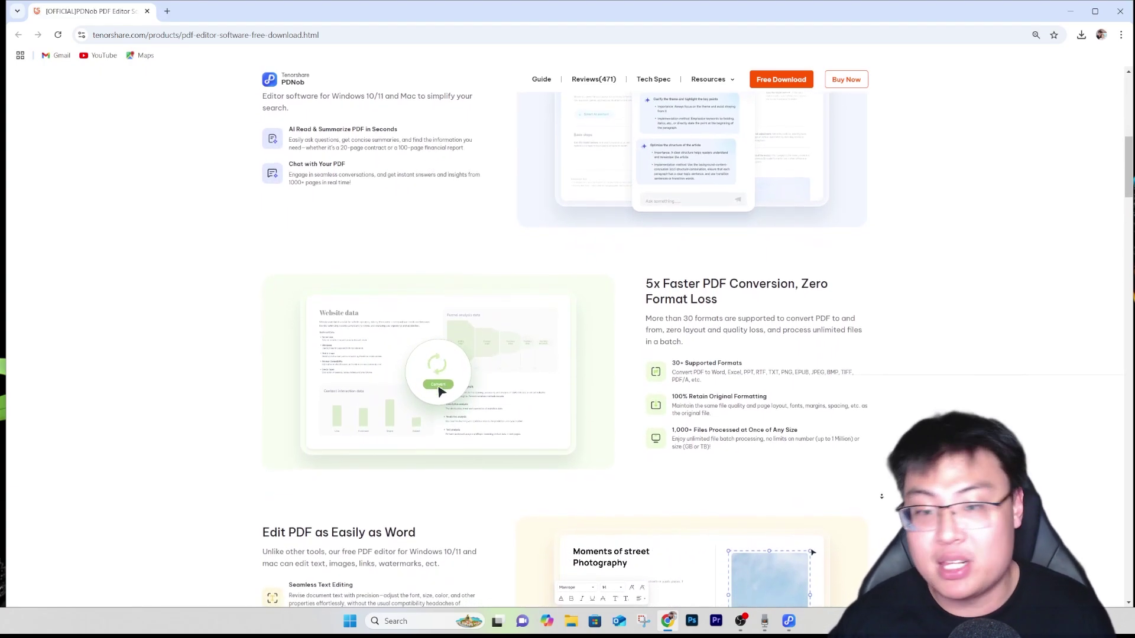
scroll(881, 497, down, 1)
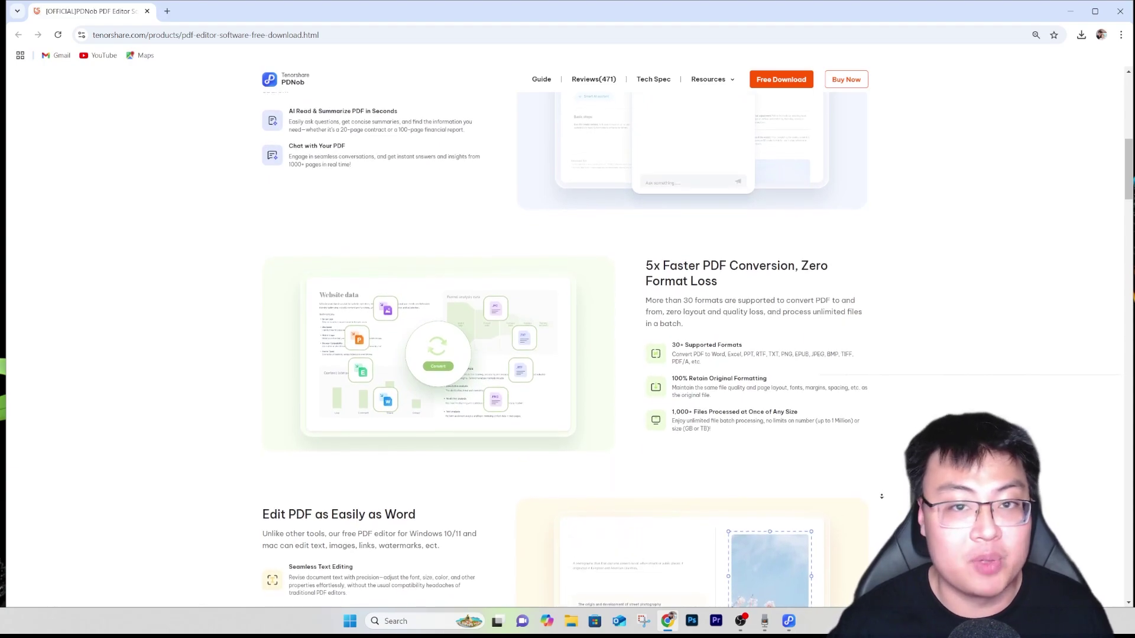
scroll(881, 497, down, 1)
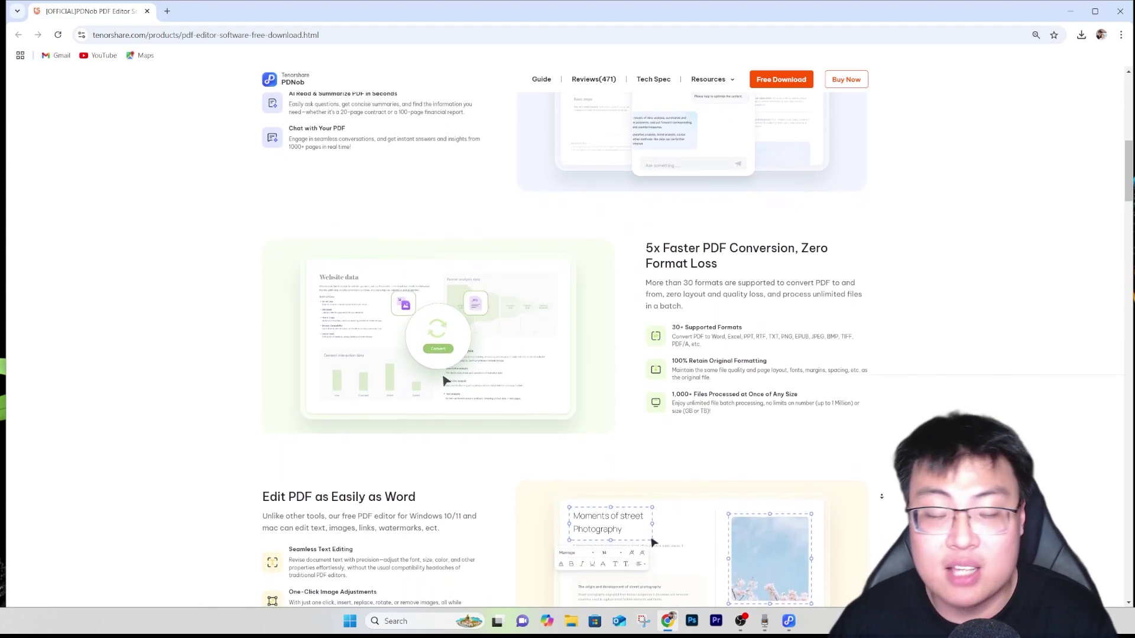
scroll(881, 496, down, 1)
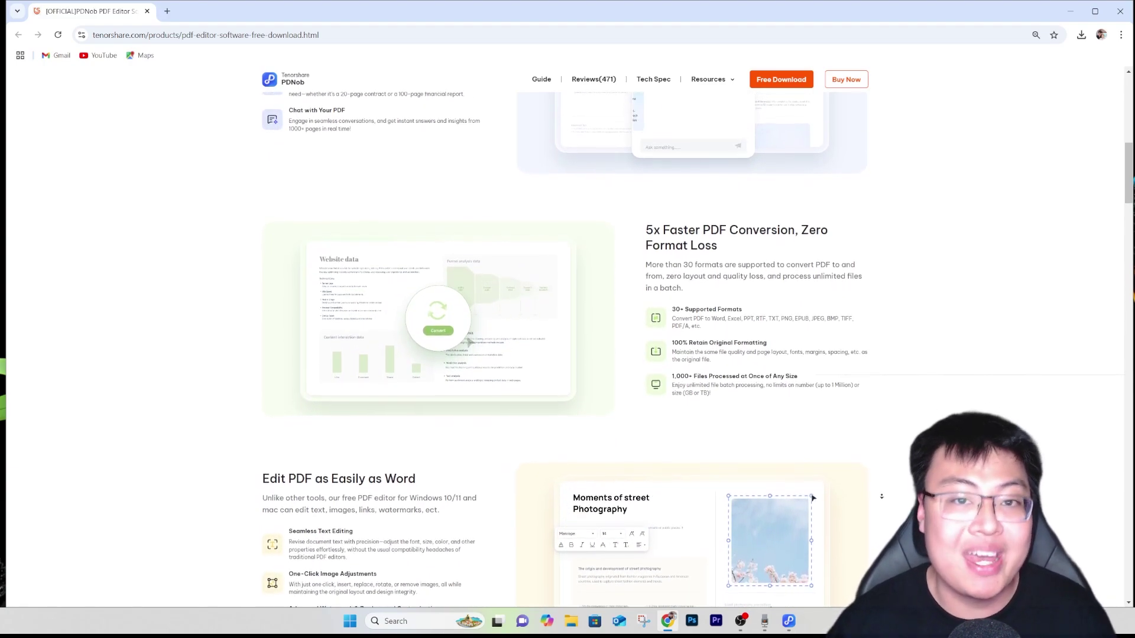
scroll(882, 496, down, 1)
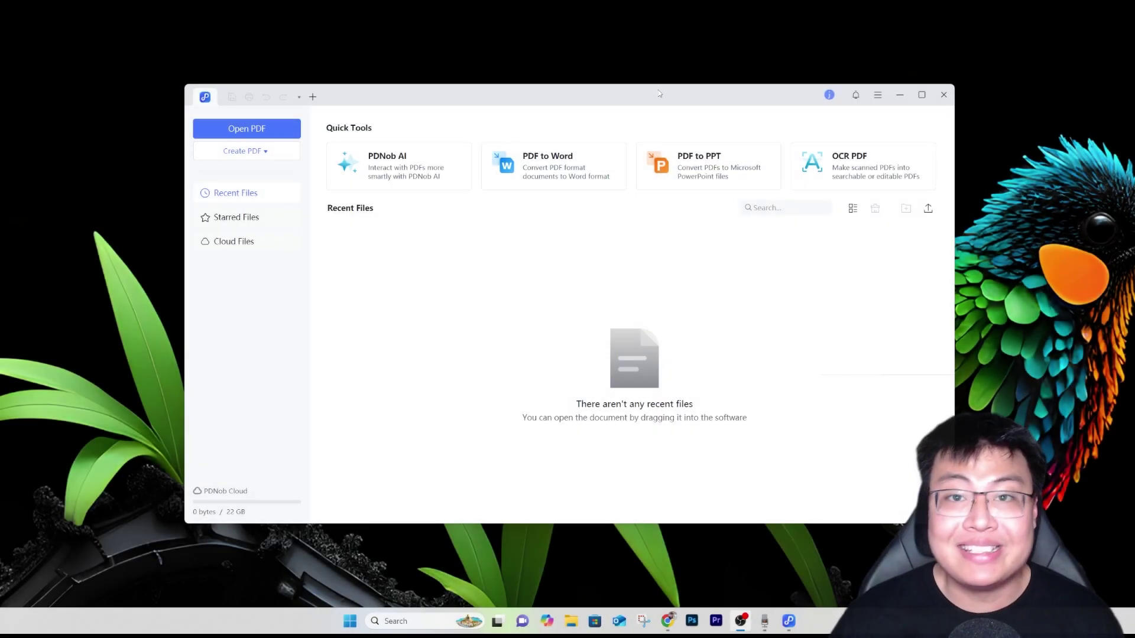
drag(659, 89, 566, 89)
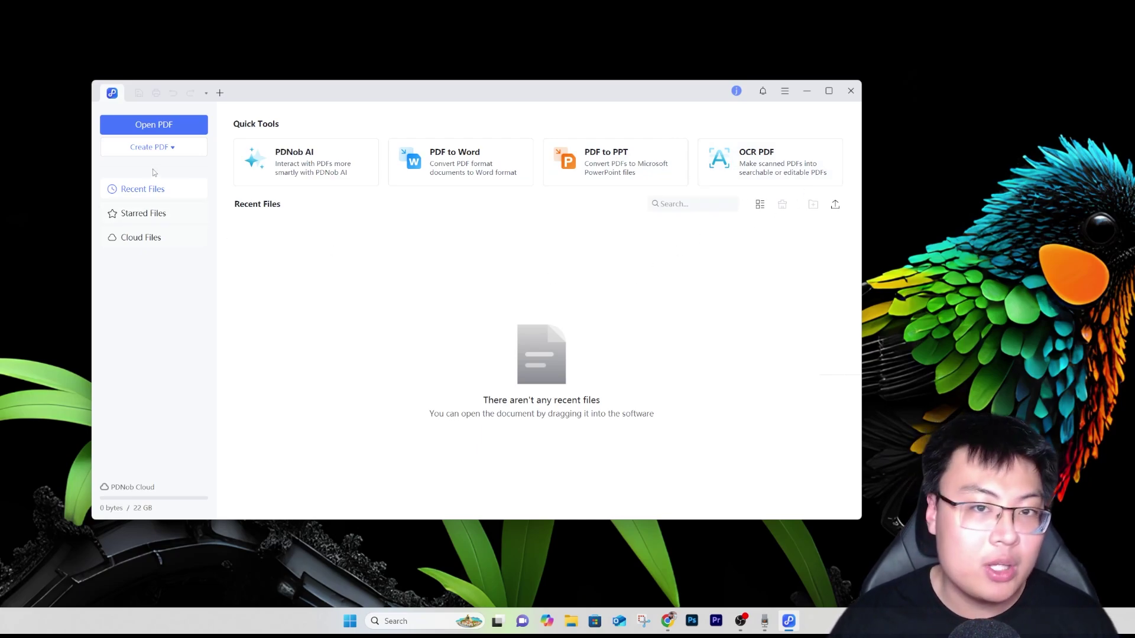
Step: Open Instructions for player.pdf from the CSCI356 folder
click(154, 124)
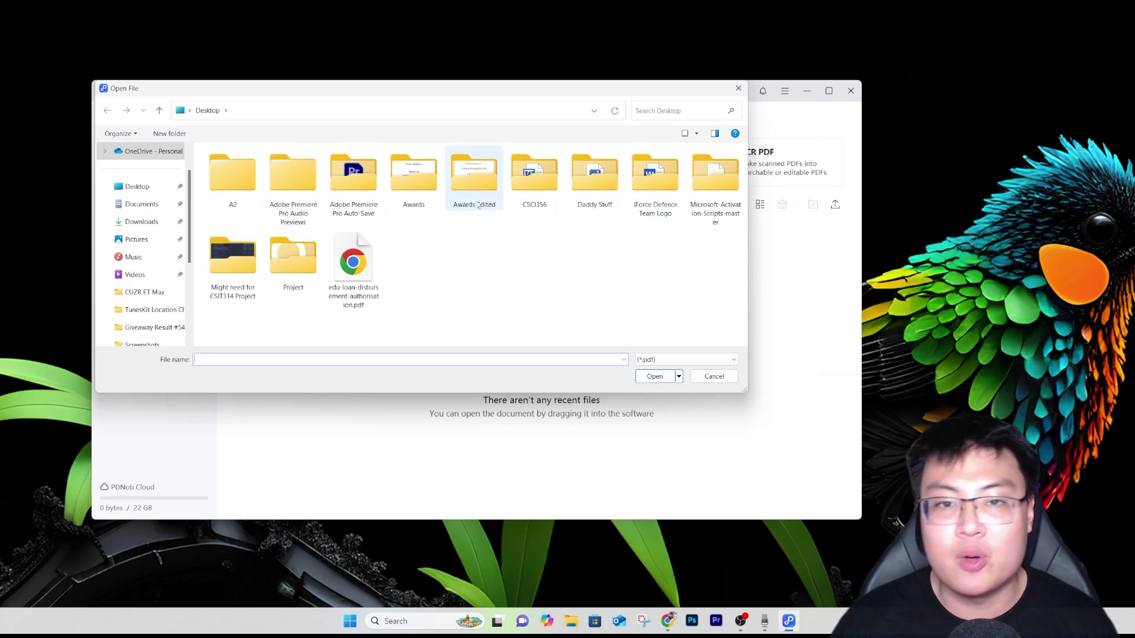
double_click(551, 192)
click(260, 220)
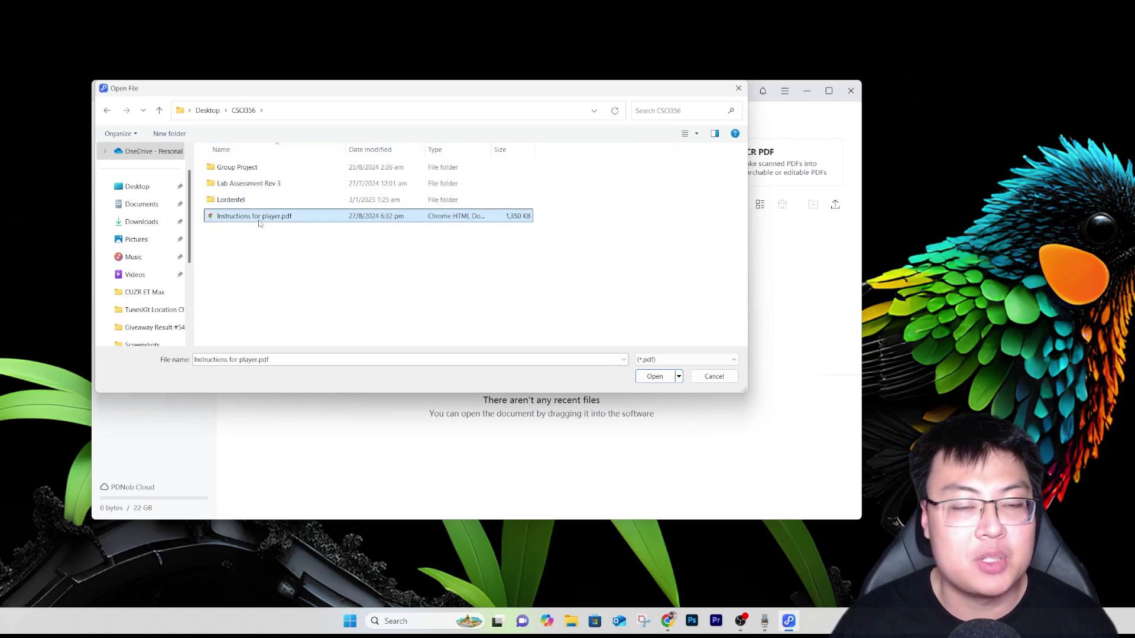
double_click(258, 217)
Step: Make the PDNob window taller to show more of the 6-page document
scroll(497, 279, down, 10)
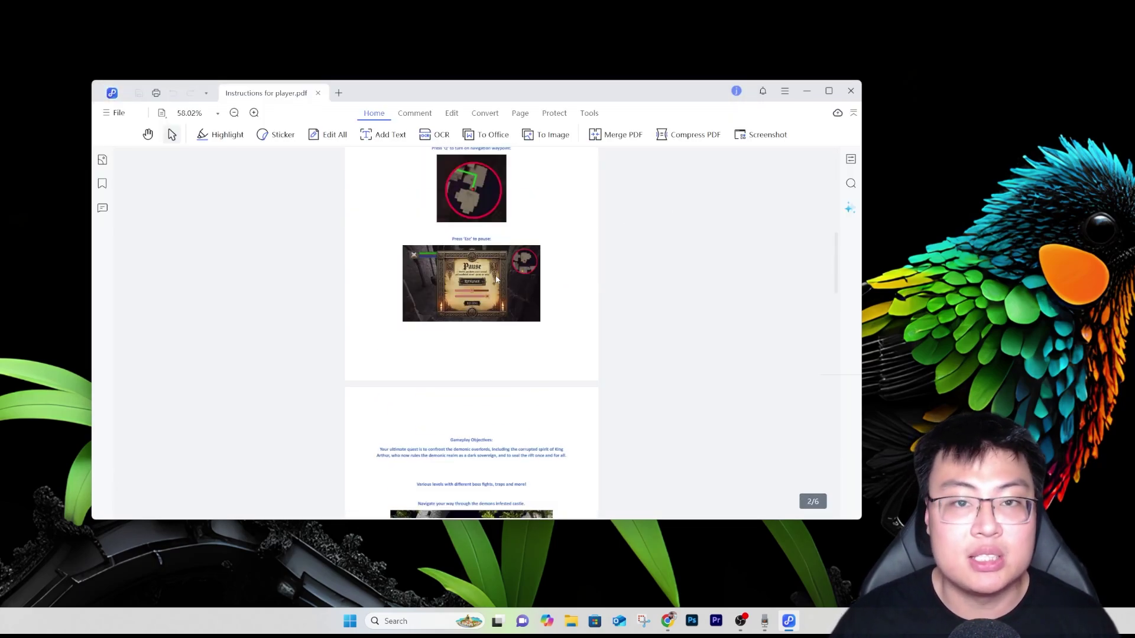
scroll(496, 279, up, 8)
scroll(496, 279, down, 4)
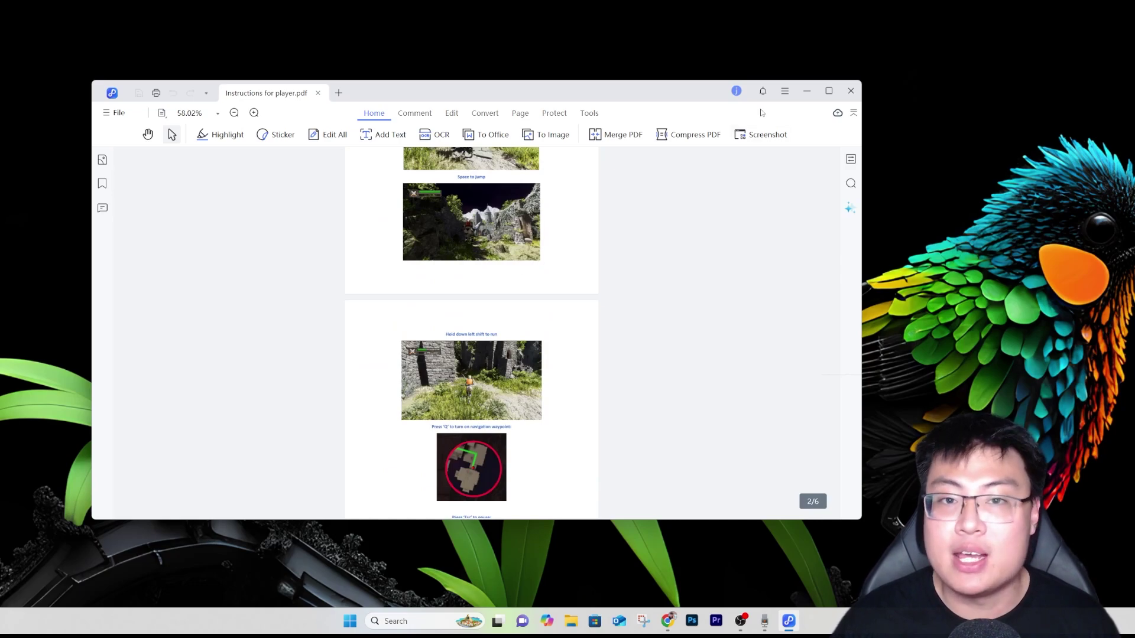
drag(655, 516, 654, 585)
scroll(618, 290, up, 5)
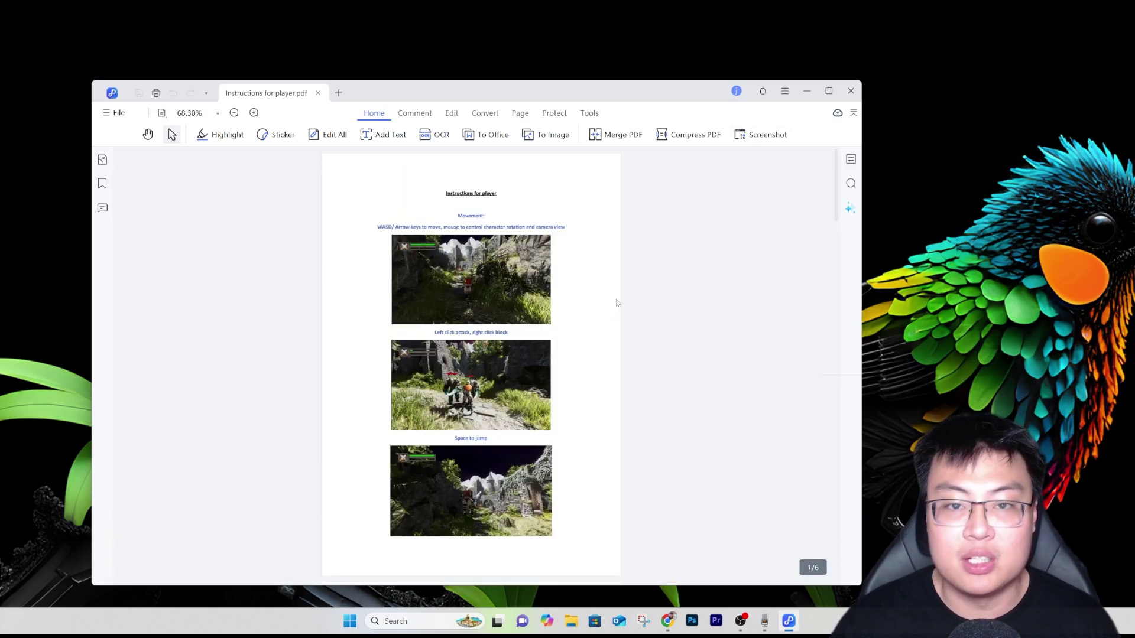
click(574, 627)
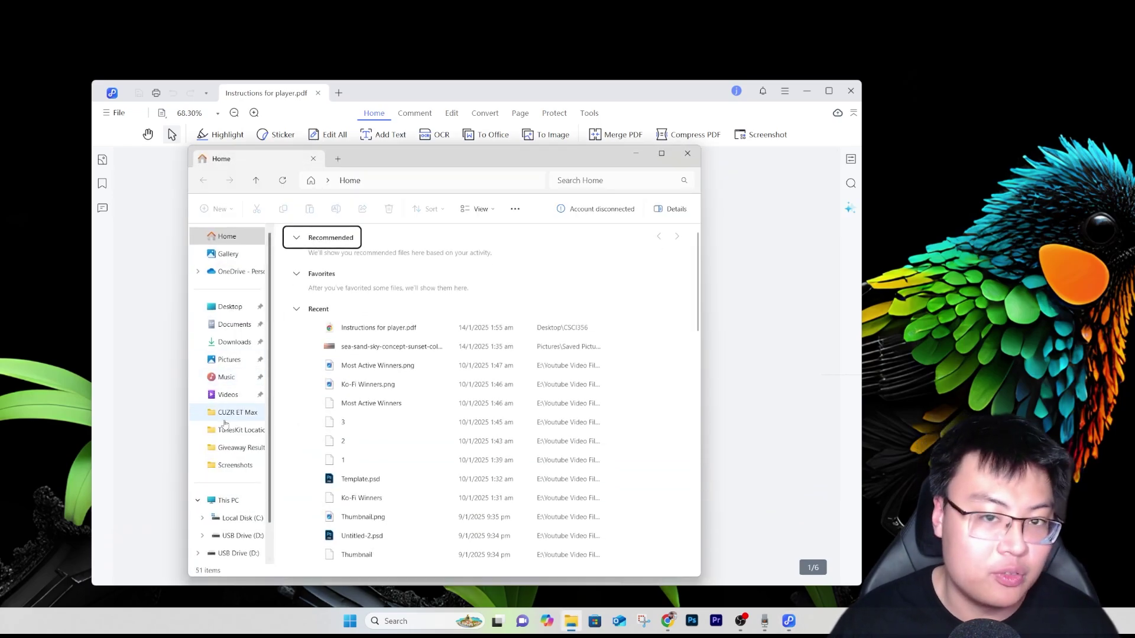
Step: Browse to Desktop > CSCI356 and open Instructions for player.pdf in the default viewer
click(241, 518)
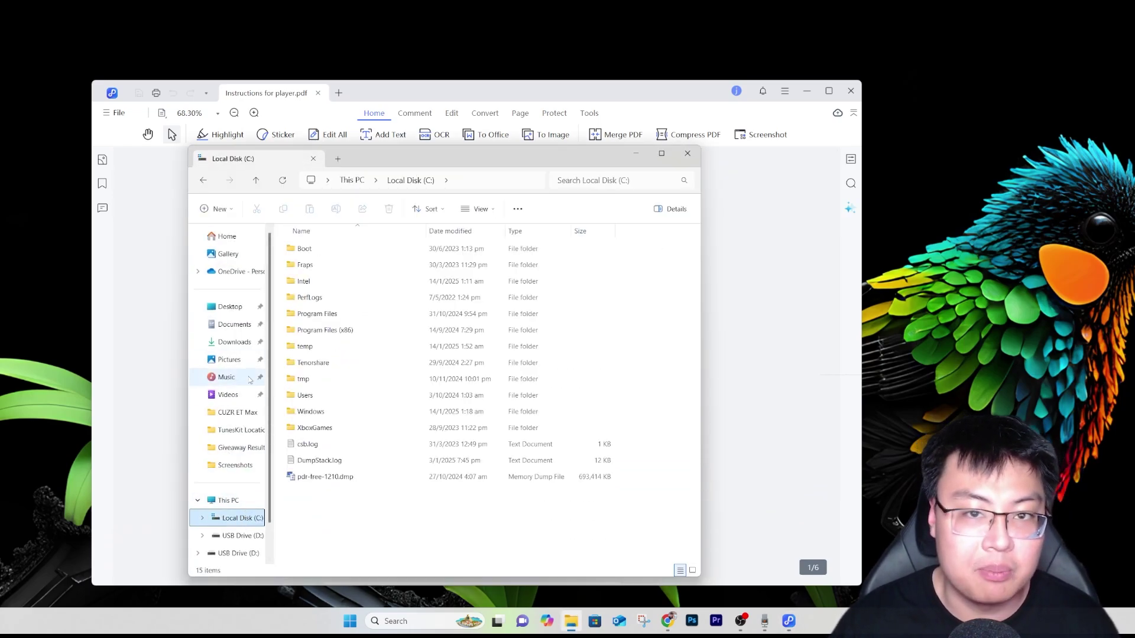
click(251, 312)
double_click(610, 259)
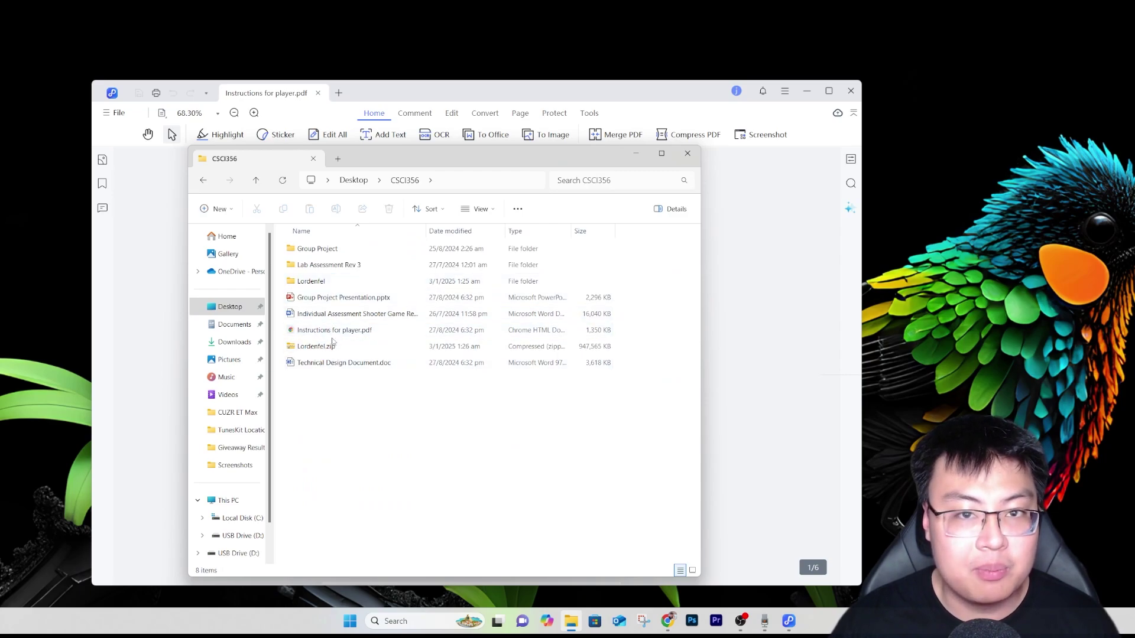
double_click(337, 334)
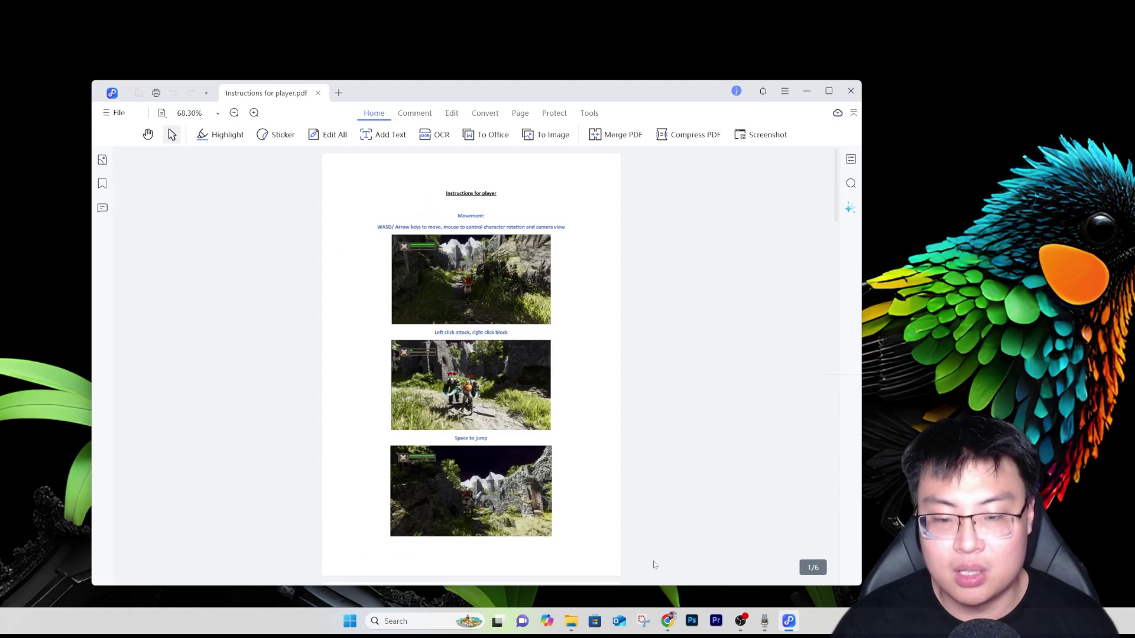
Step: Open Instructions for player.pdf with Google Chrome
click(571, 620)
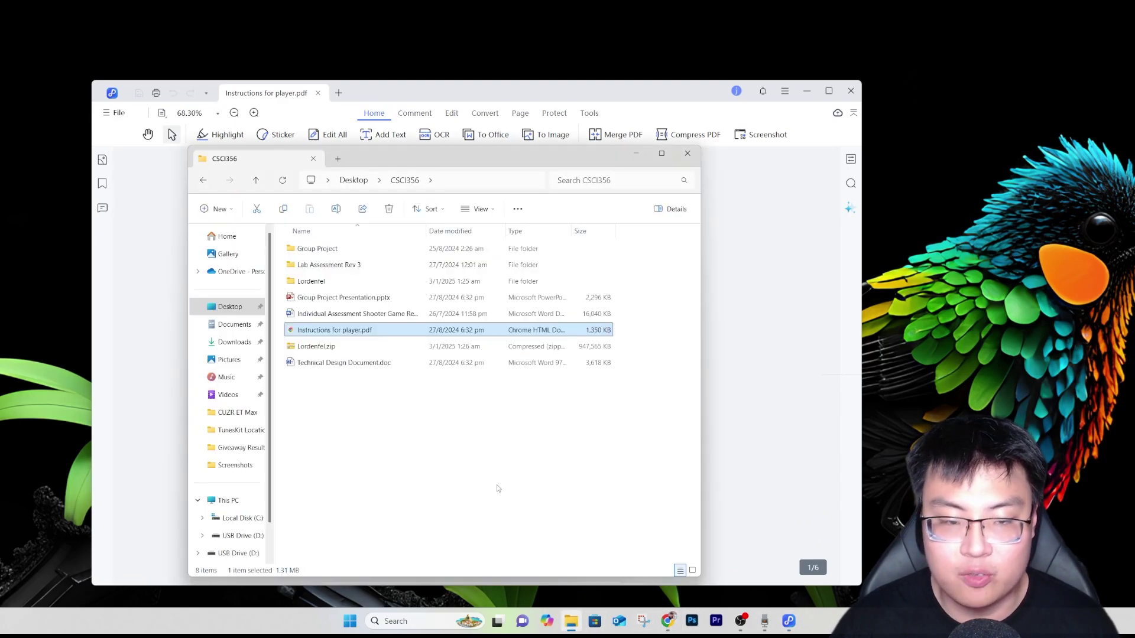
right_click(407, 329)
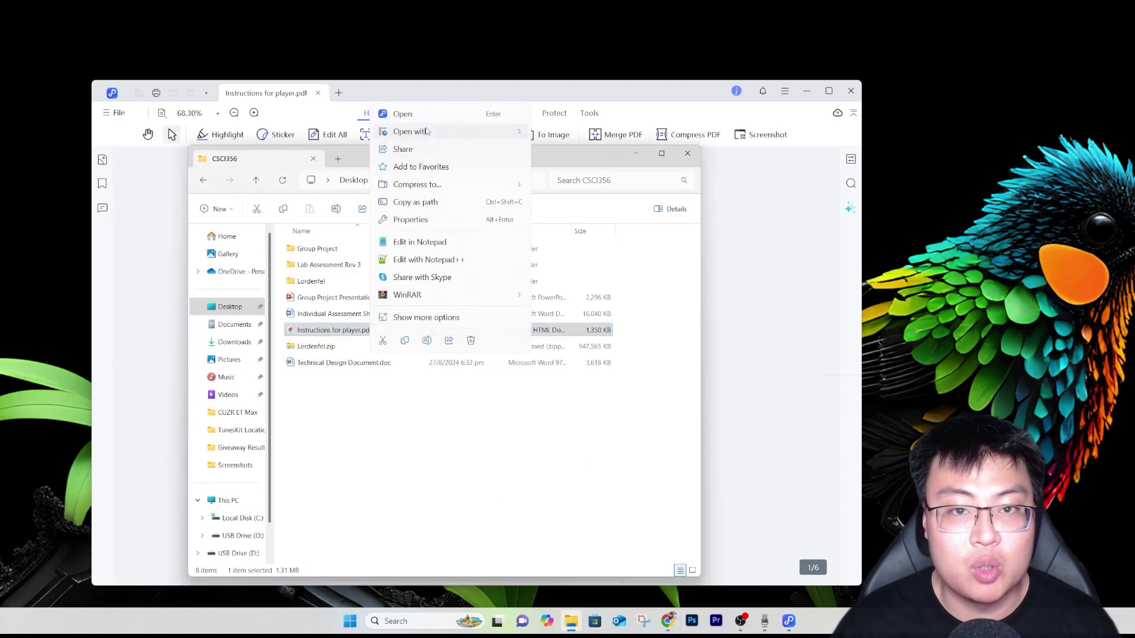
mouse_move(515, 133)
click(565, 133)
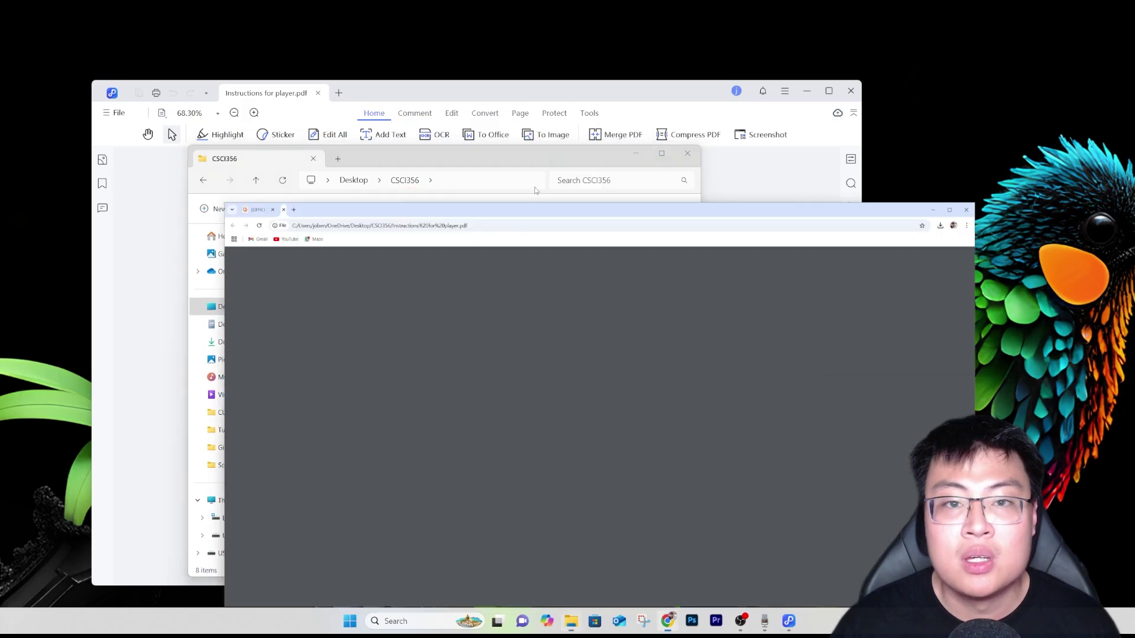
Step: Scroll through the PDF in Chrome, then close its tab and File Explorer
scroll(282, 189, down, 20)
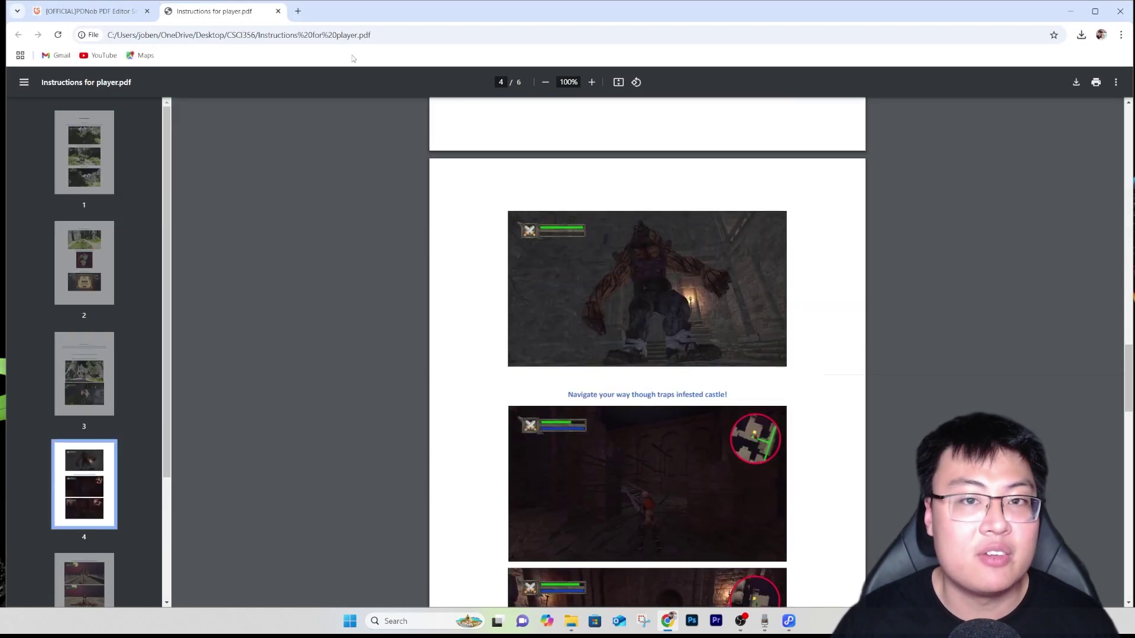
click(383, 34)
click(554, 315)
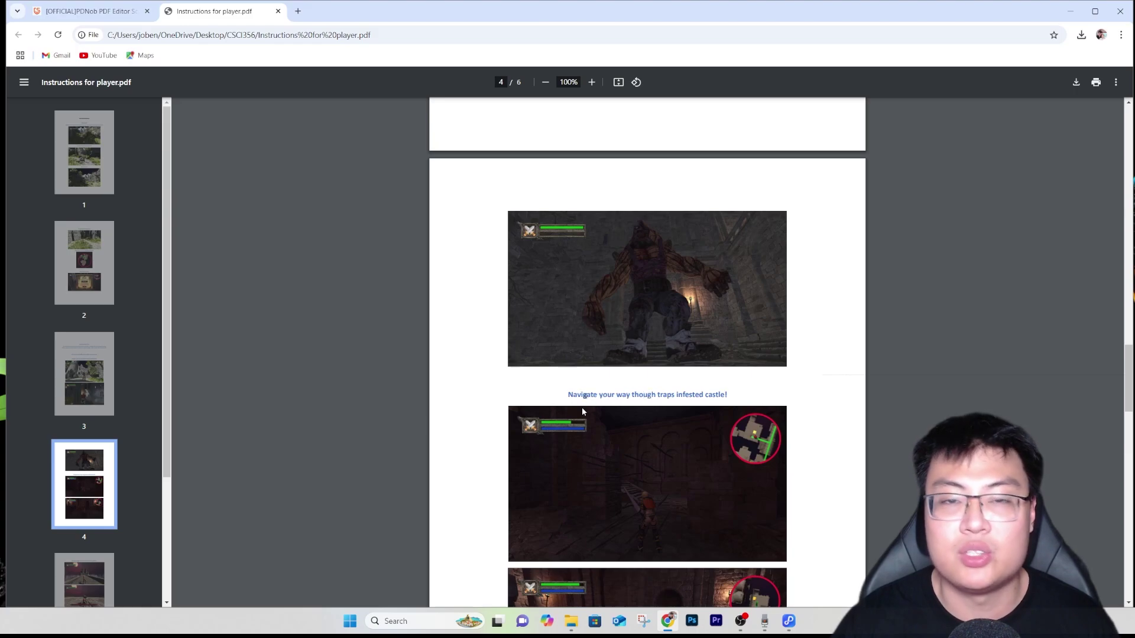
scroll(582, 411, down, 18)
scroll(605, 370, up, 6)
scroll(612, 345, down, 1)
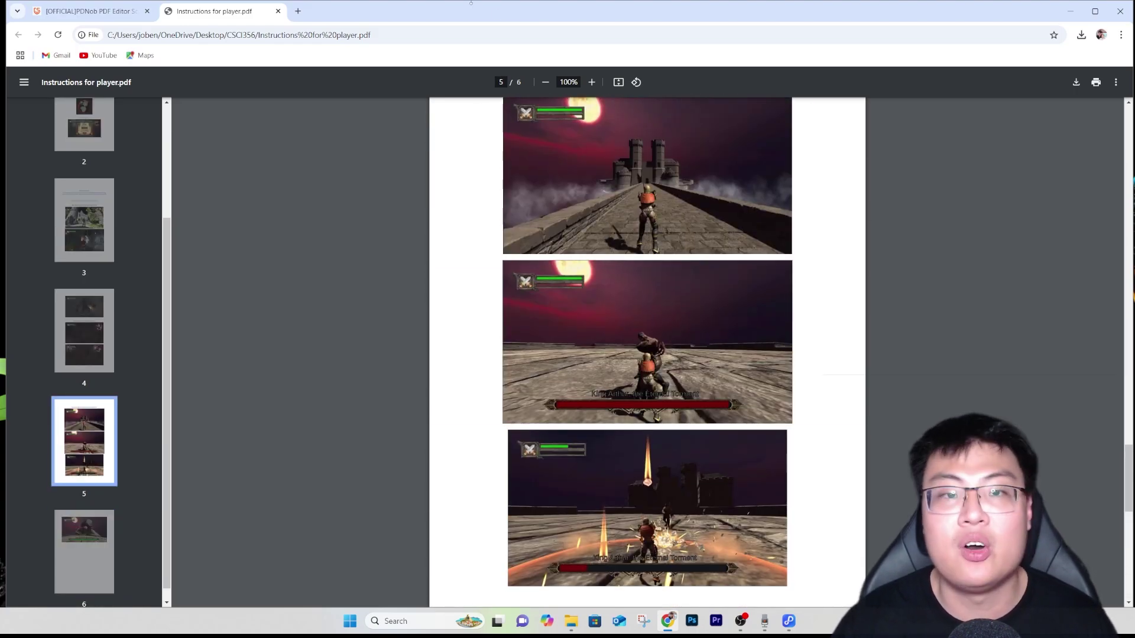
click(278, 11)
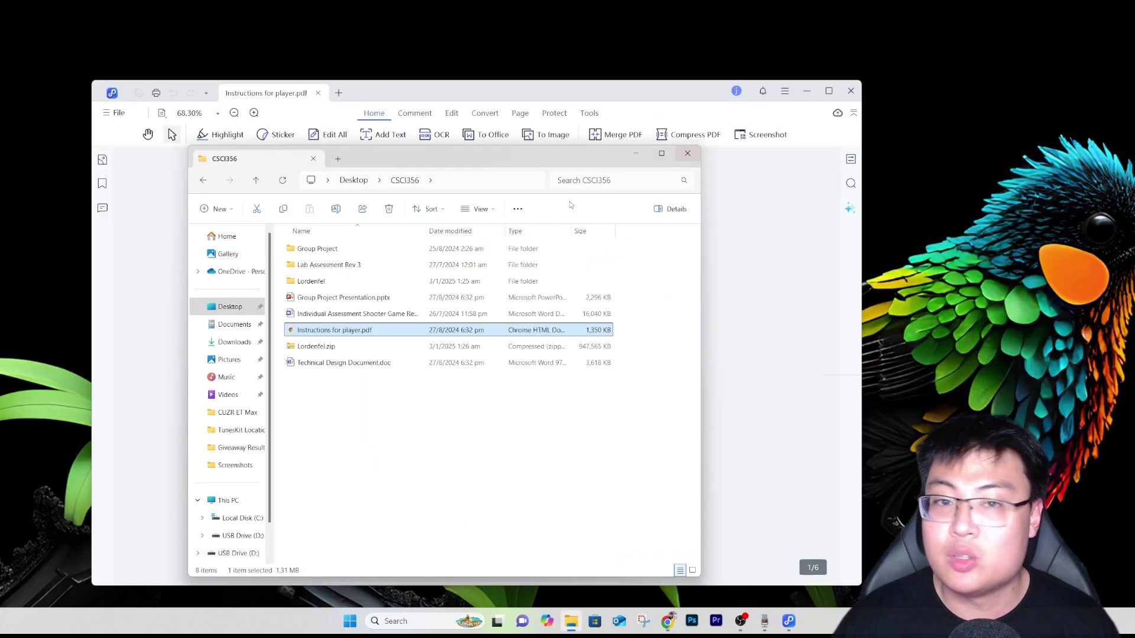
click(754, 235)
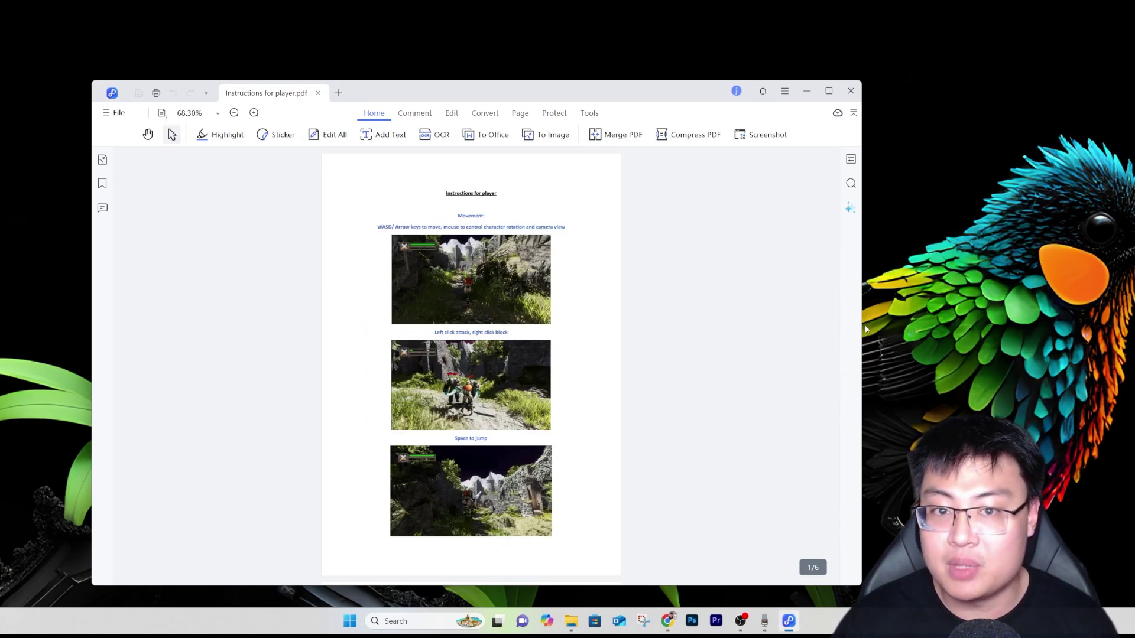
Step: Widen and maximize the PDNob window and zoom the page to 125%
drag(860, 328, 1132, 327)
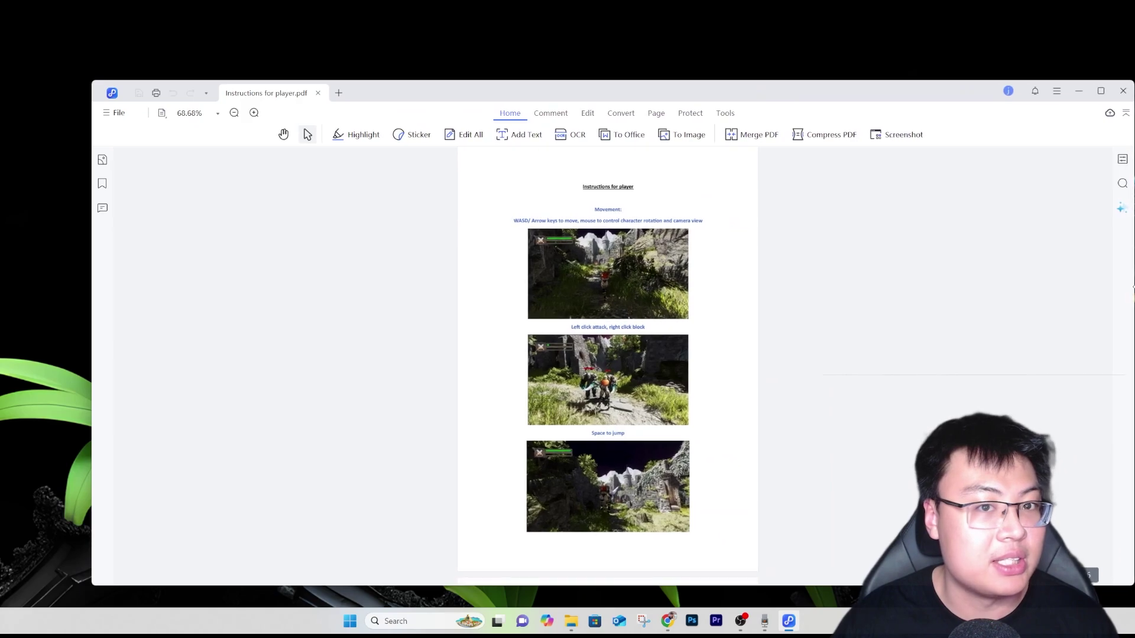
double_click(640, 83)
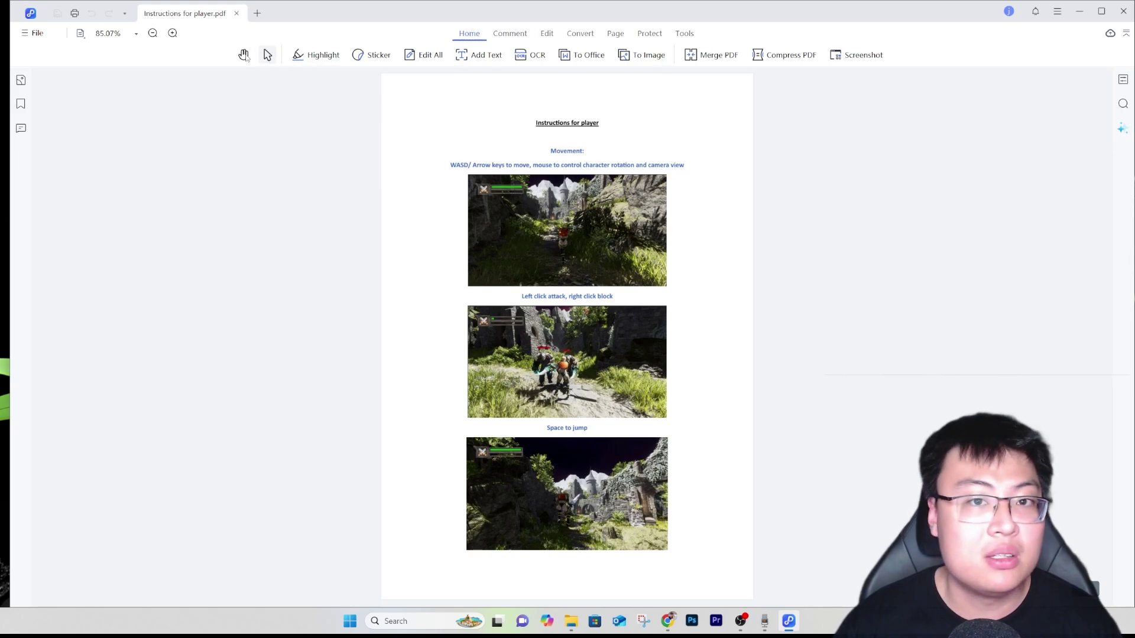
click(173, 33)
click(173, 33)
scroll(630, 192, up, 3)
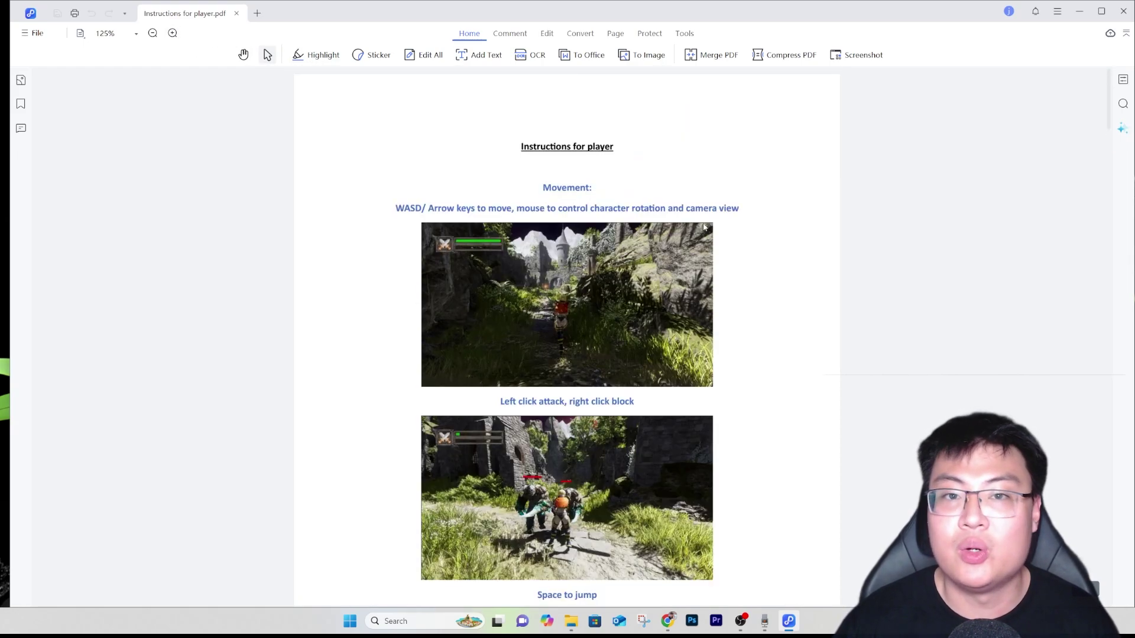
click(427, 59)
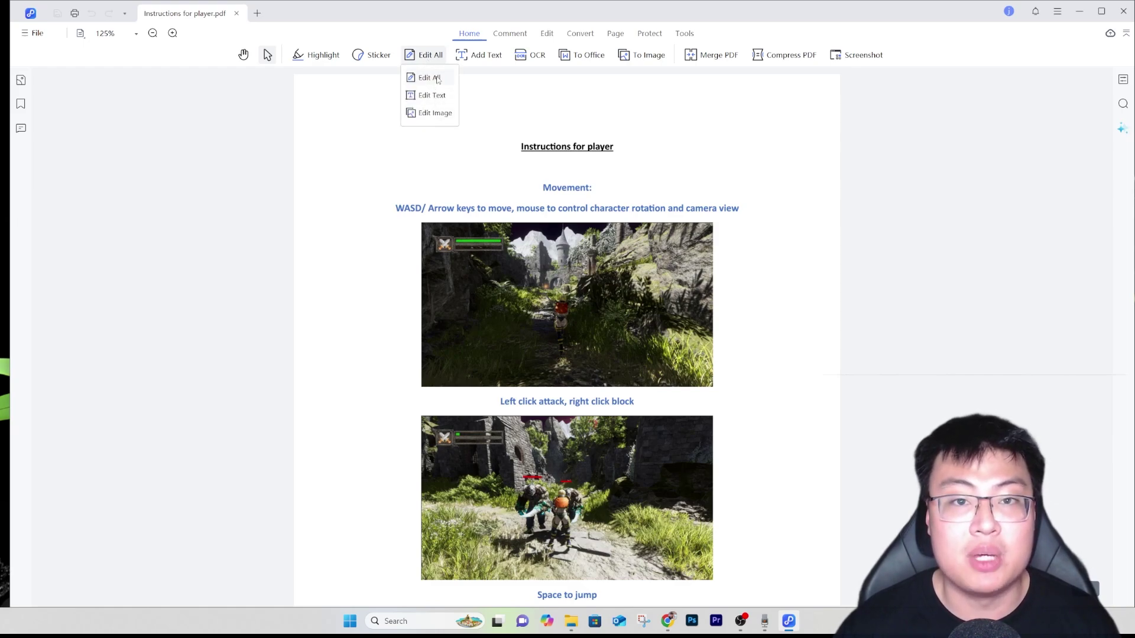
Step: Turn on Edit All and type stray letters WDWAD and QWDQDQ into the Movement text
click(429, 78)
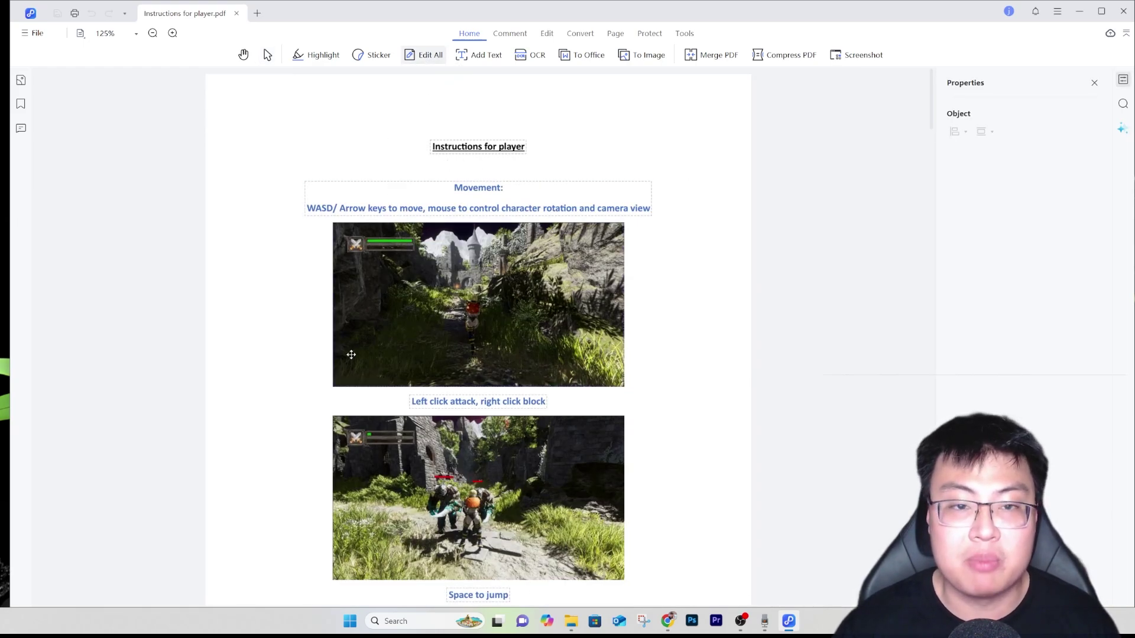
click(484, 189)
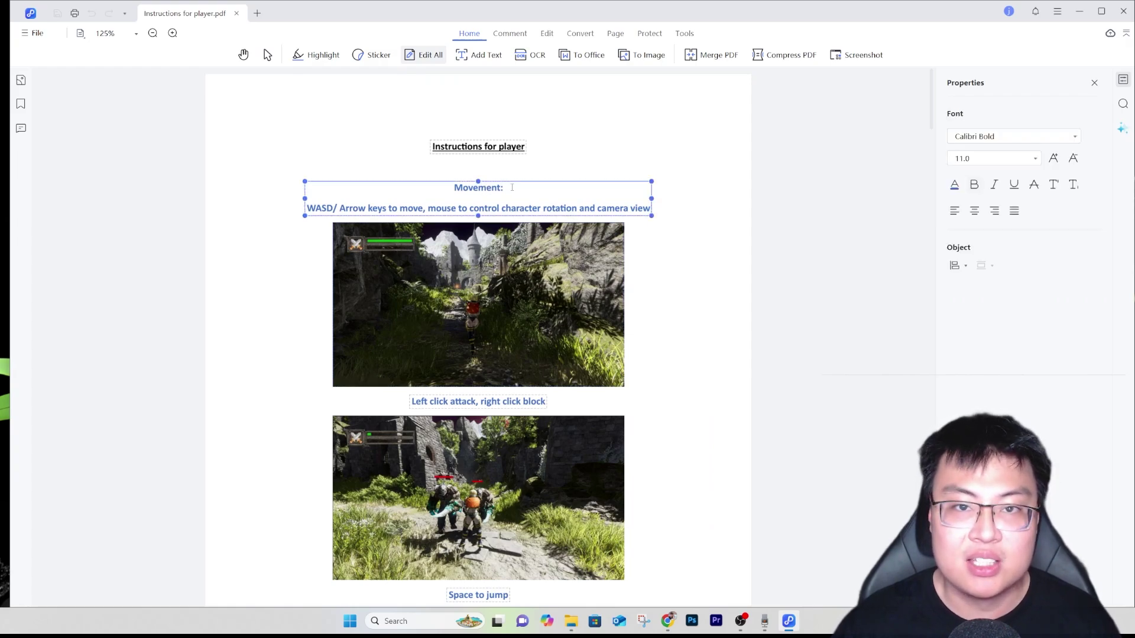
click(480, 208)
text(WDWAD)
click(436, 211)
text(QWDQDQ)
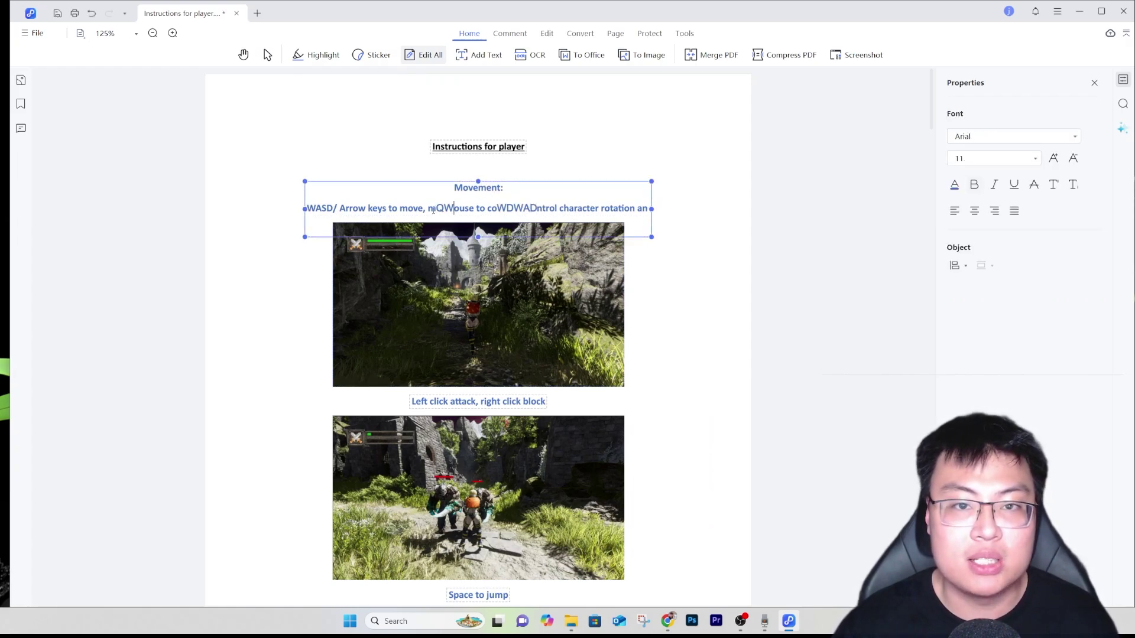
Step: Type DA into the Left click attack caption and S into the run caption
click(474, 402)
text(DADADW)
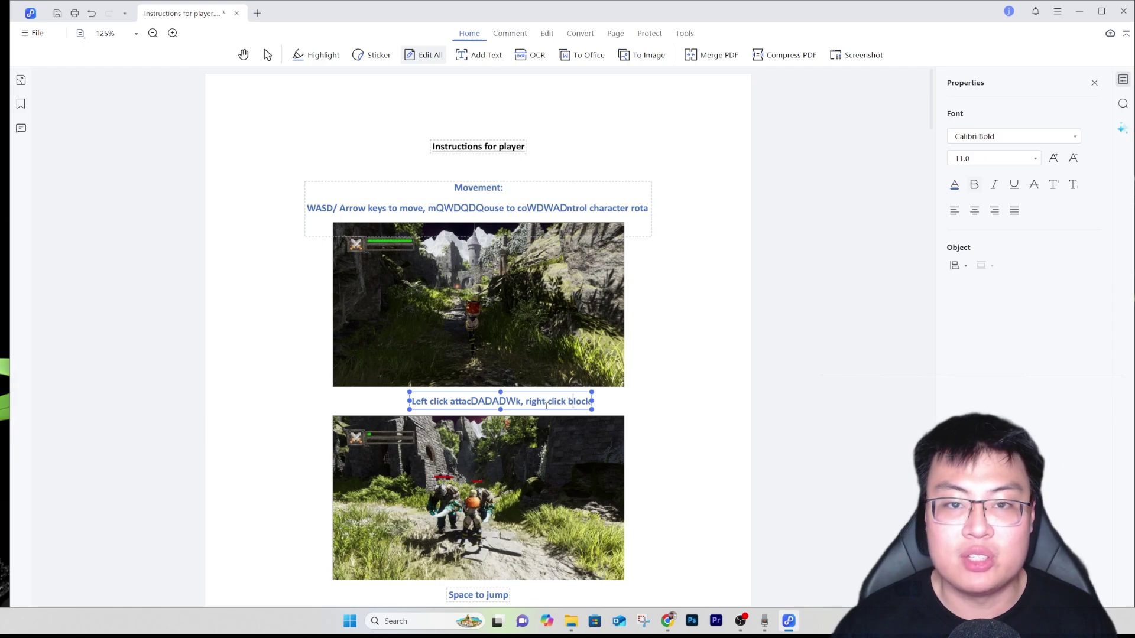
scroll(546, 404, down, 8)
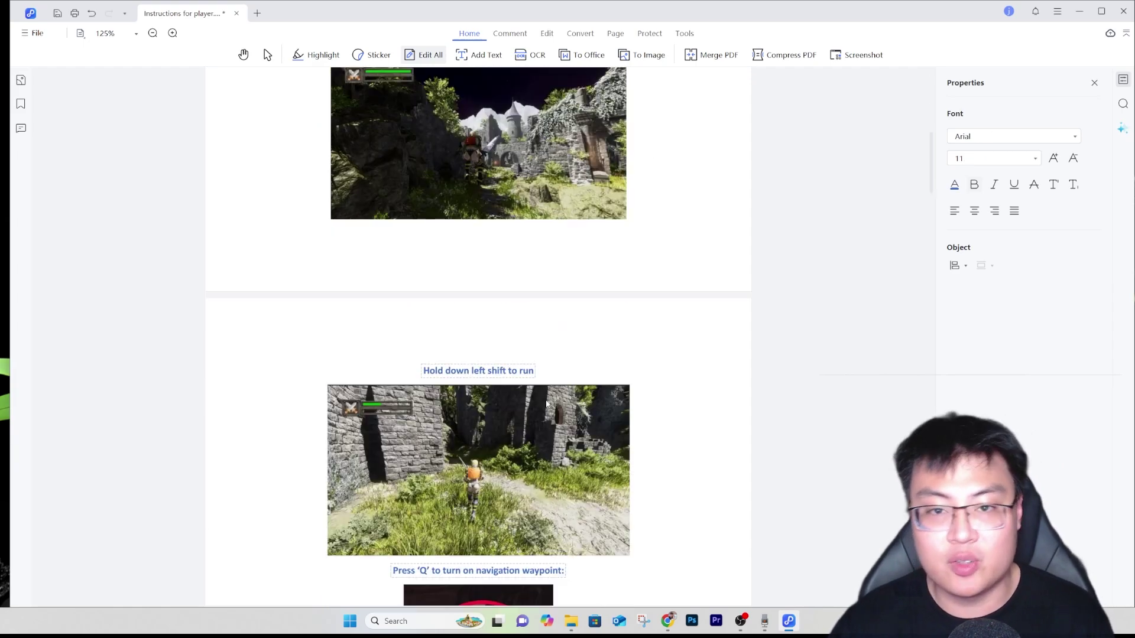
click(497, 372)
text(SWEG)
scroll(573, 379, up, 10)
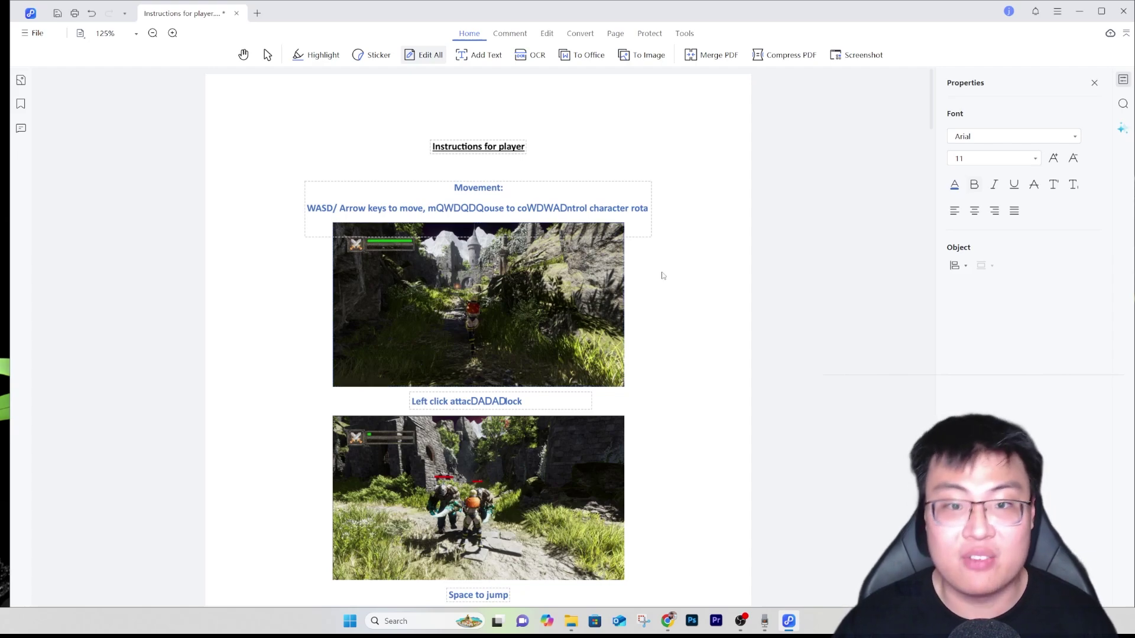
scroll(662, 275, down, 4)
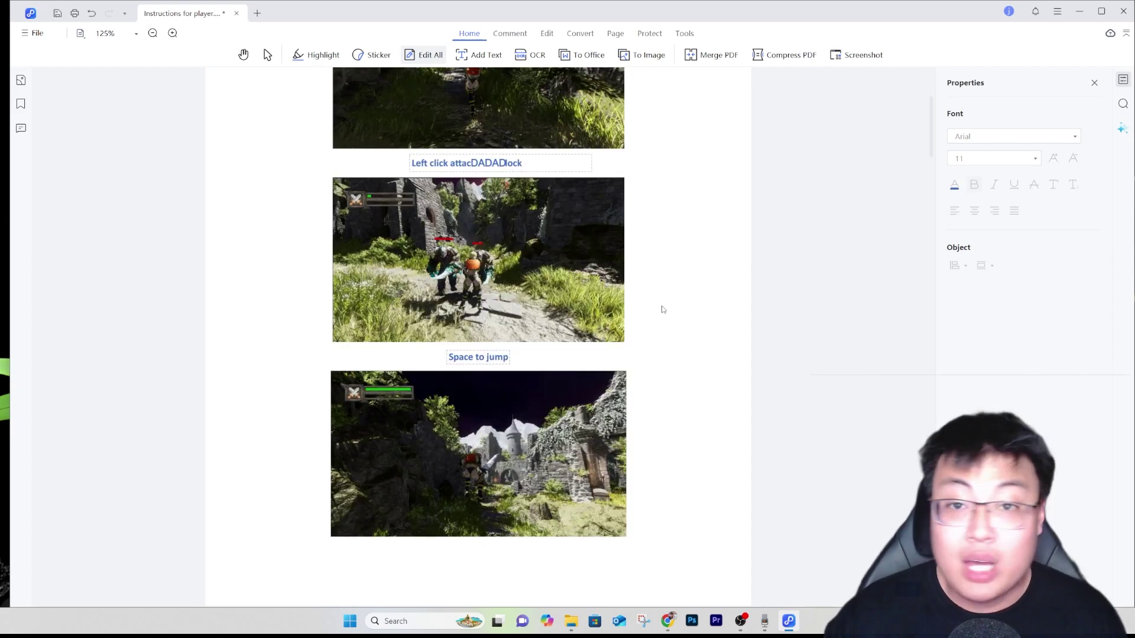
scroll(656, 260, down, 2)
scroll(656, 260, up, 5)
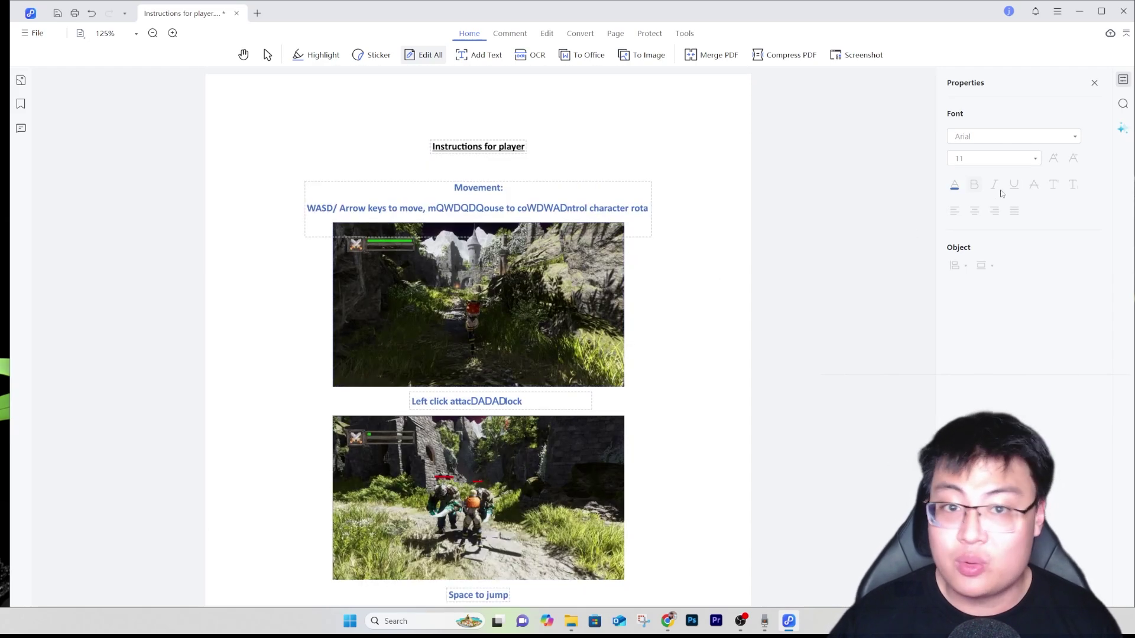
Step: Set the WAD ntrol fragment to Arial, size 26, italic
click(539, 209)
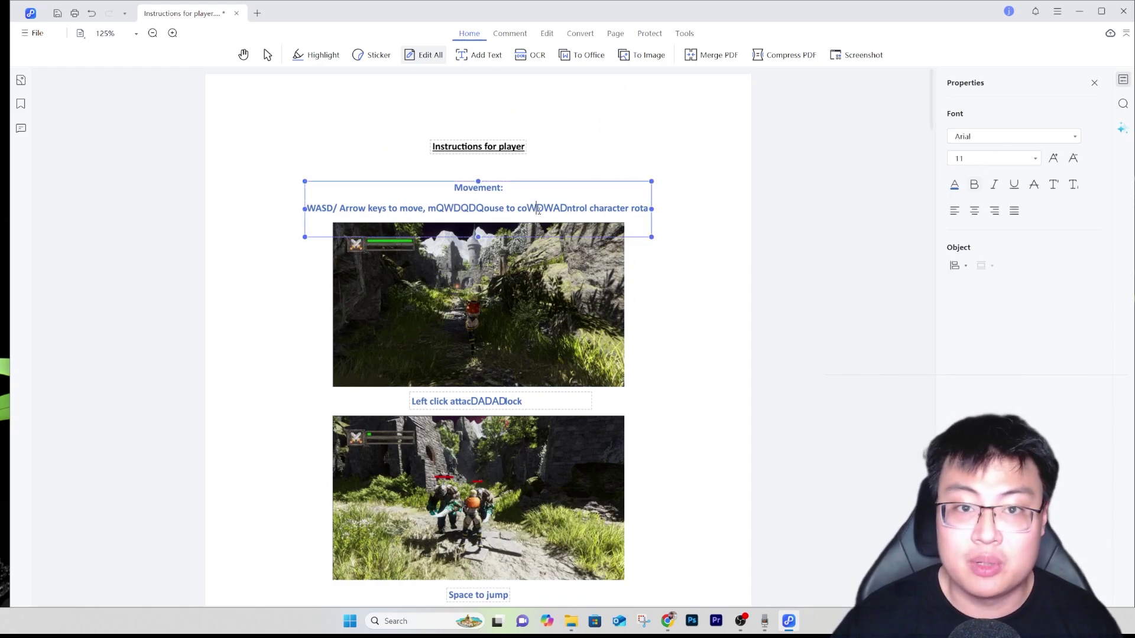
click(1012, 136)
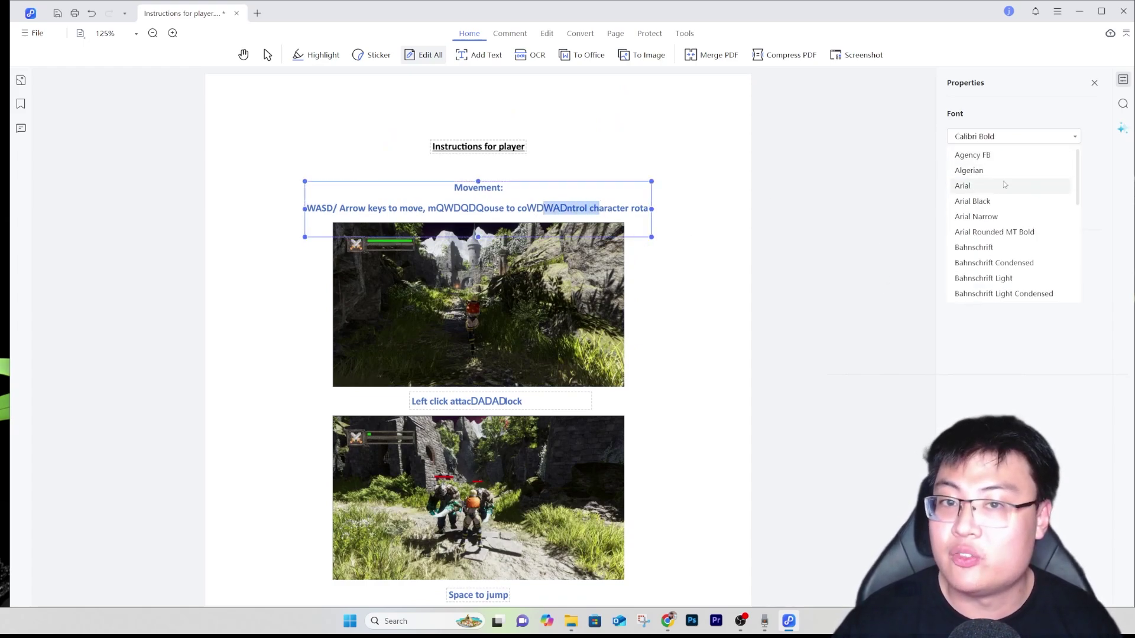
click(1003, 185)
click(1034, 158)
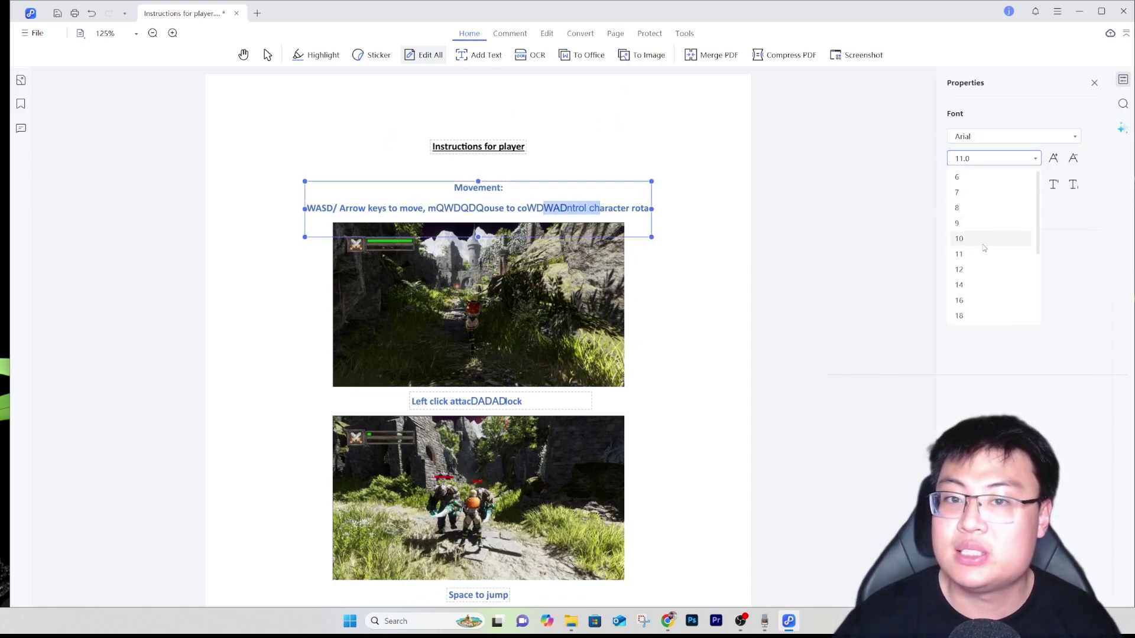
scroll(999, 248, down, 3)
click(999, 254)
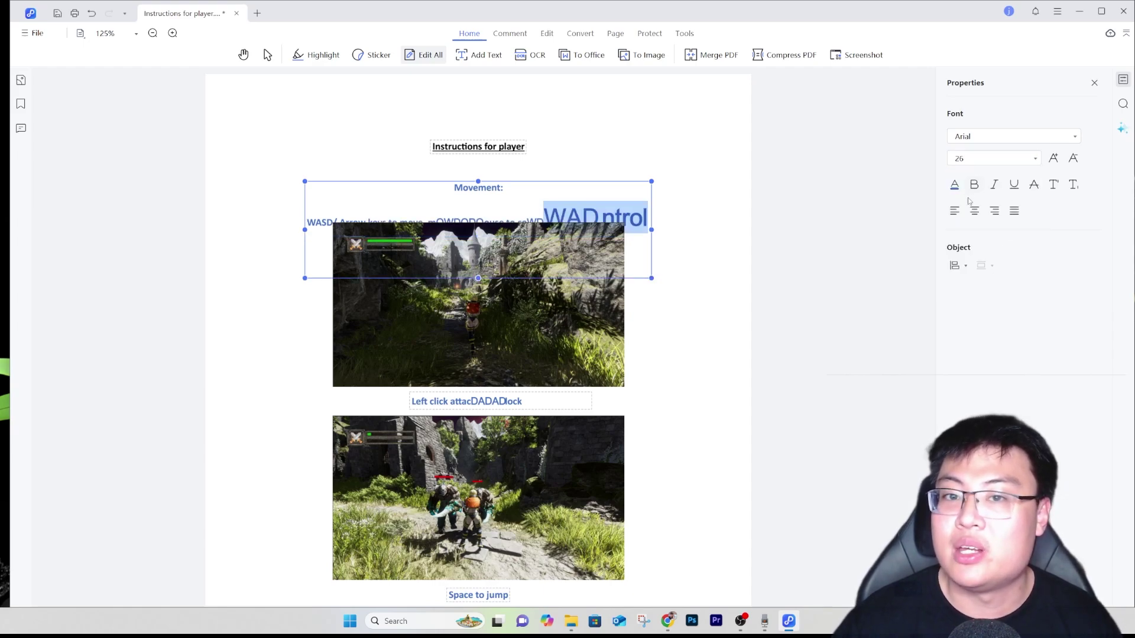
click(994, 185)
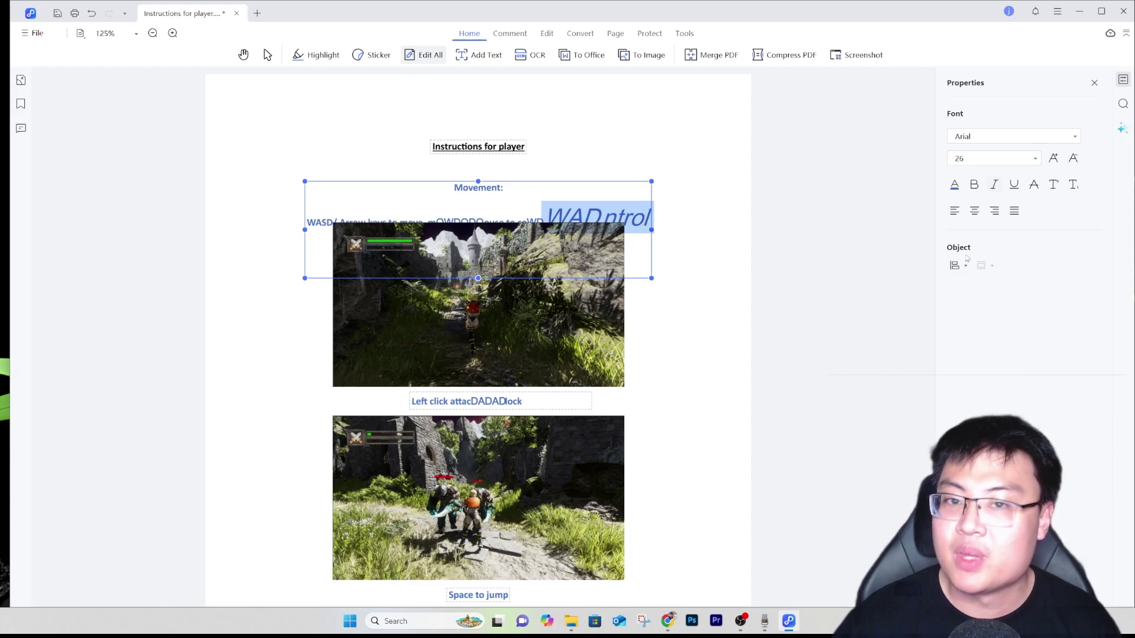
Step: Try the alignment options, ending with the text left-aligned
click(954, 211)
click(995, 211)
click(974, 211)
click(954, 211)
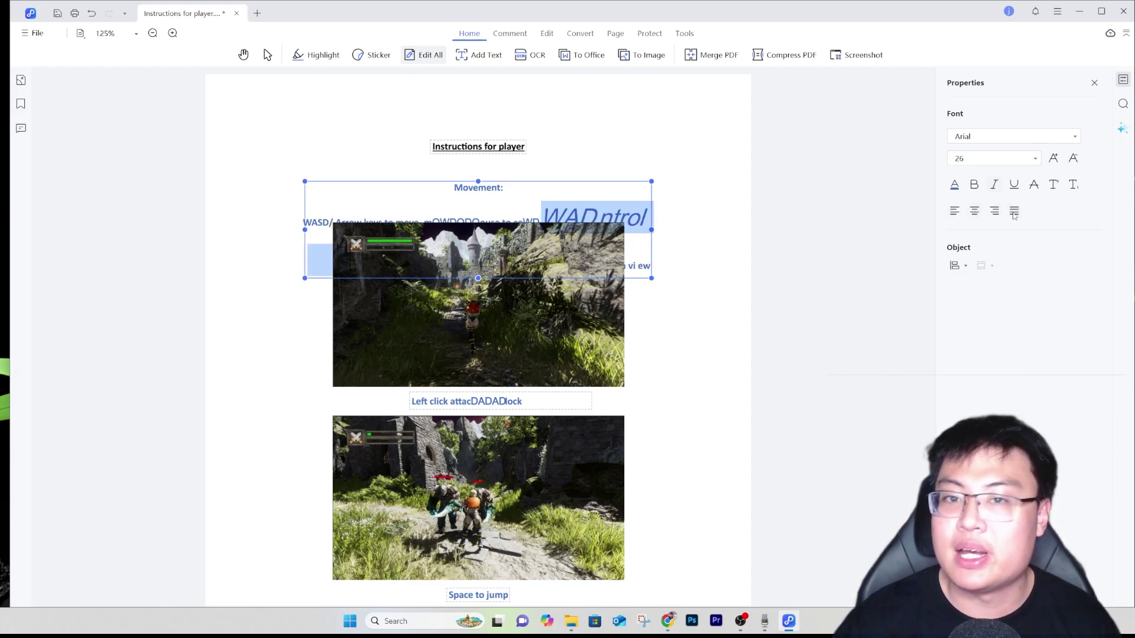
click(1014, 211)
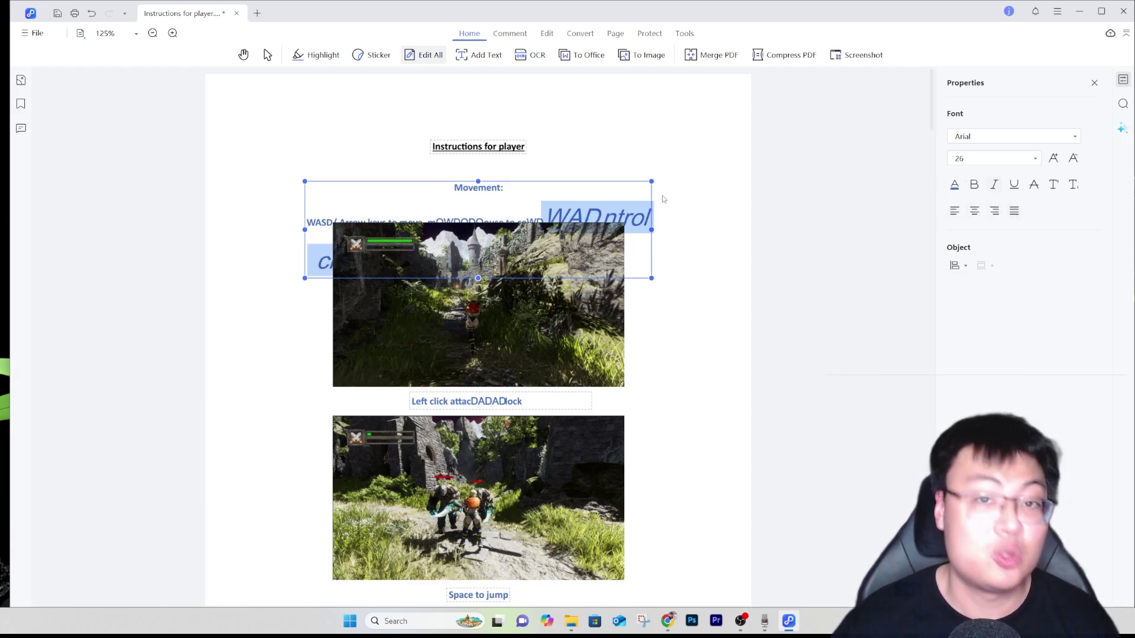
click(579, 205)
Step: Drag the Movement text block up-left and reposition the first game screenshot beside it
drag(579, 205, 433, 139)
click(508, 296)
drag(550, 303, 664, 325)
drag(532, 485, 367, 467)
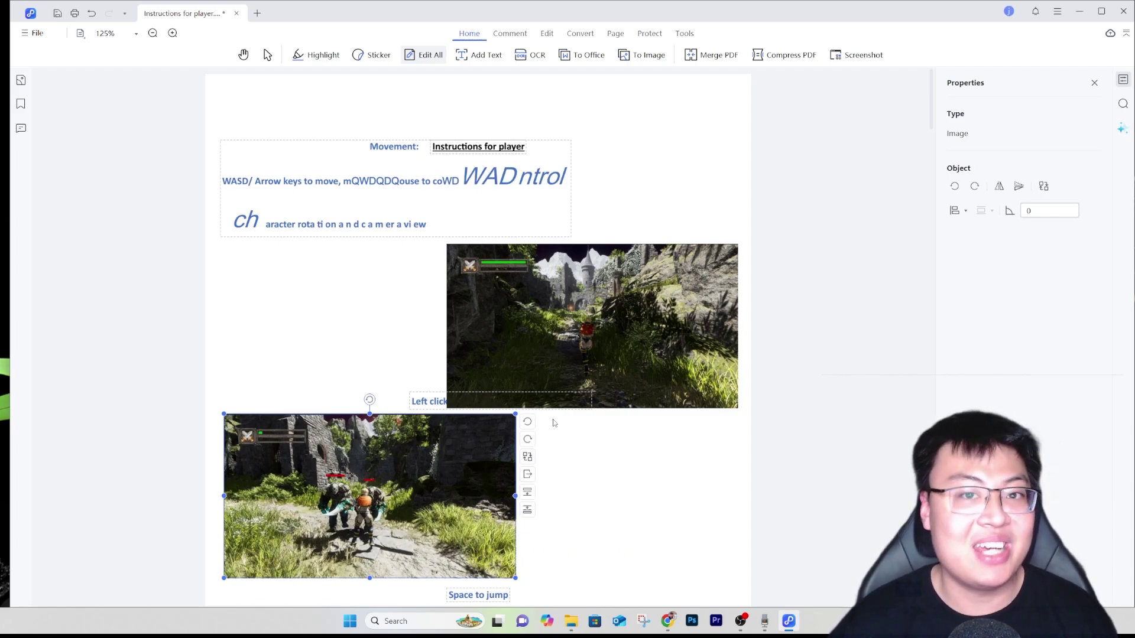
drag(595, 309, 549, 299)
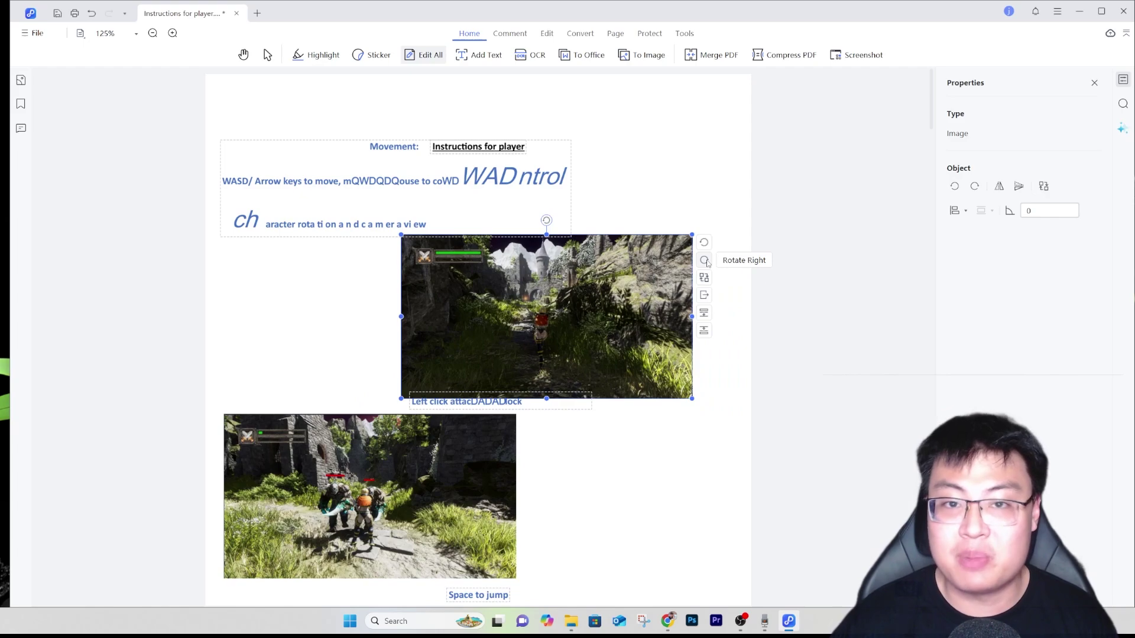
Step: Rotate the screenshot a quarter turn and back to landscape
click(704, 261)
click(704, 261)
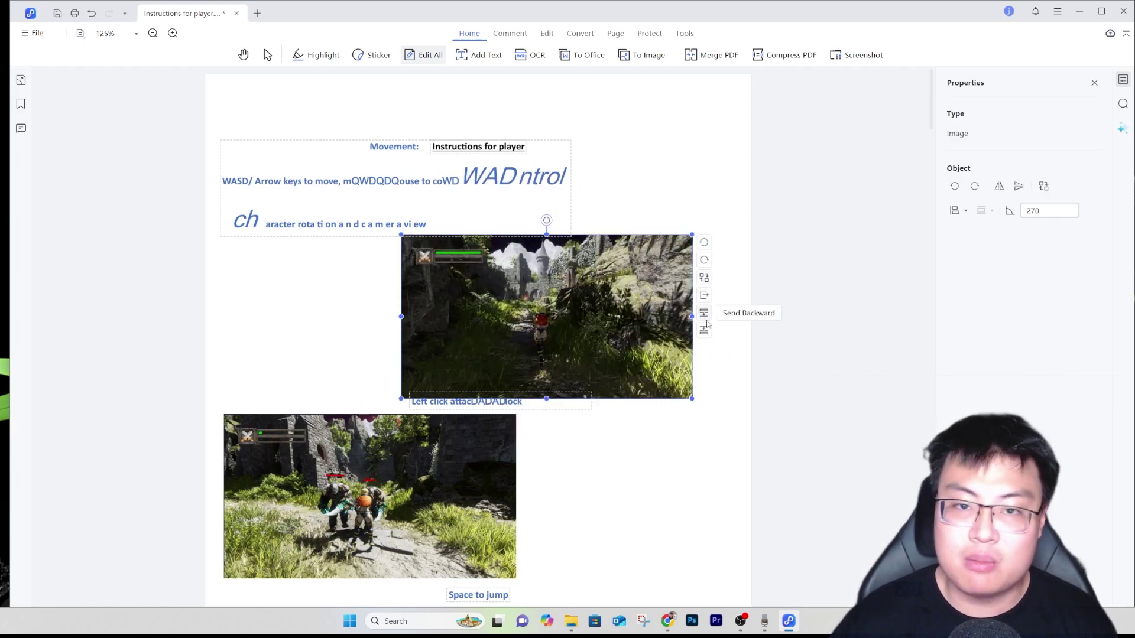
click(705, 278)
Step: Replace the first screenshot with the car photo from Saved Pictures and place it below the Movement text
scroll(60, 148, down, 1)
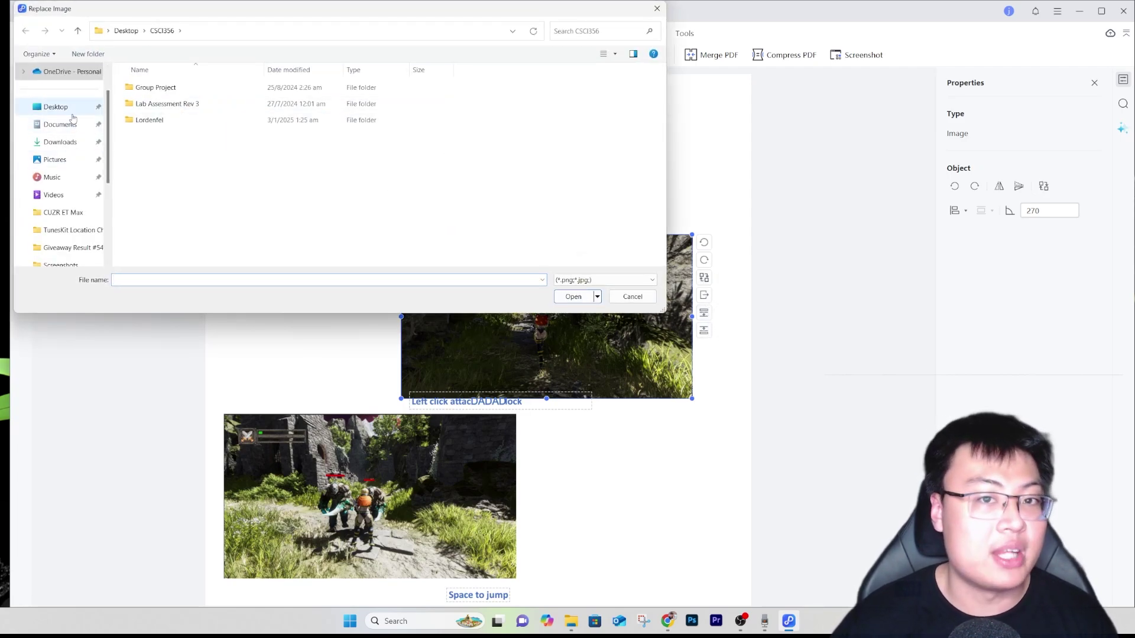
click(62, 160)
double_click(332, 94)
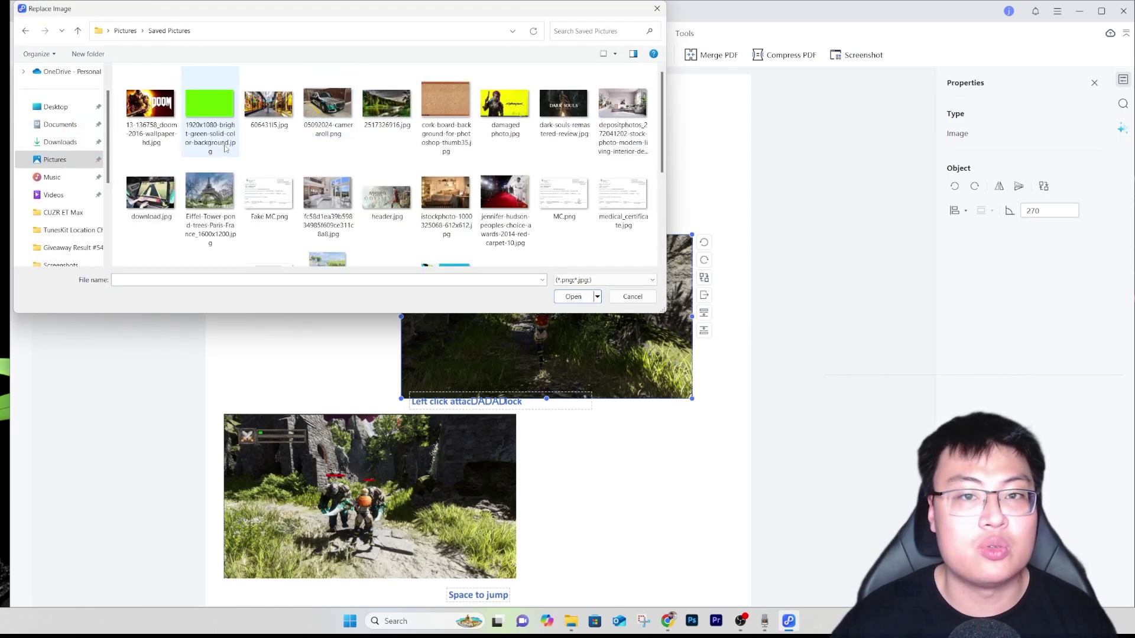
double_click(328, 106)
drag(573, 327, 603, 316)
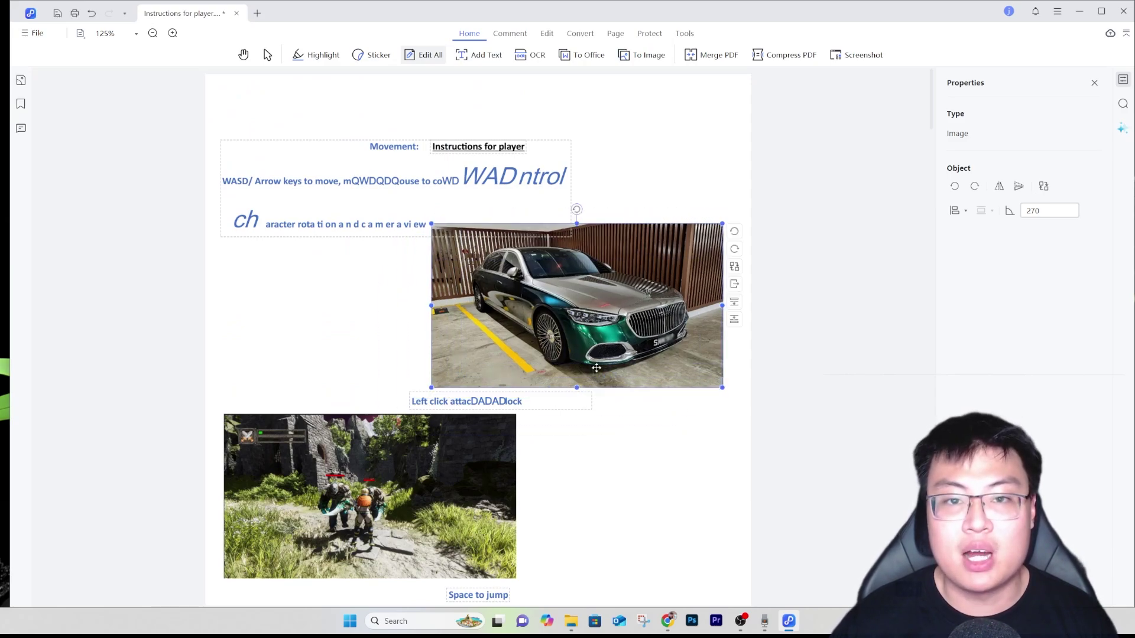
drag(619, 366, 596, 489)
drag(645, 443, 649, 348)
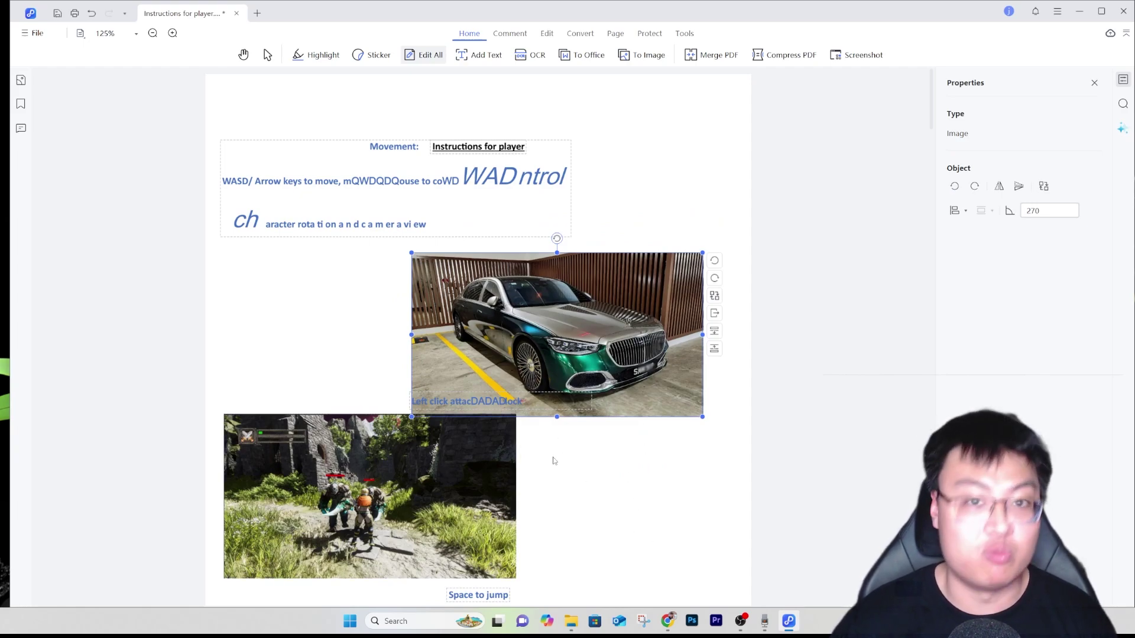
drag(597, 374, 594, 361)
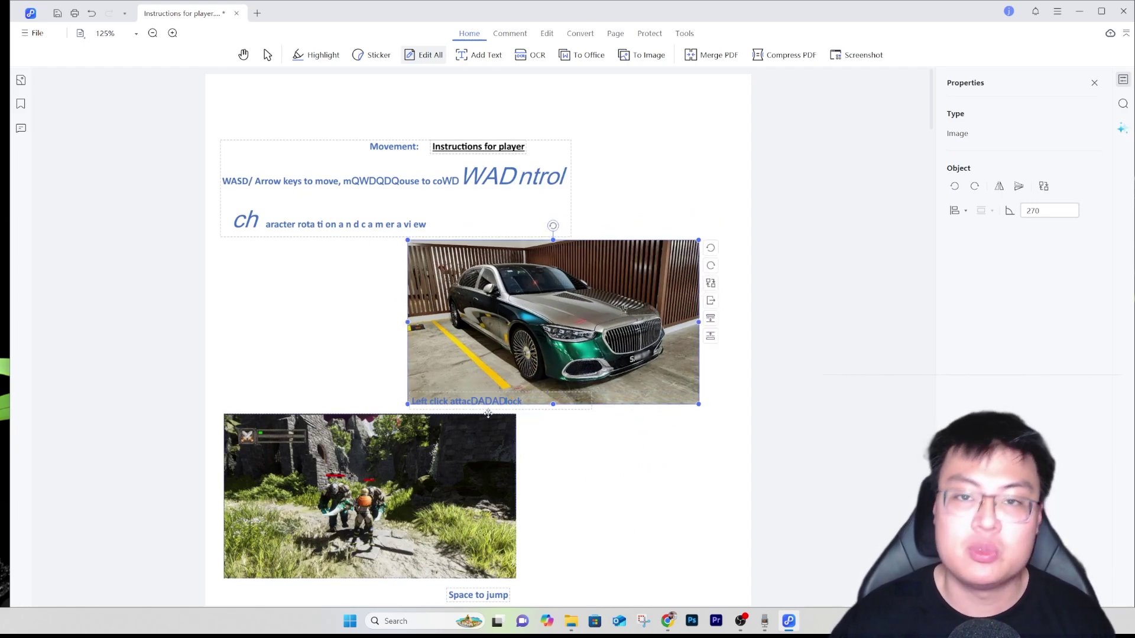
Step: Replace the screenshot below the car photo with the Cyberpunk picture
scroll(387, 349, down, 3)
click(387, 348)
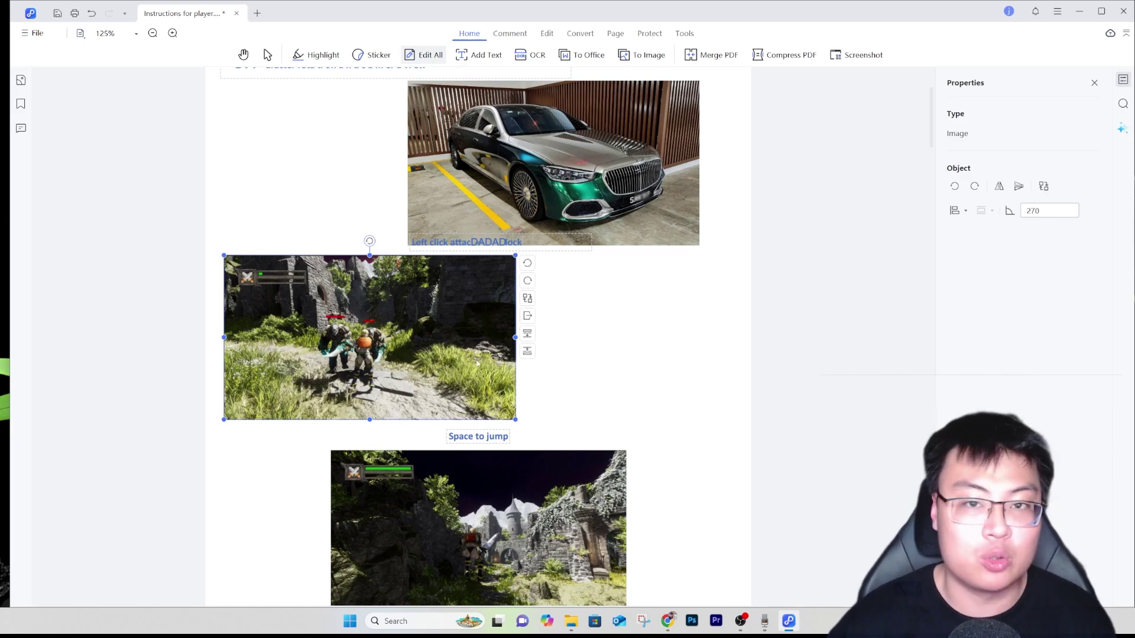
click(528, 298)
click(447, 116)
click(572, 293)
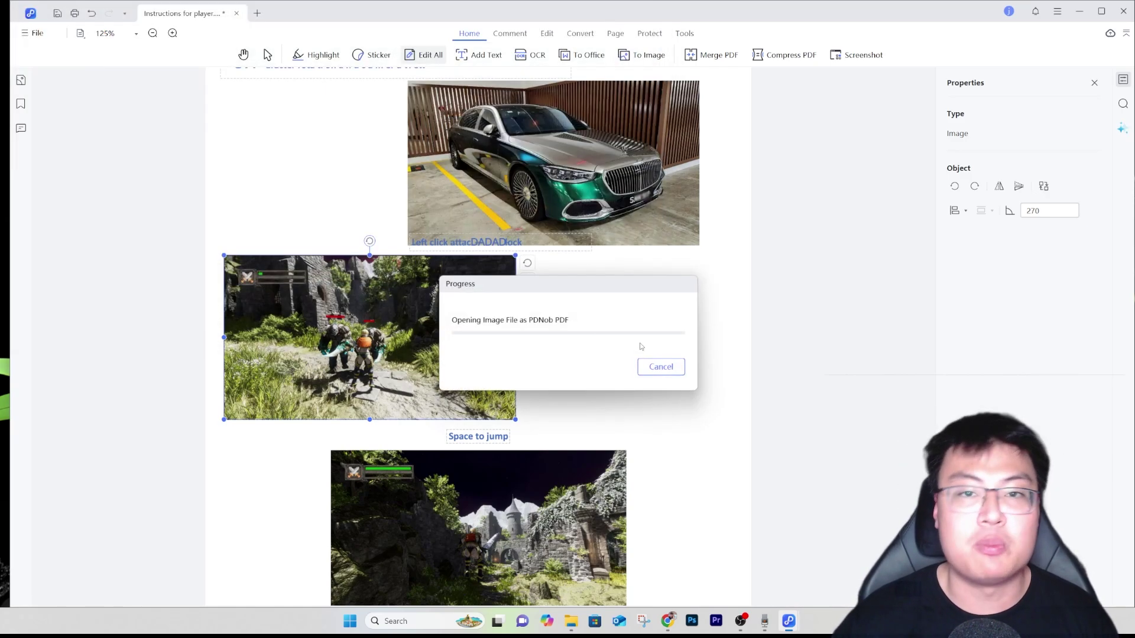
click(536, 376)
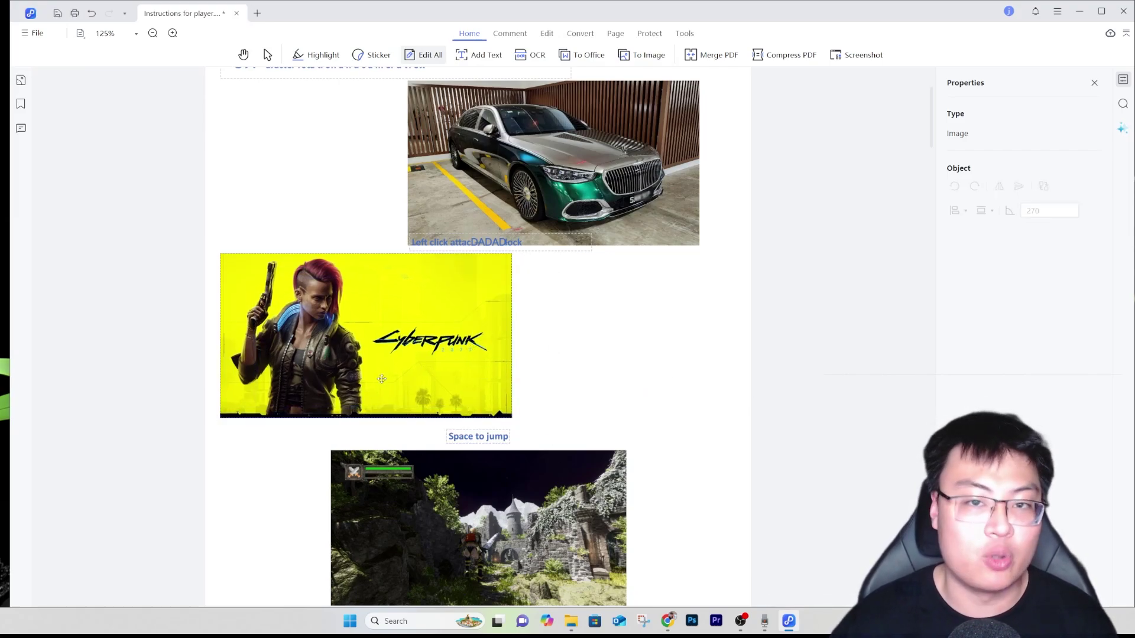
Step: Select the next game screenshot down and scroll through the edited page
scroll(381, 379, down, 10)
scroll(414, 354, up, 8)
click(467, 337)
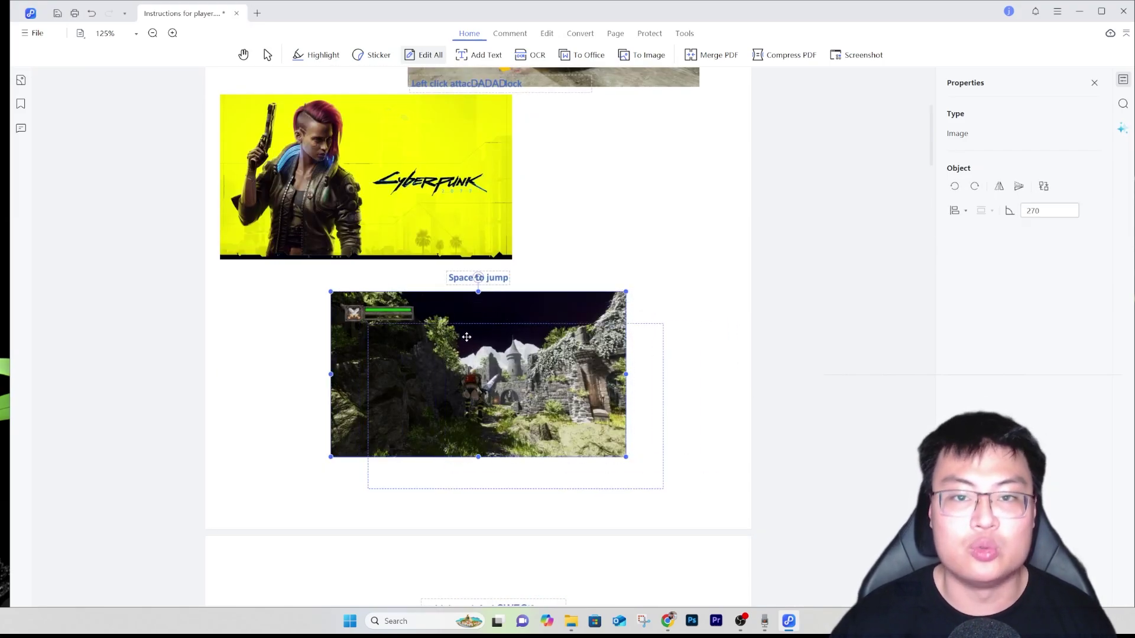
scroll(882, 226, up, 5)
scroll(882, 225, down, 9)
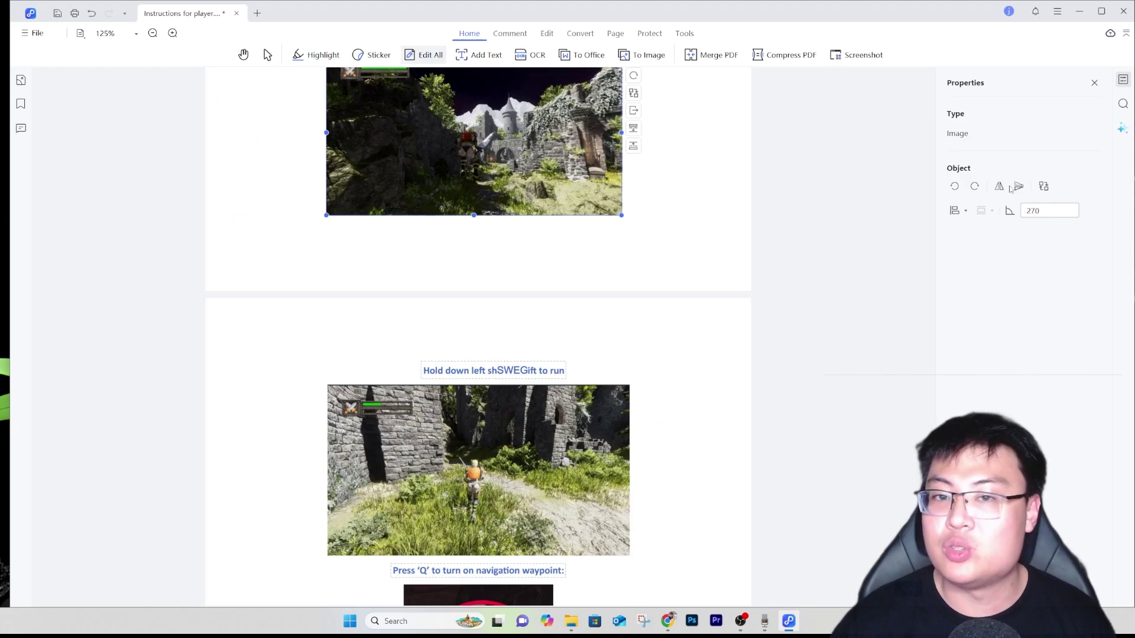
scroll(537, 290, up, 10)
scroll(537, 290, down, 15)
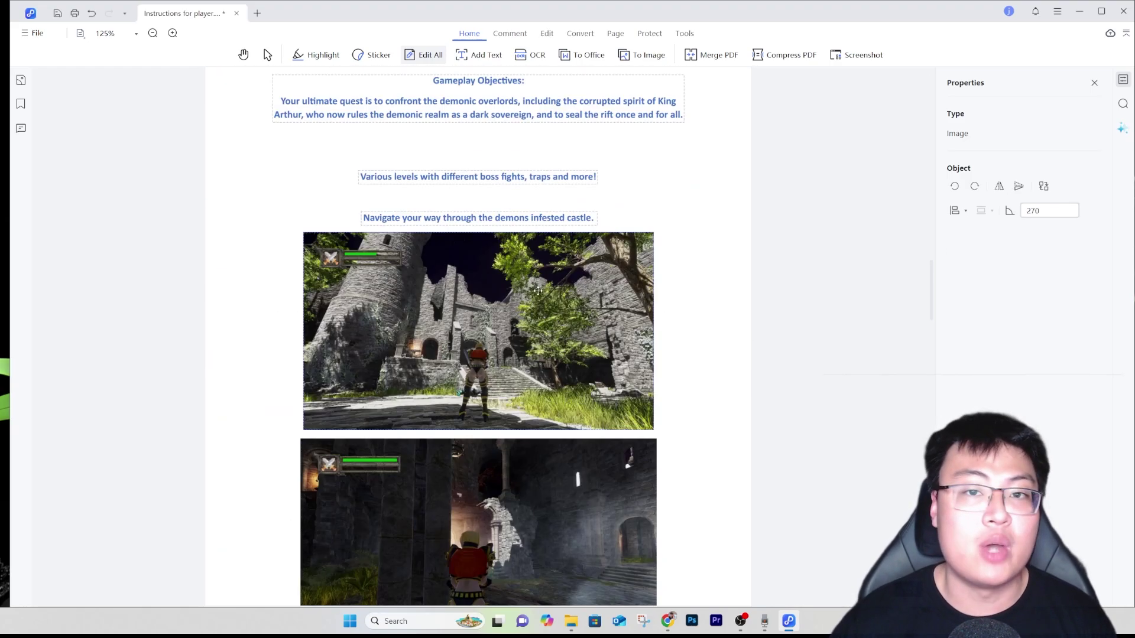
scroll(592, 397, down, 8)
scroll(592, 391, down, 10)
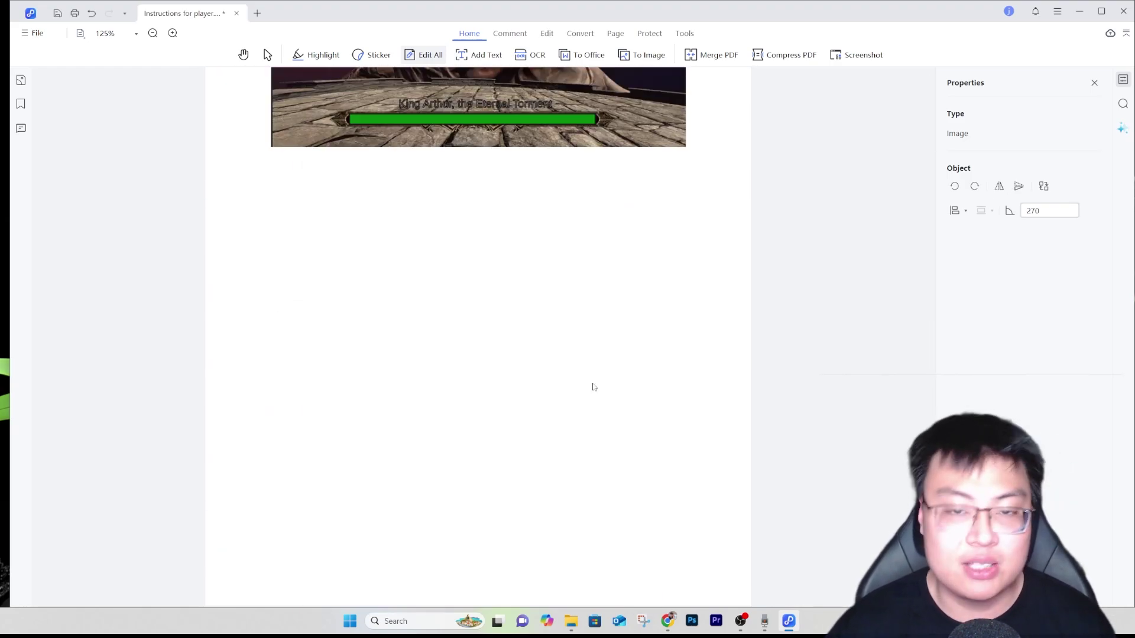
scroll(594, 387, up, 15)
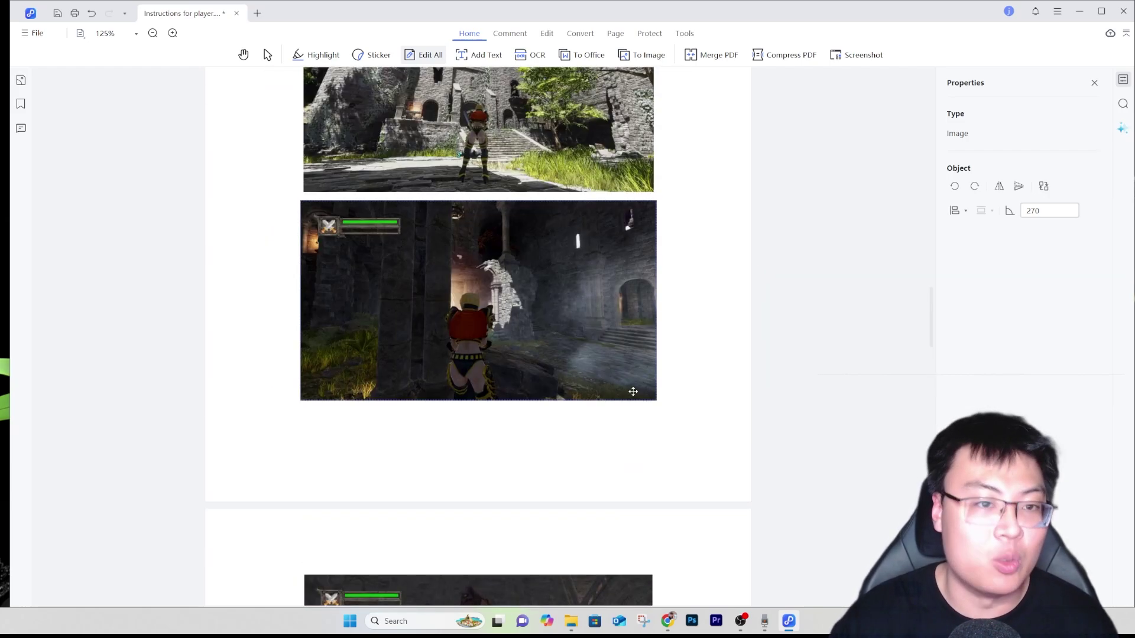
scroll(633, 392, up, 20)
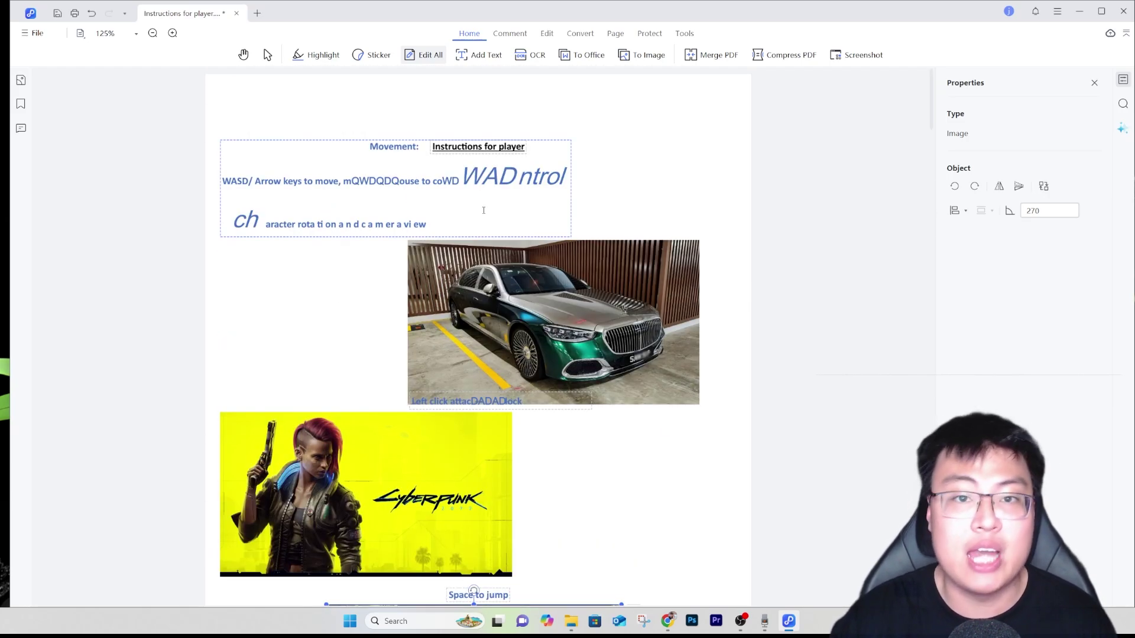
click(503, 152)
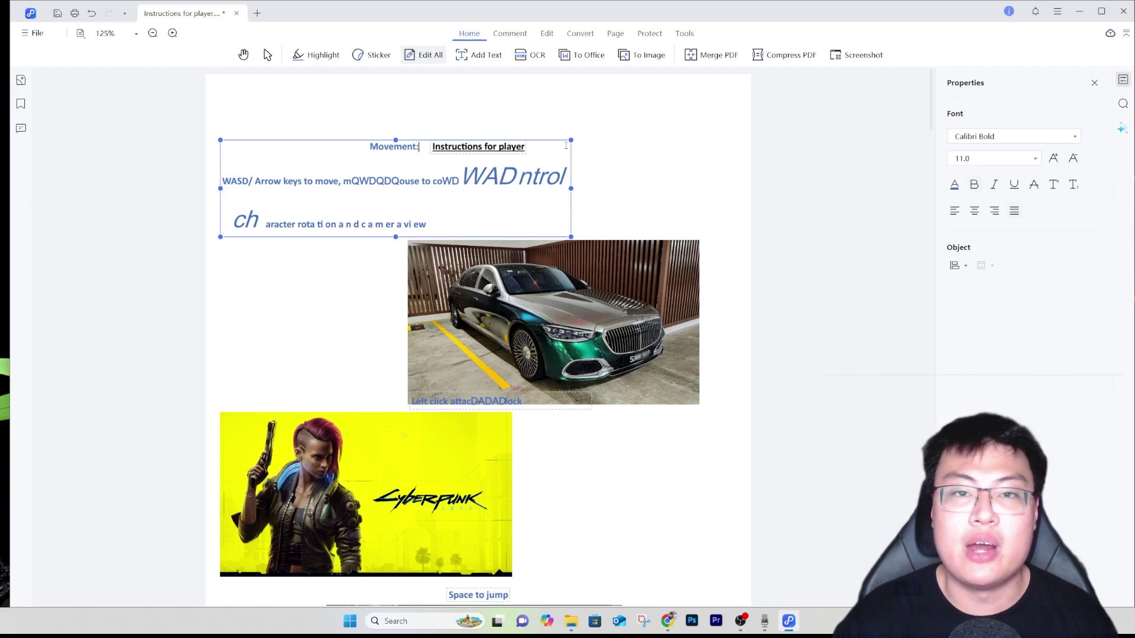
Step: Highlight the end of the camera view line in yellow
click(560, 121)
click(319, 54)
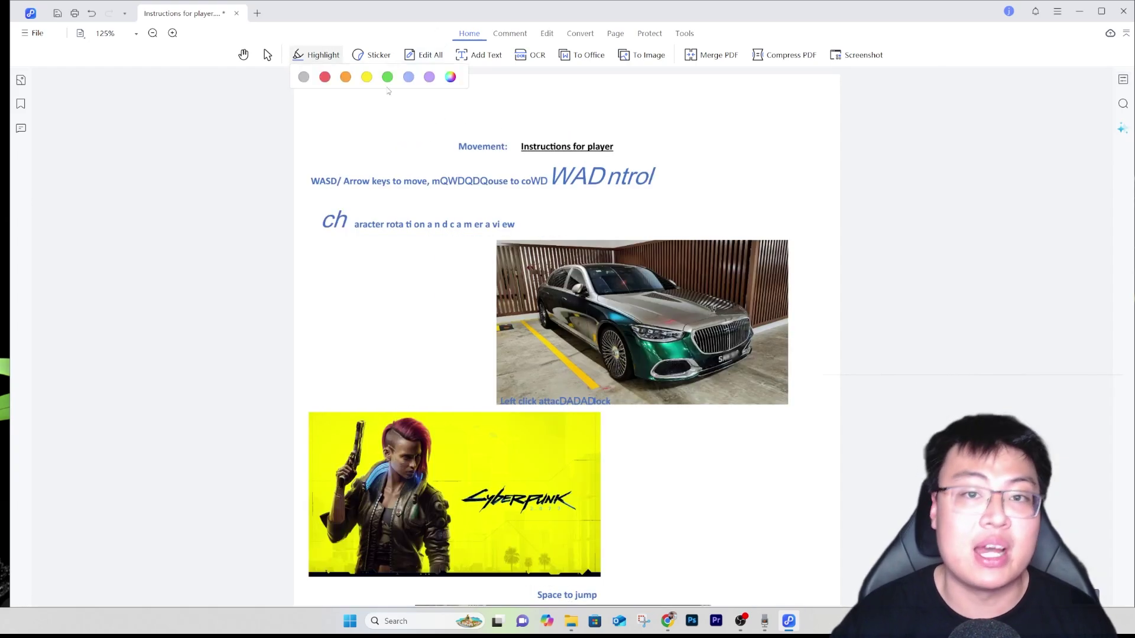
drag(457, 227, 515, 227)
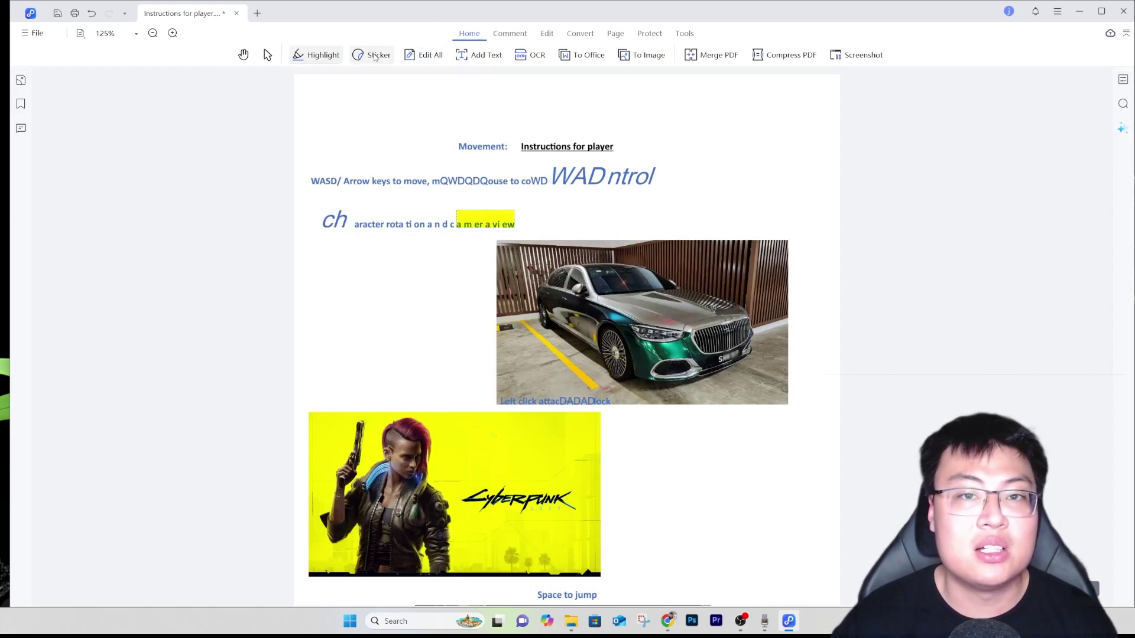
Step: Paste the copied logo and move it to the page's top right
key(ctrl+v)
click(674, 169)
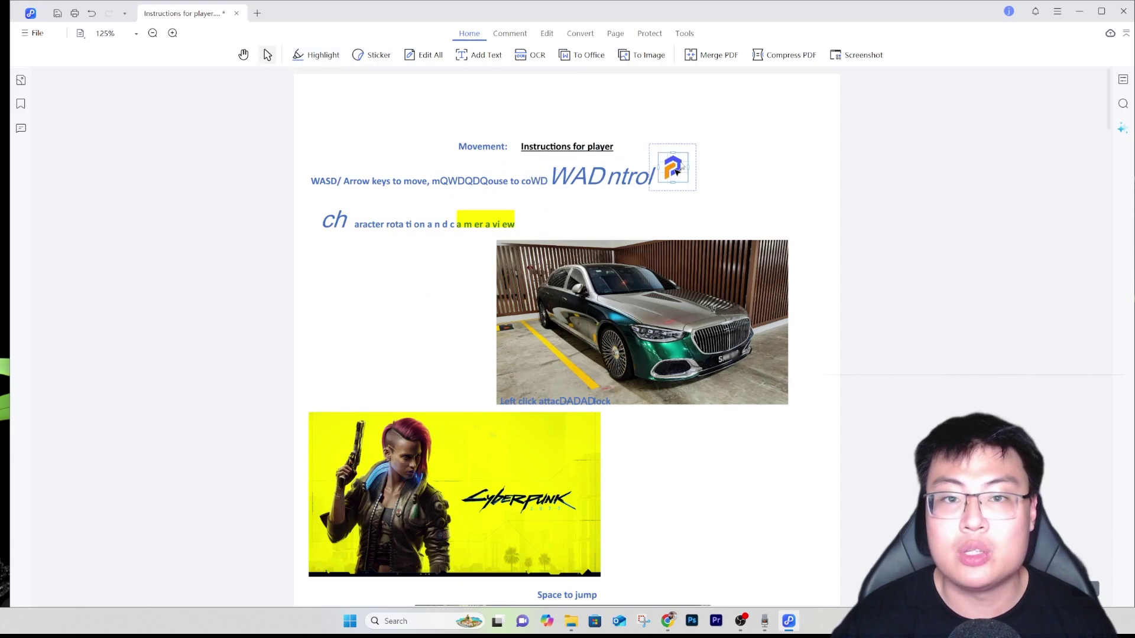
drag(675, 172, 786, 160)
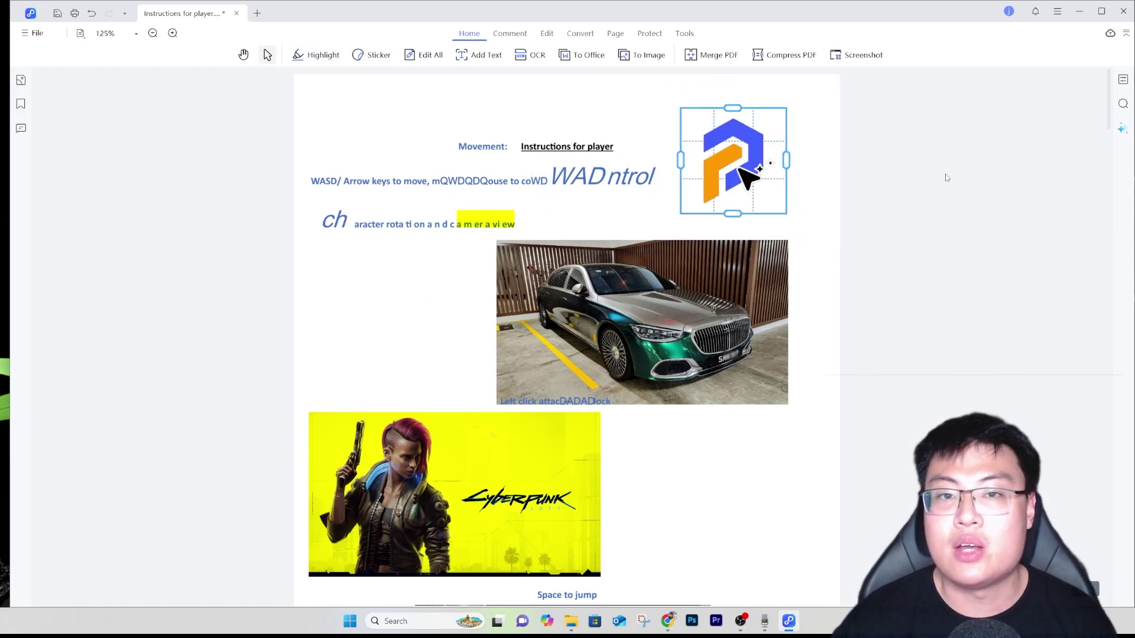
Step: Add a text box reading ERRTDGREGEGGEGEGEG above the Movement line, then run OCR
click(490, 55)
click(331, 124)
text(ERRTDGREGEGGEGEGEG)
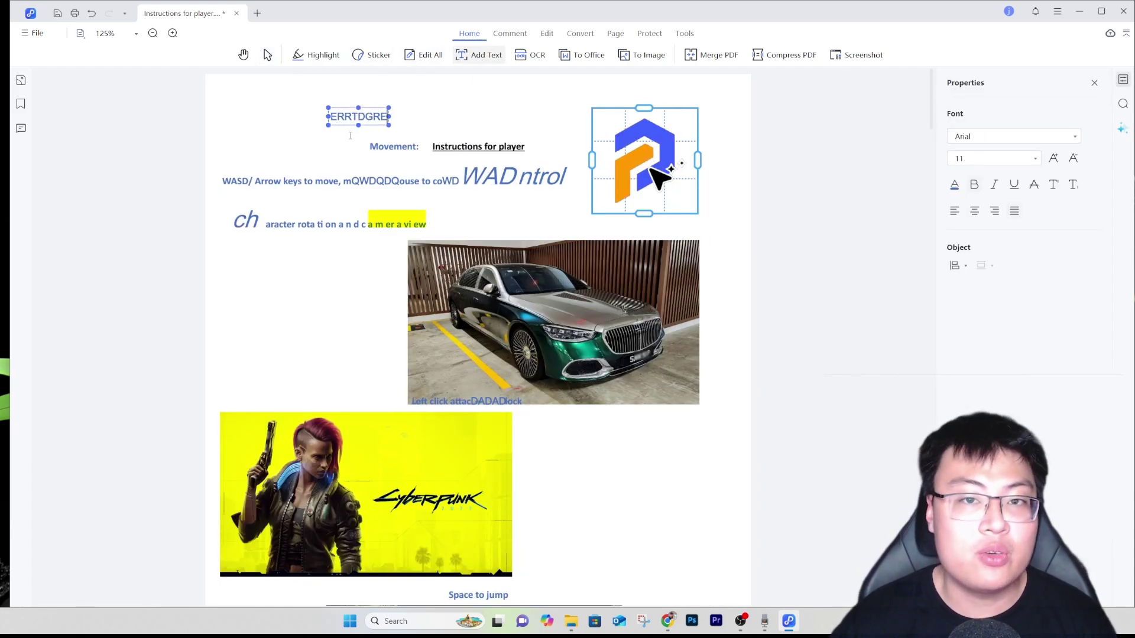
click(469, 203)
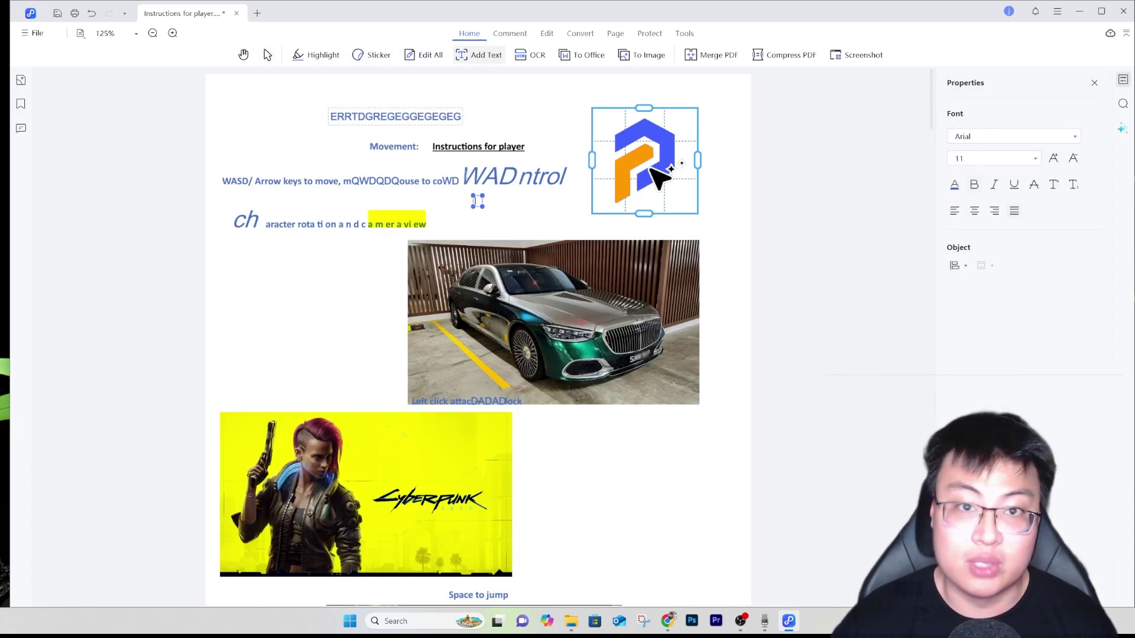
click(531, 55)
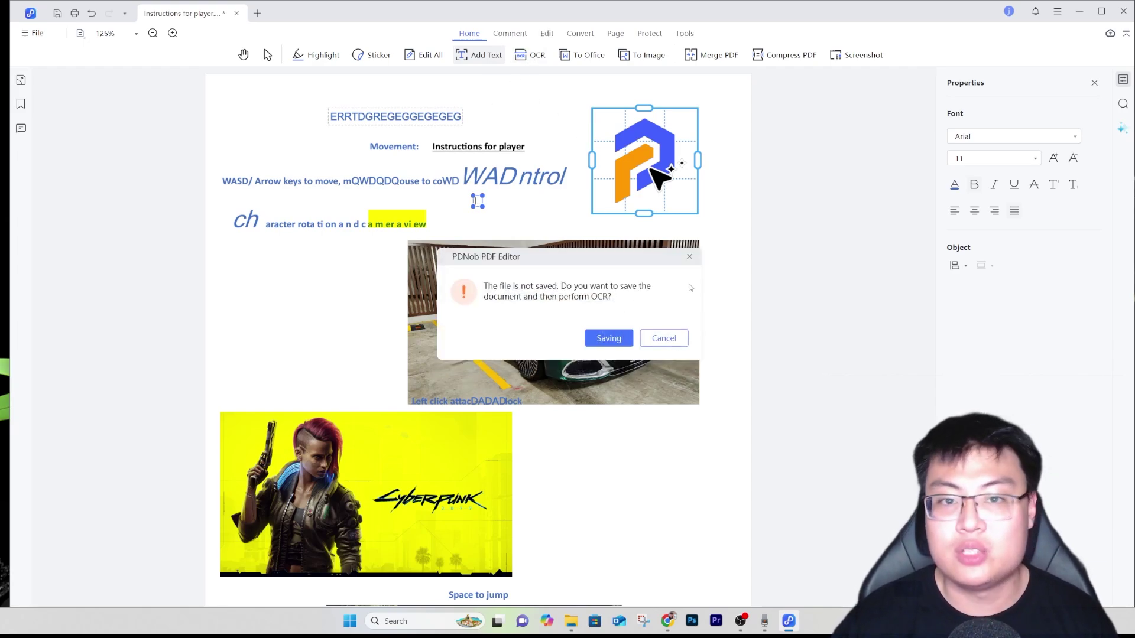
Step: Dismiss the OCR prompt, start a To Office conversion without saving, then cancel the Convert dialog
click(689, 257)
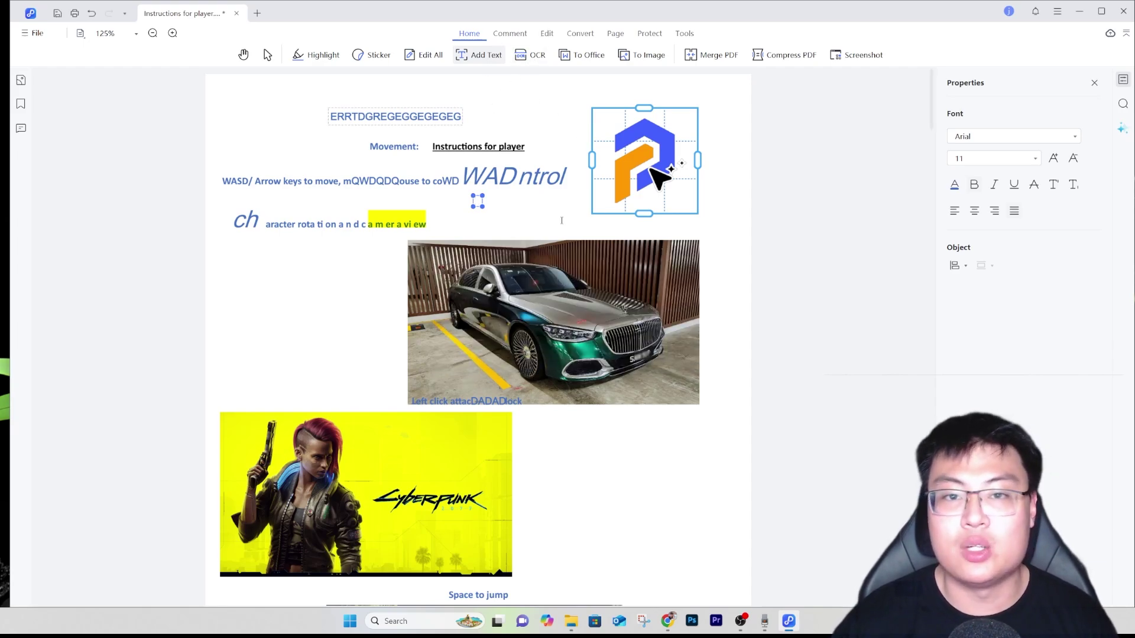
click(573, 55)
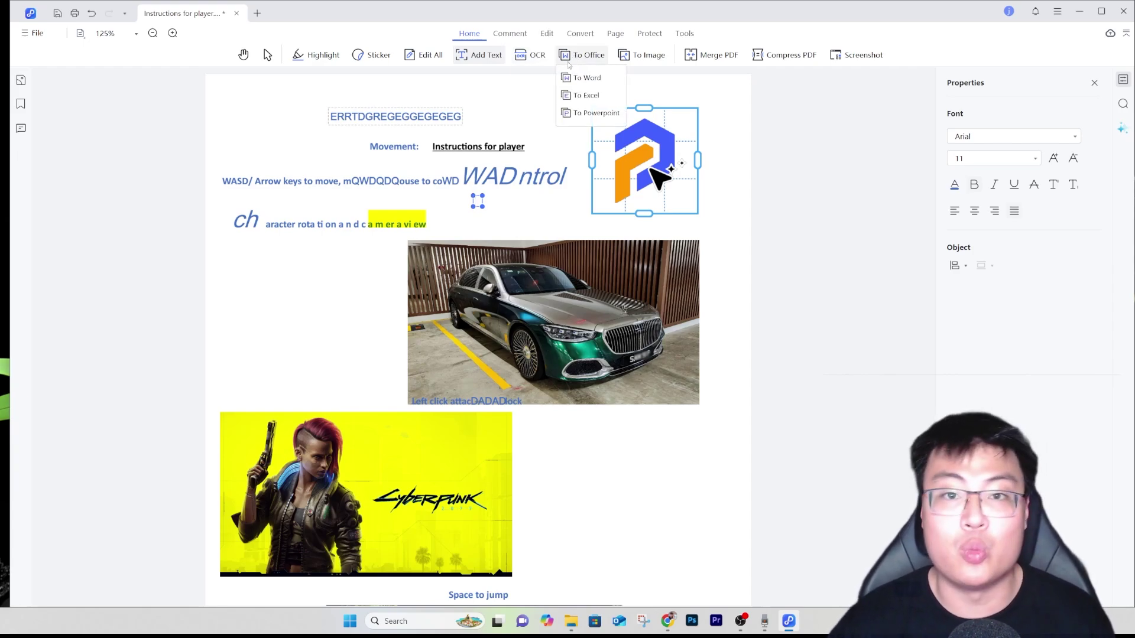
click(607, 120)
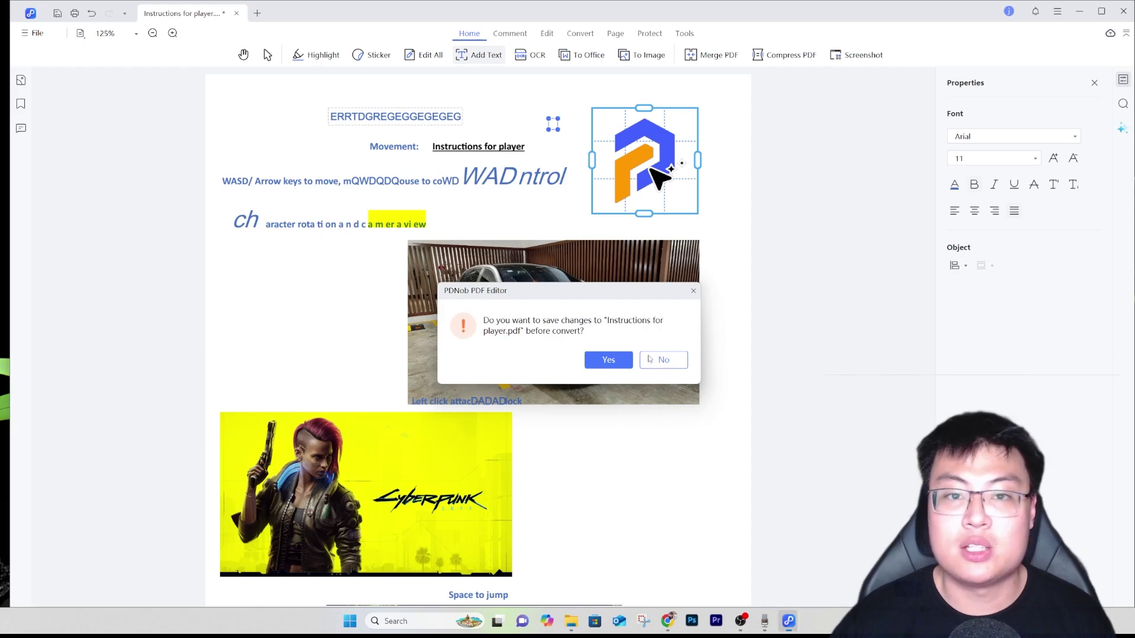
click(652, 359)
click(809, 185)
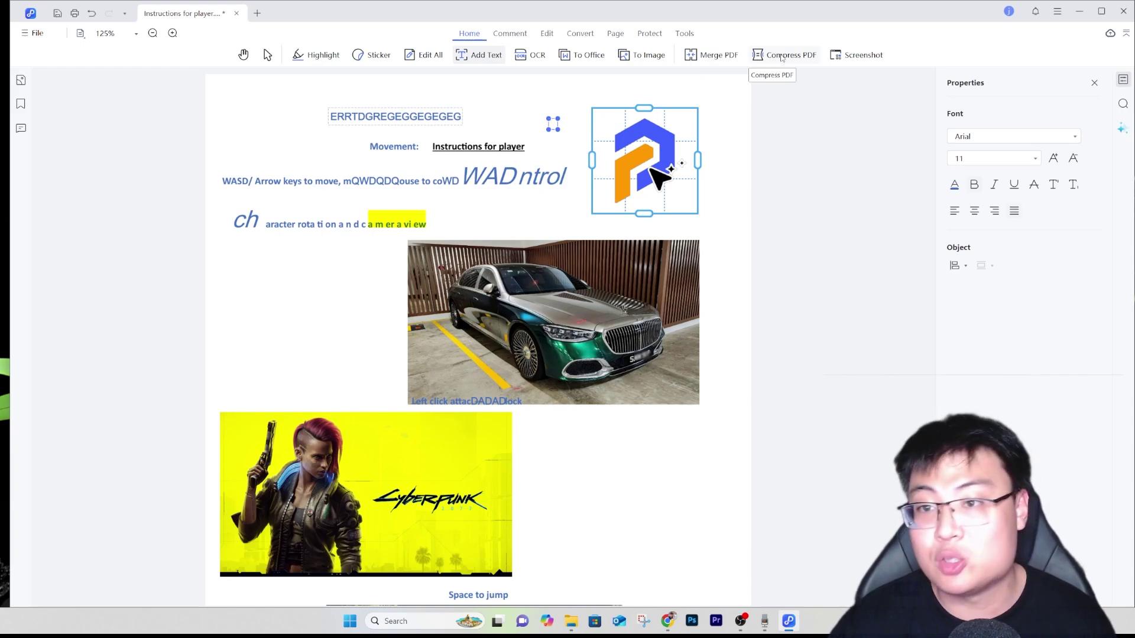
mouse_move(834, 69)
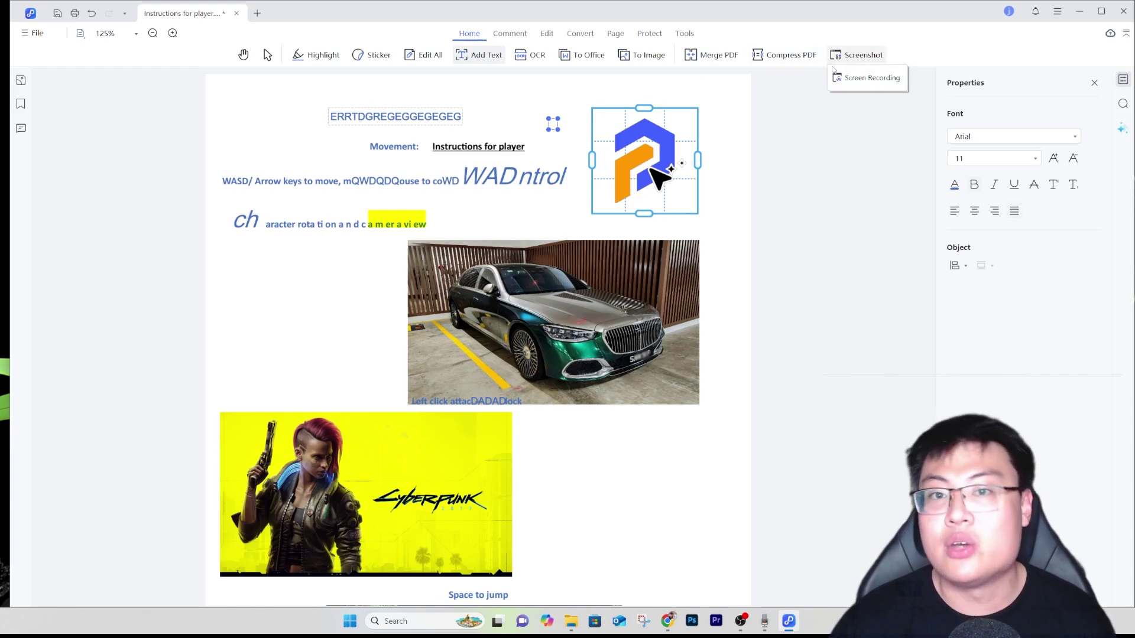
click(762, 120)
scroll(386, 150, down, 15)
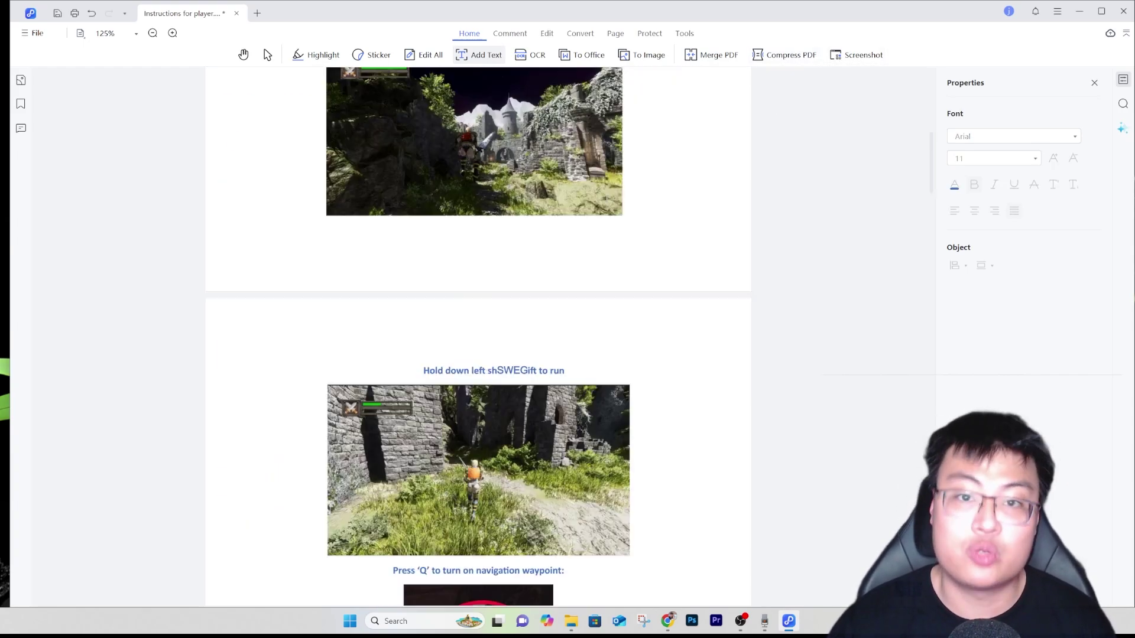
scroll(387, 151, up, 13)
scroll(387, 151, up, 2)
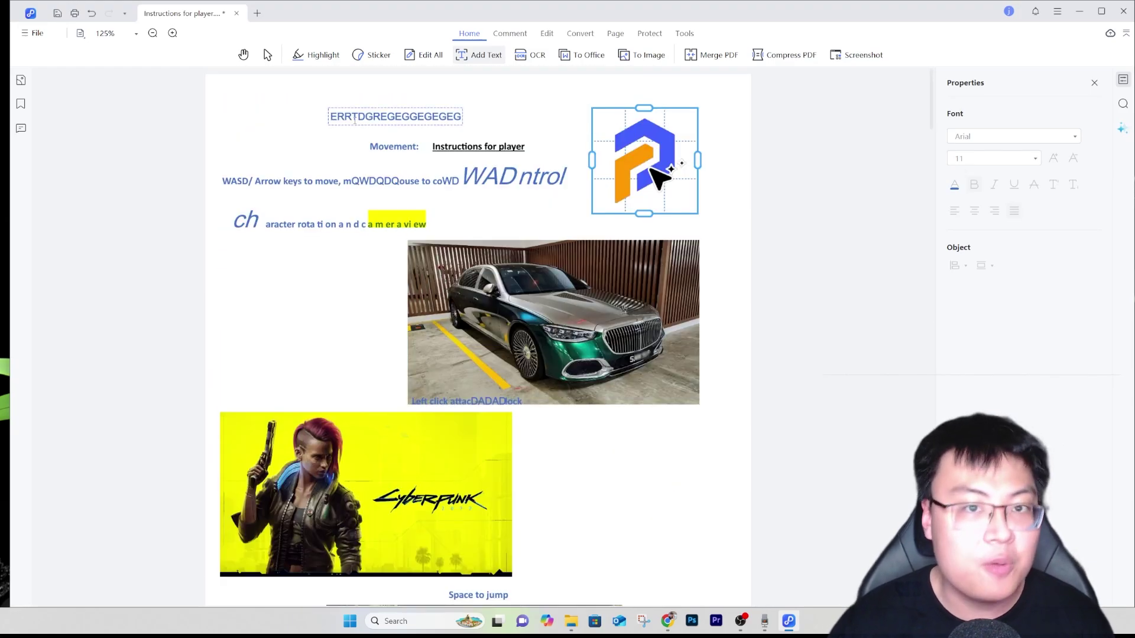
Step: Try out the Highlight tool, the stamp list and the shape list in the Comment tab
click(510, 33)
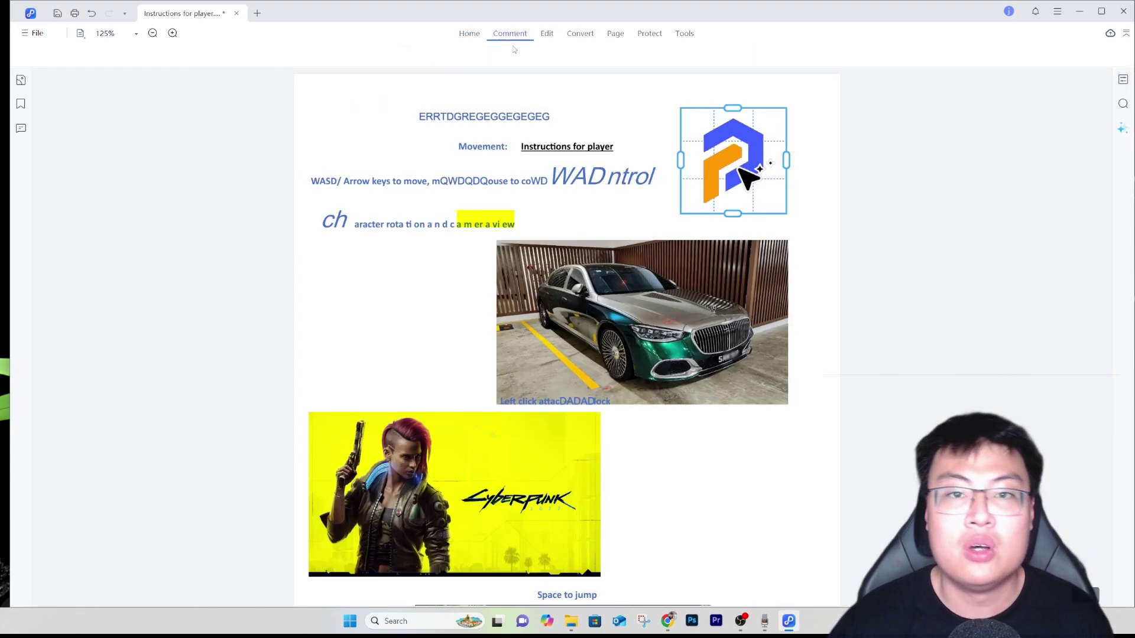
scroll(635, 210, down, 6)
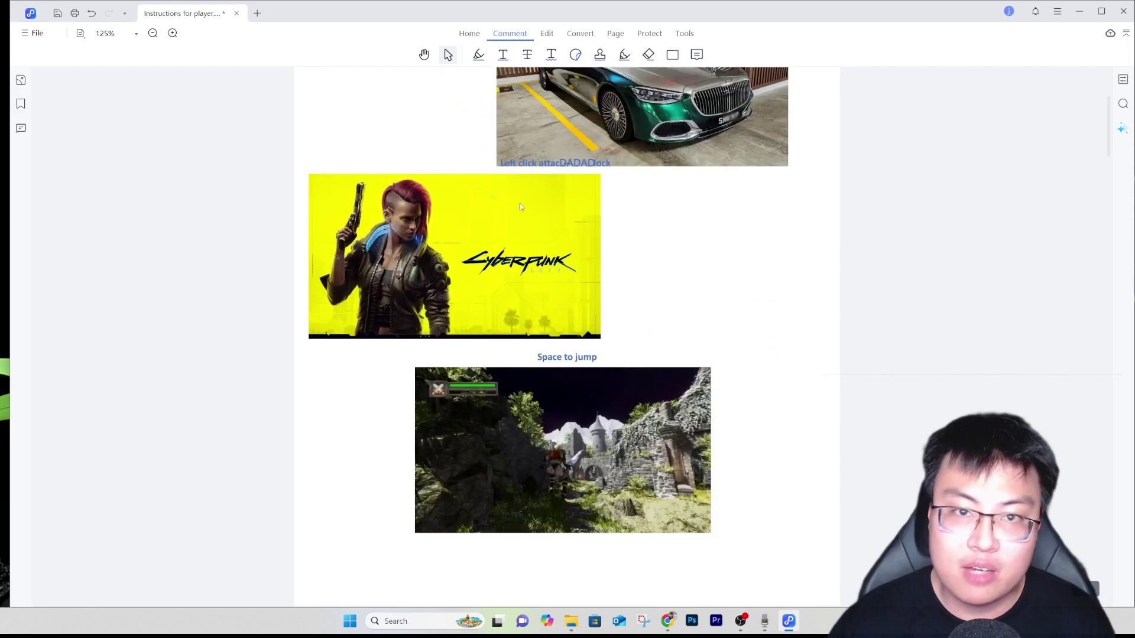
scroll(408, 245, up, 6)
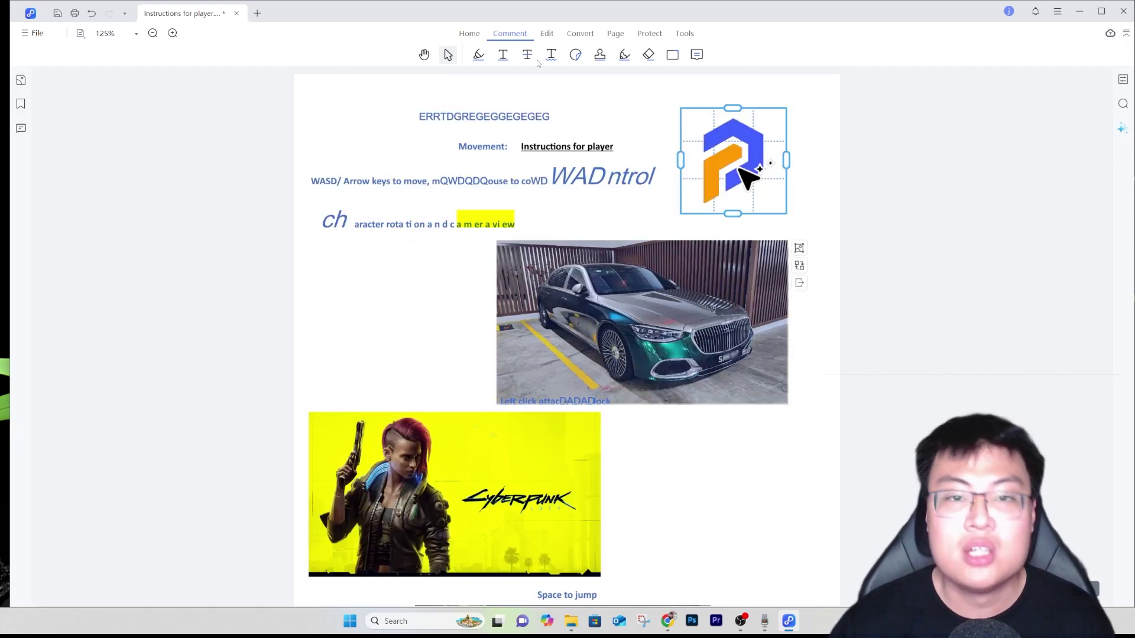
click(479, 54)
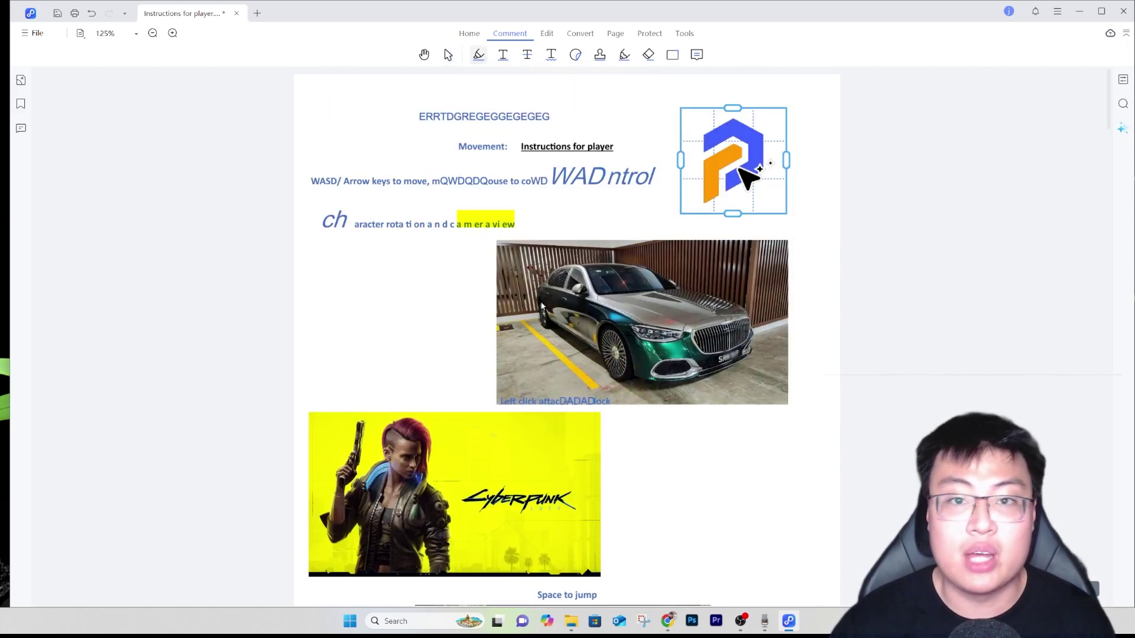
click(599, 54)
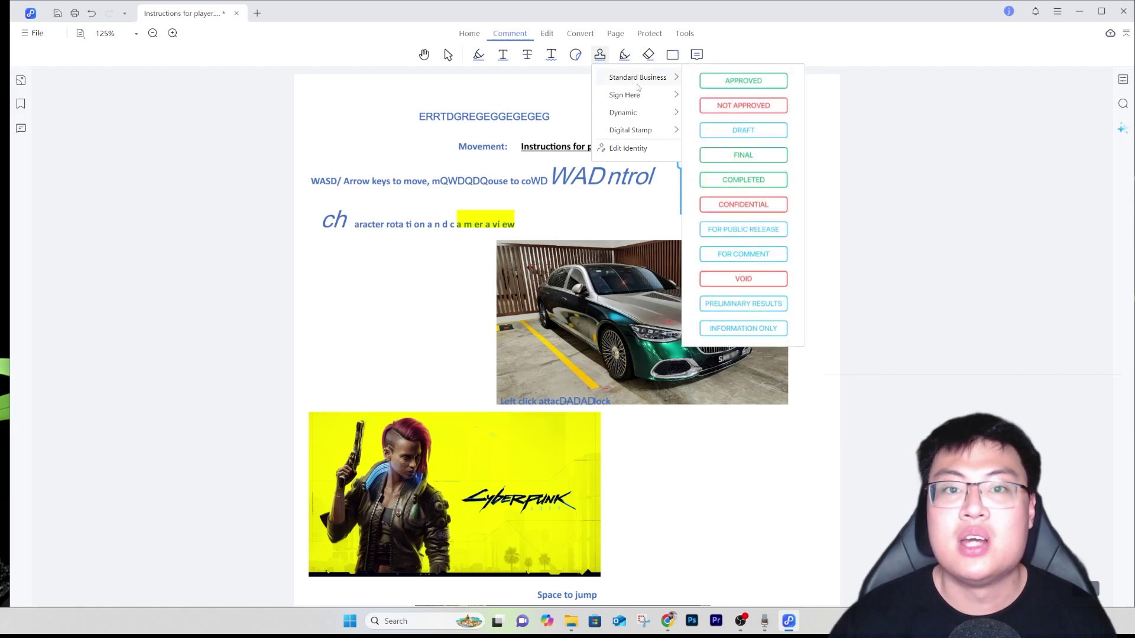
mouse_move(642, 100)
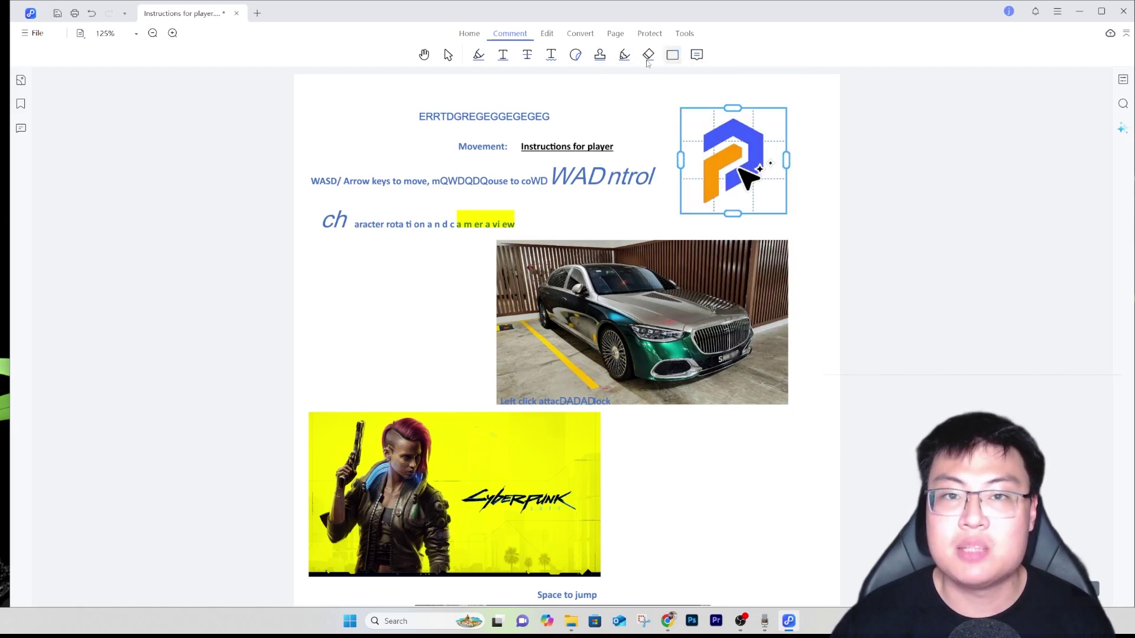
click(672, 54)
click(557, 199)
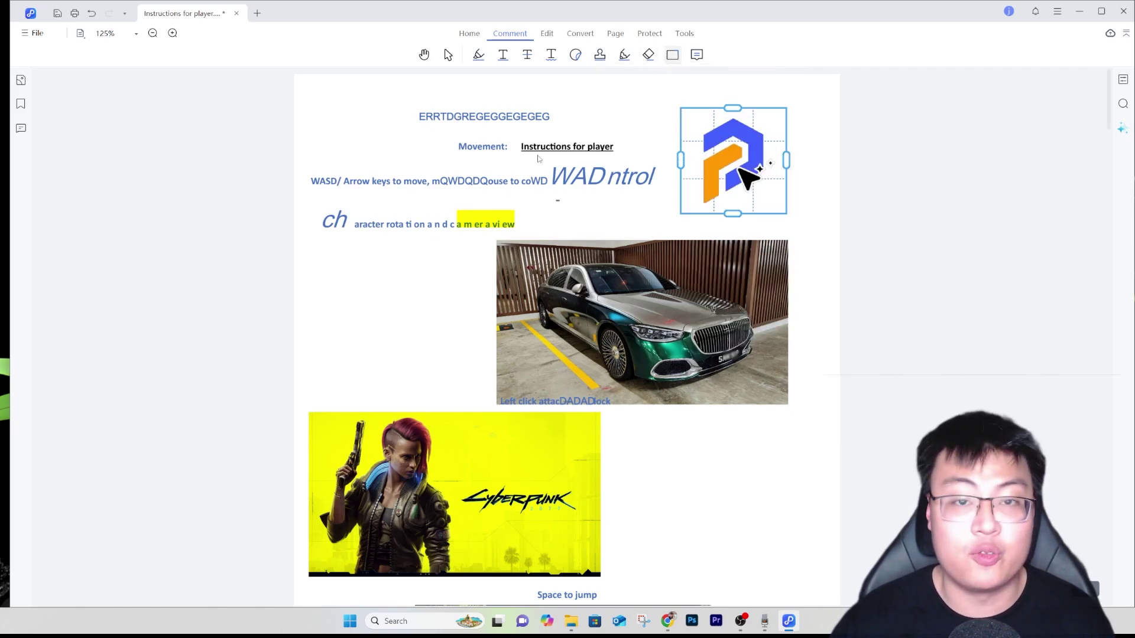
Step: Draw five red rectangle outlines over page 1's text lines and around the car photo
click(674, 55)
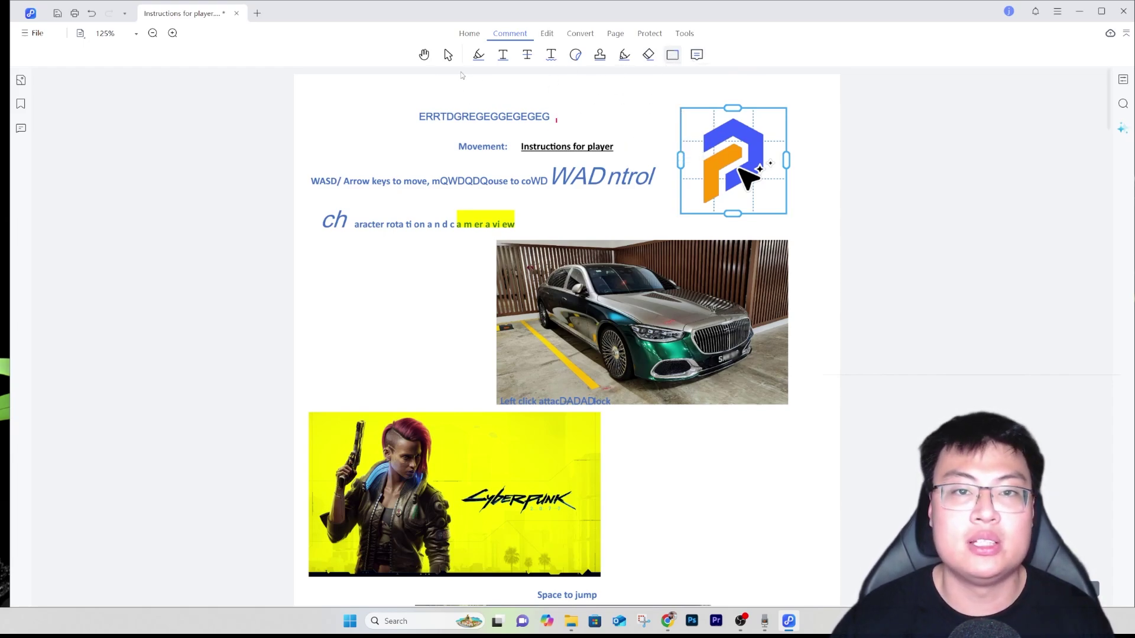
drag(598, 112, 552, 201)
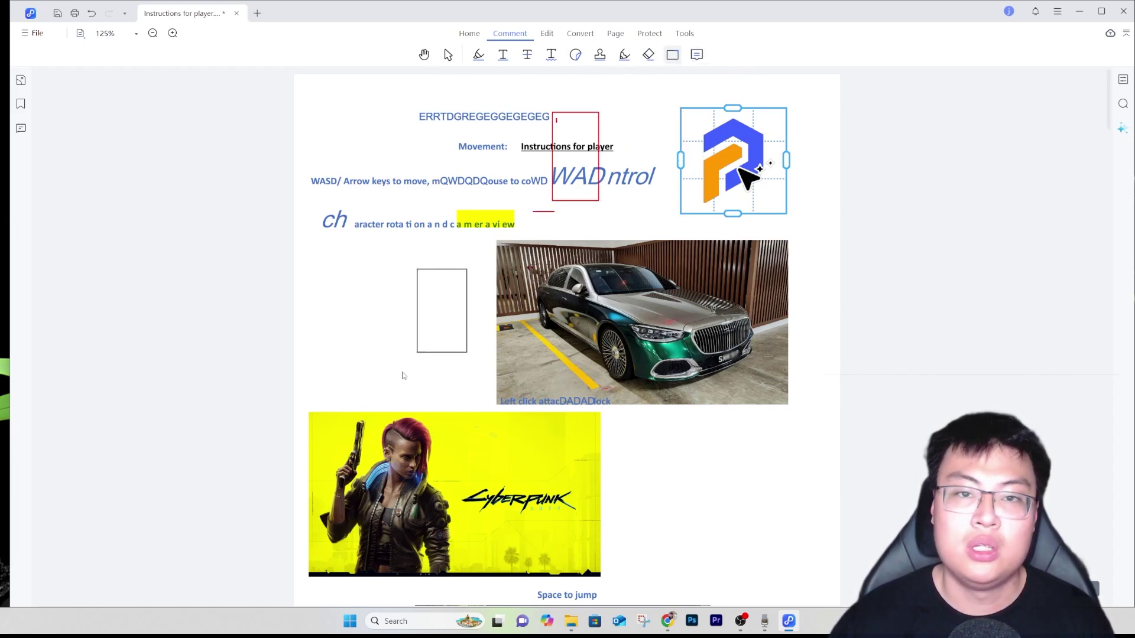
drag(403, 376, 404, 368)
drag(365, 275, 392, 340)
drag(332, 209, 598, 292)
drag(505, 203, 620, 304)
click(576, 110)
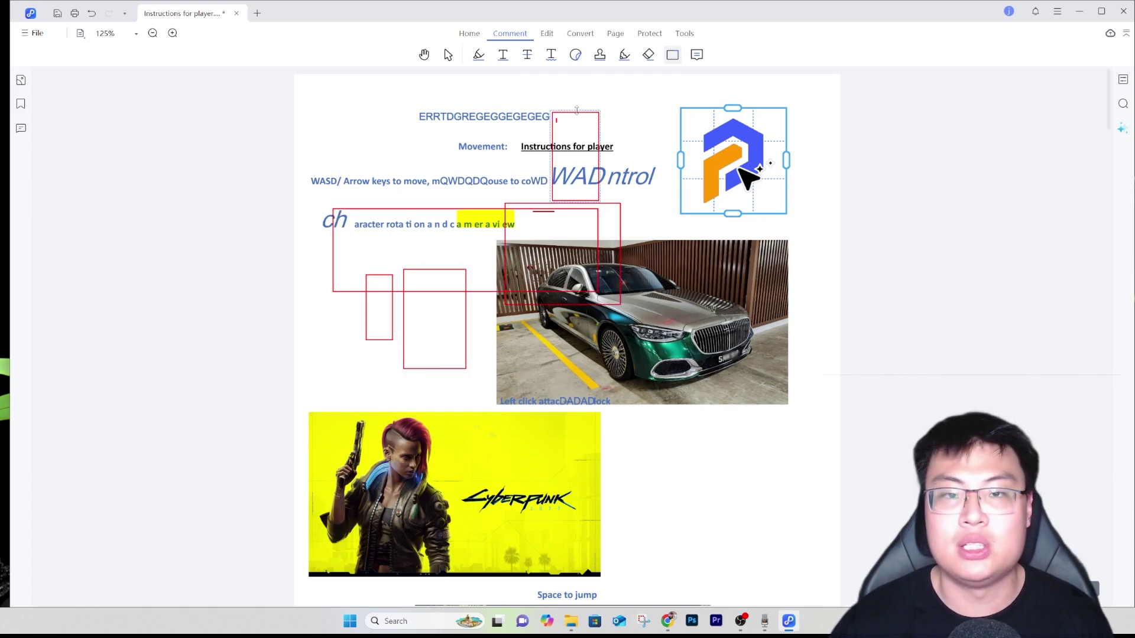
click(546, 33)
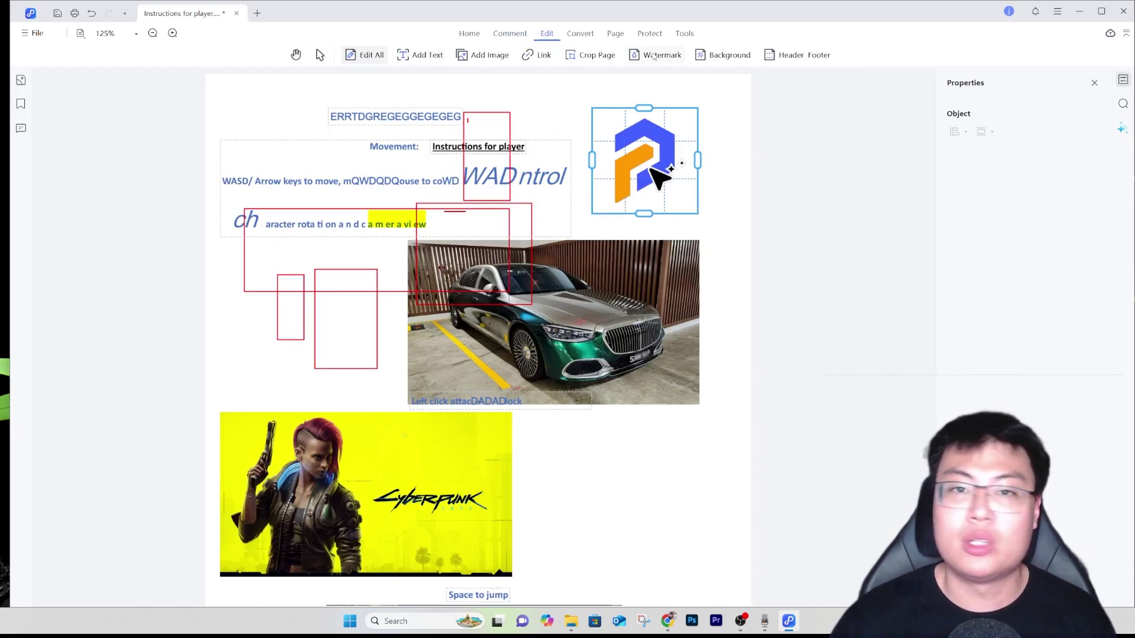
Step: Look over the Background, Watermark and Header Footer options, then lay out all six pages as thumbnails
click(723, 55)
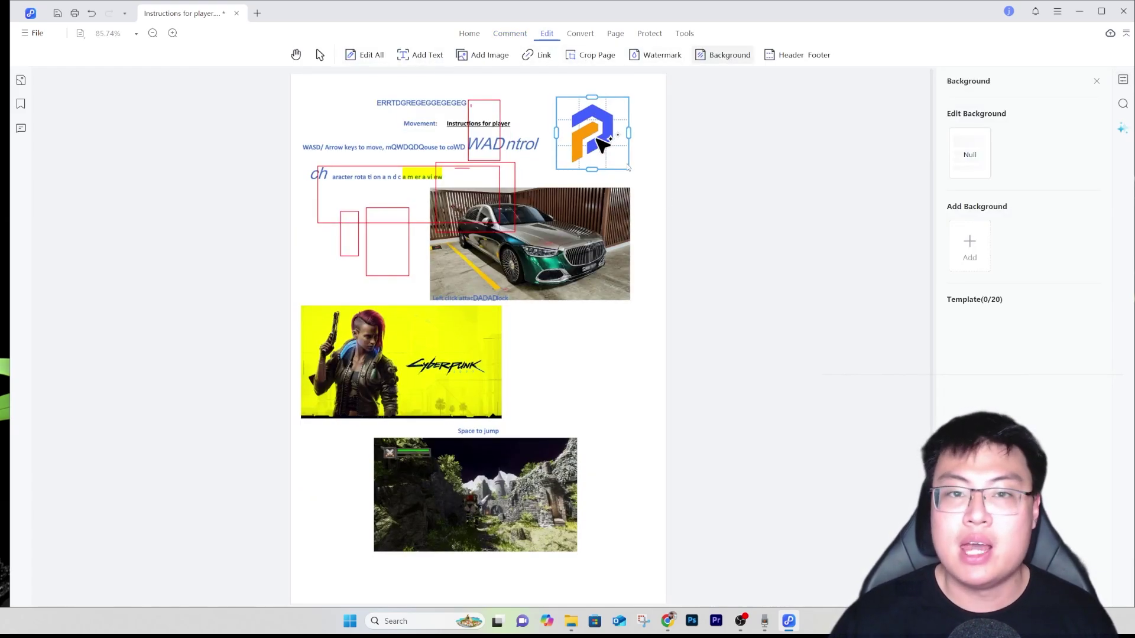
click(660, 55)
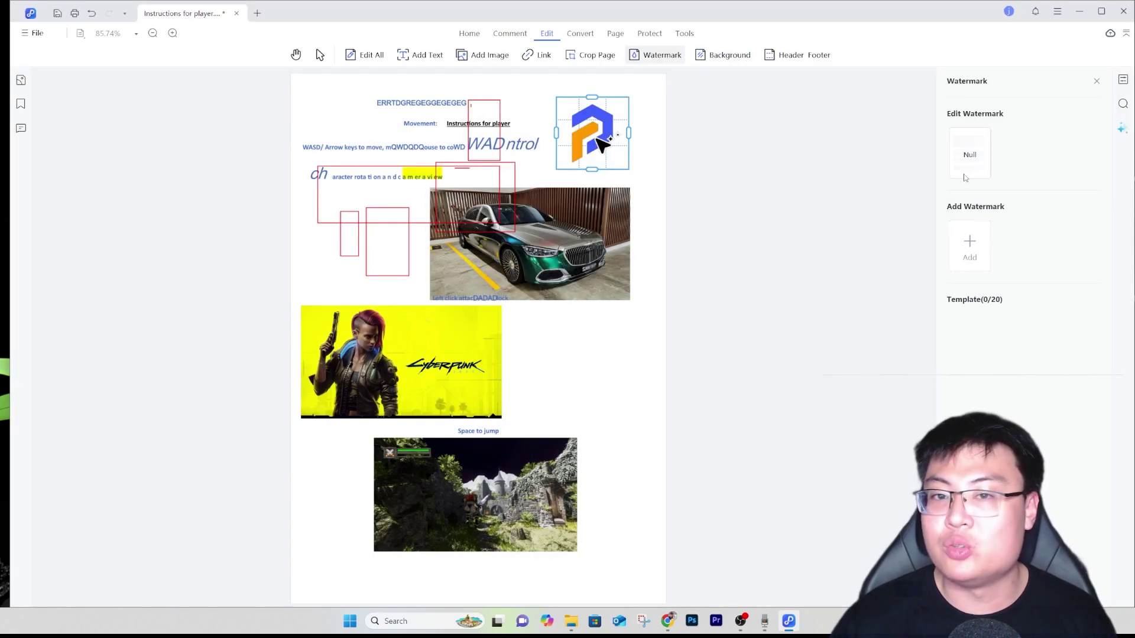
click(796, 54)
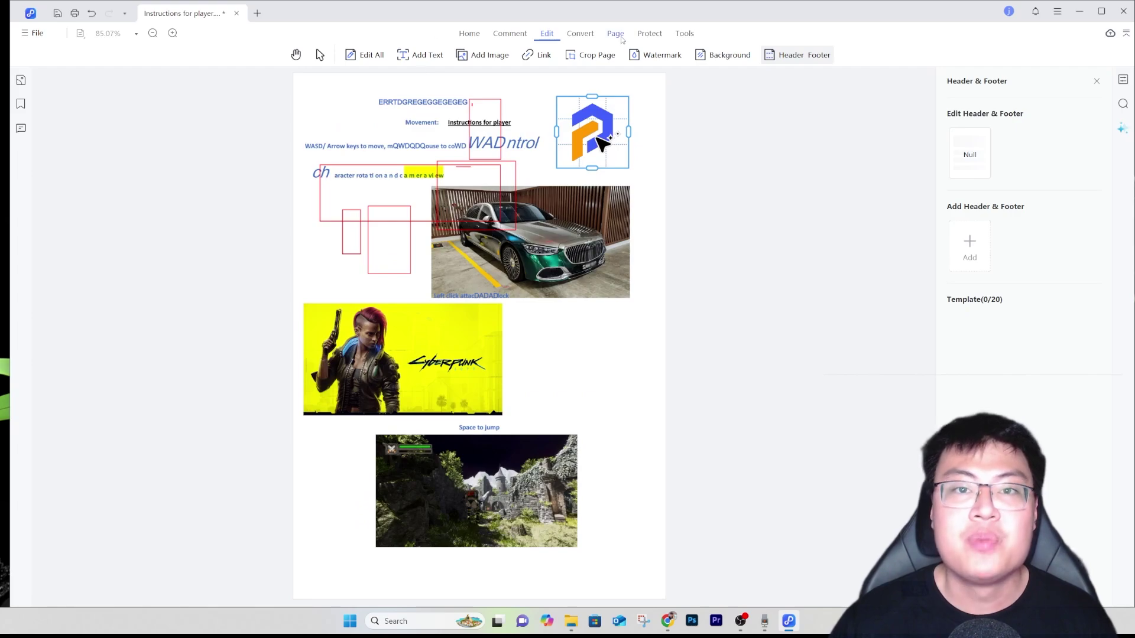
click(580, 36)
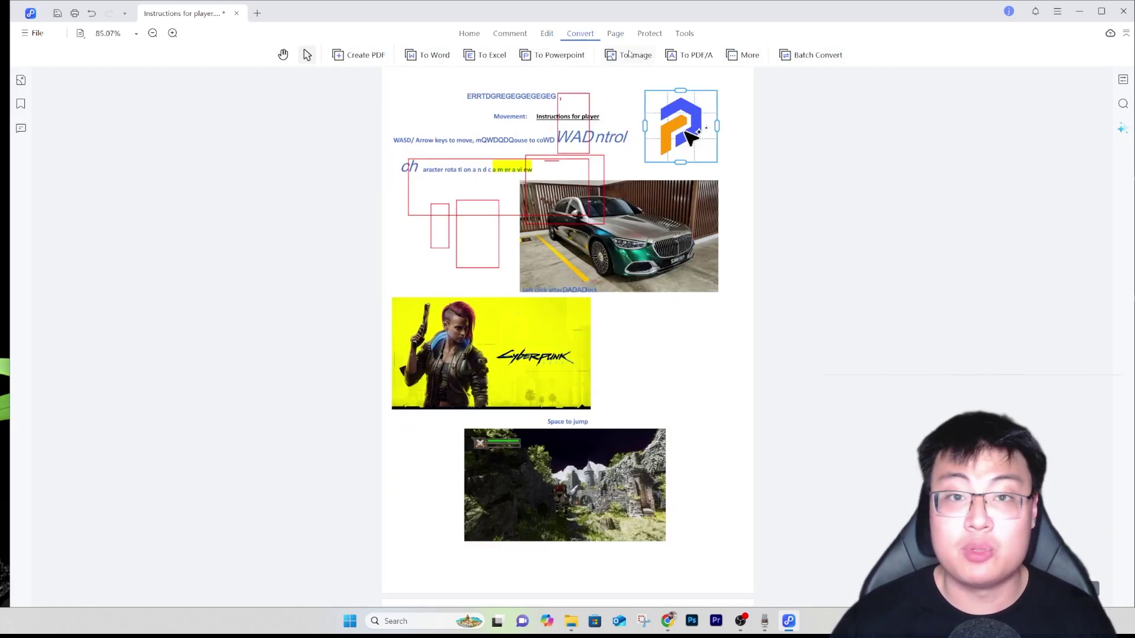
click(615, 33)
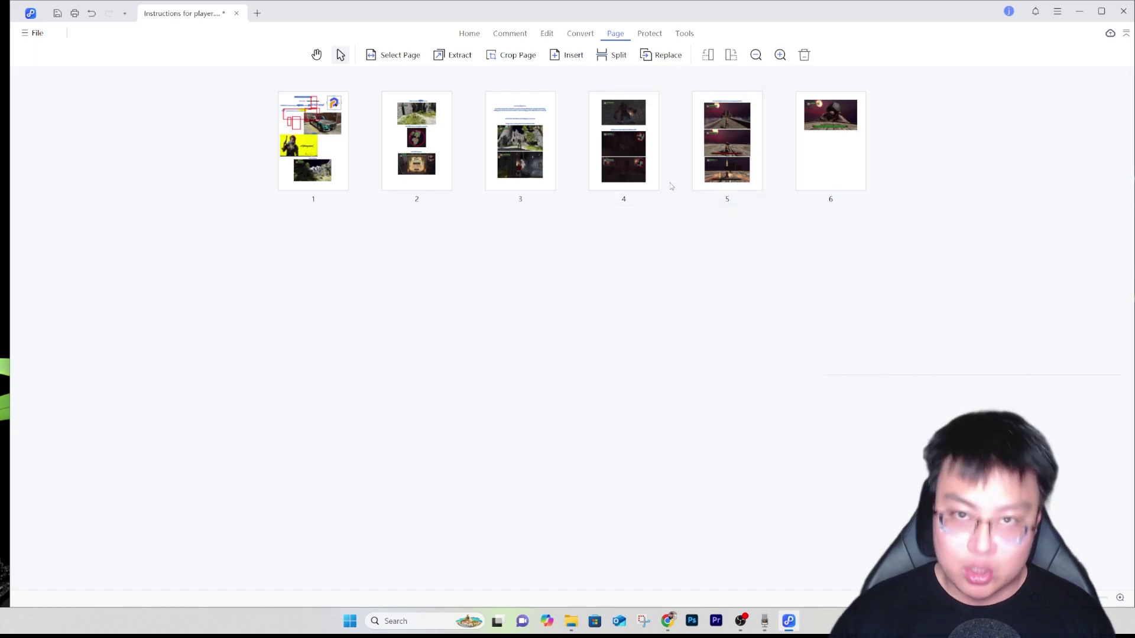
Step: Open page extraction for all six pages, close it, and start Crop Page
mouse_move(649, 180)
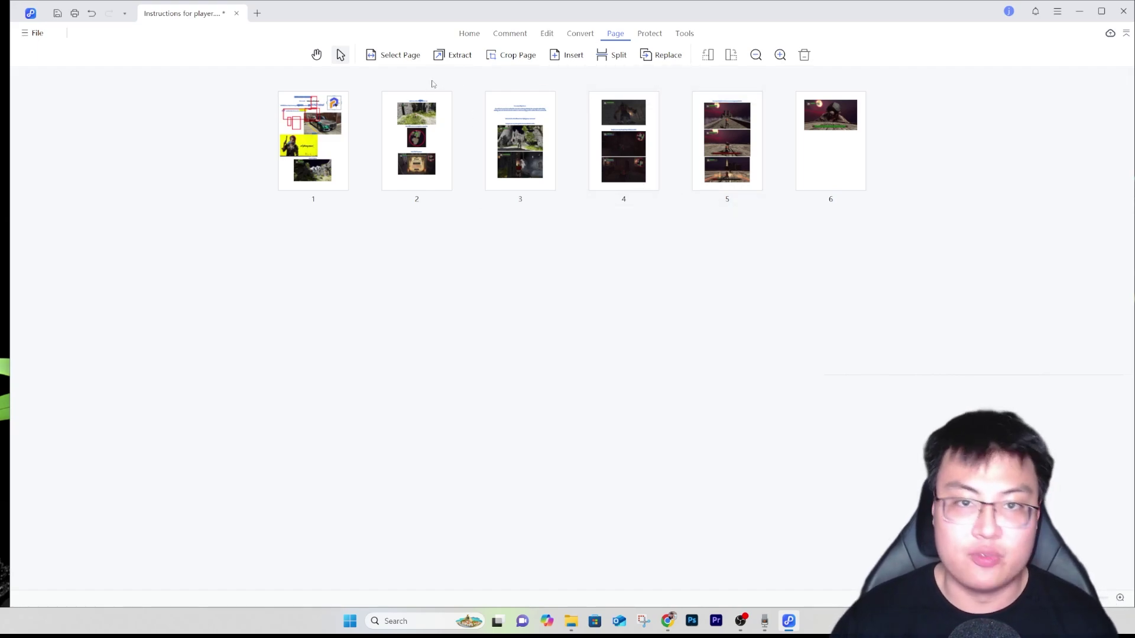
click(407, 58)
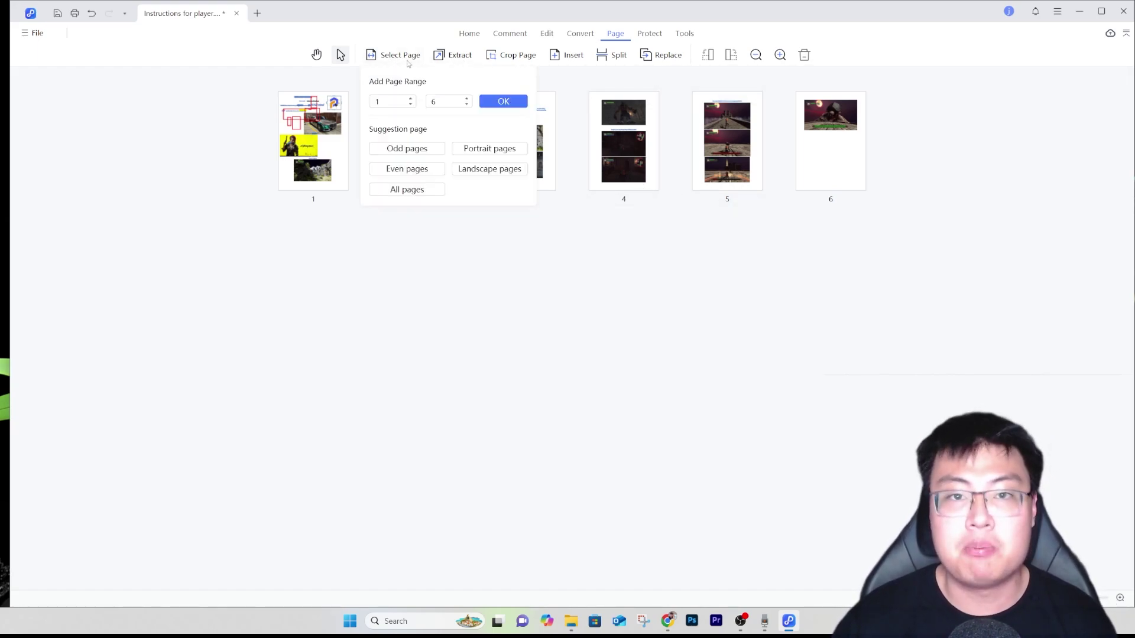
click(407, 58)
click(414, 57)
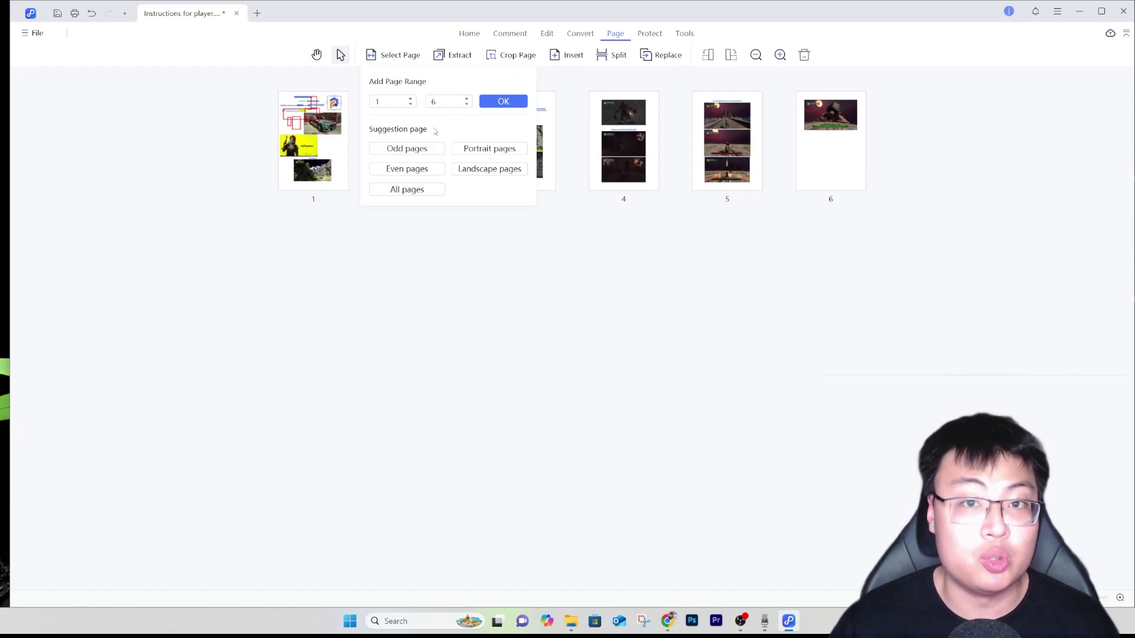
click(452, 55)
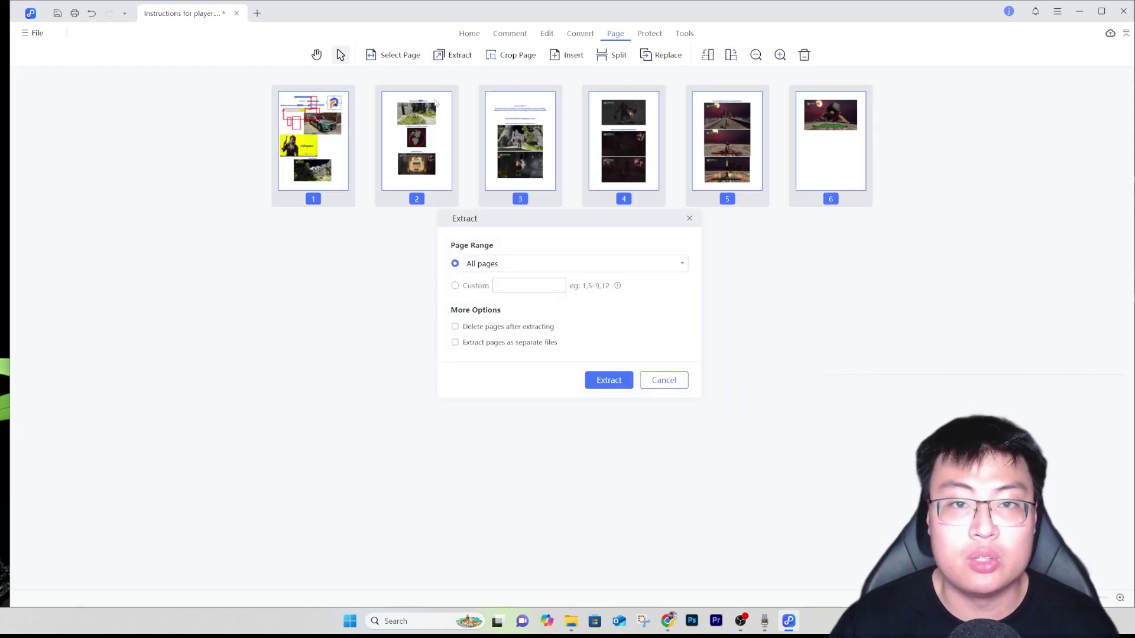
click(688, 219)
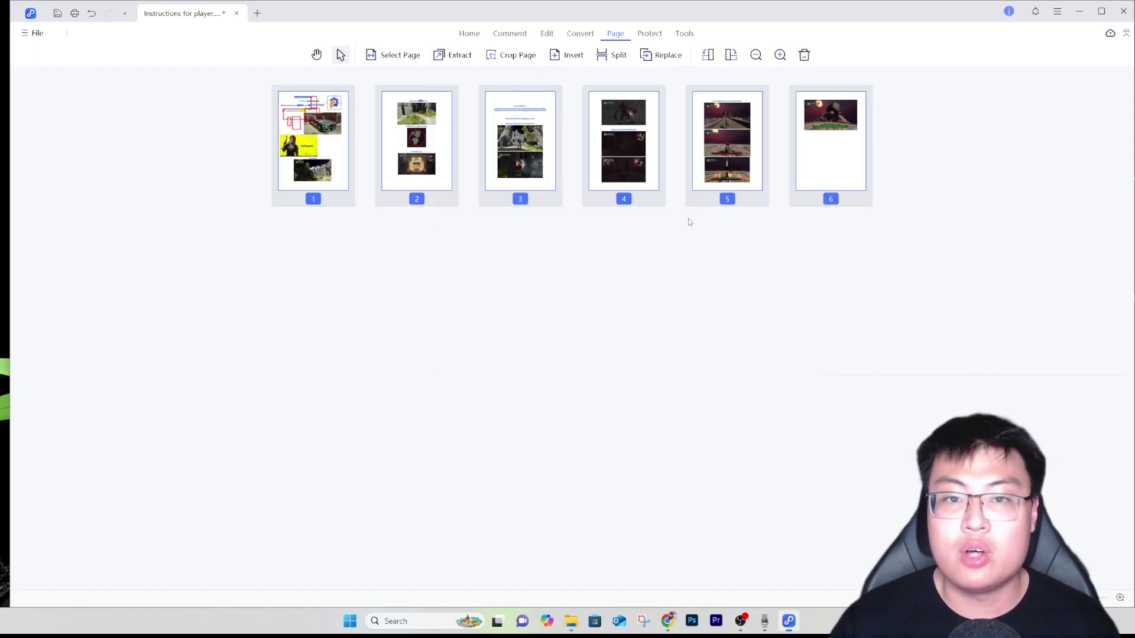
click(514, 55)
Step: Browse the Watermark, Convert, Page, Protect, Tools and Home features, dismissing the encryption settings unchanged
click(656, 55)
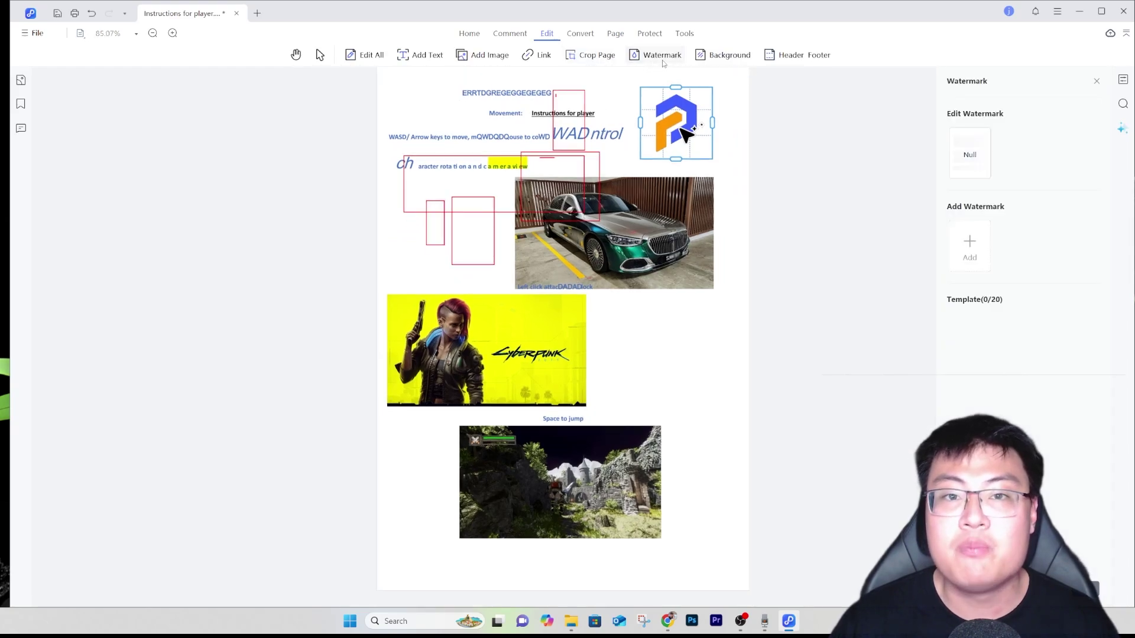
click(580, 33)
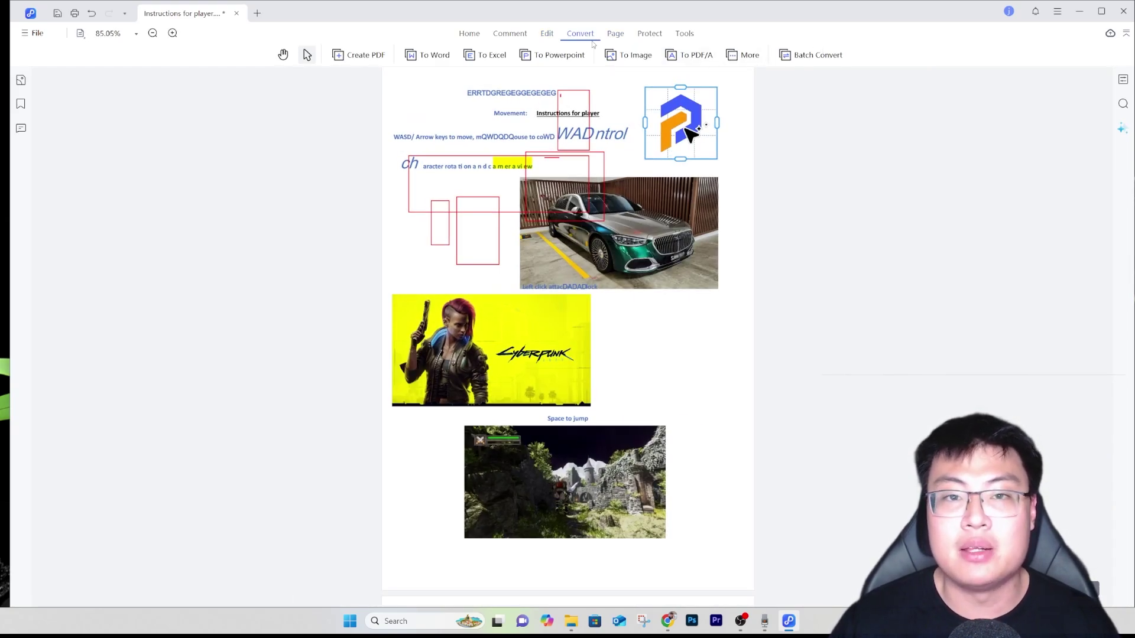
click(615, 33)
click(650, 33)
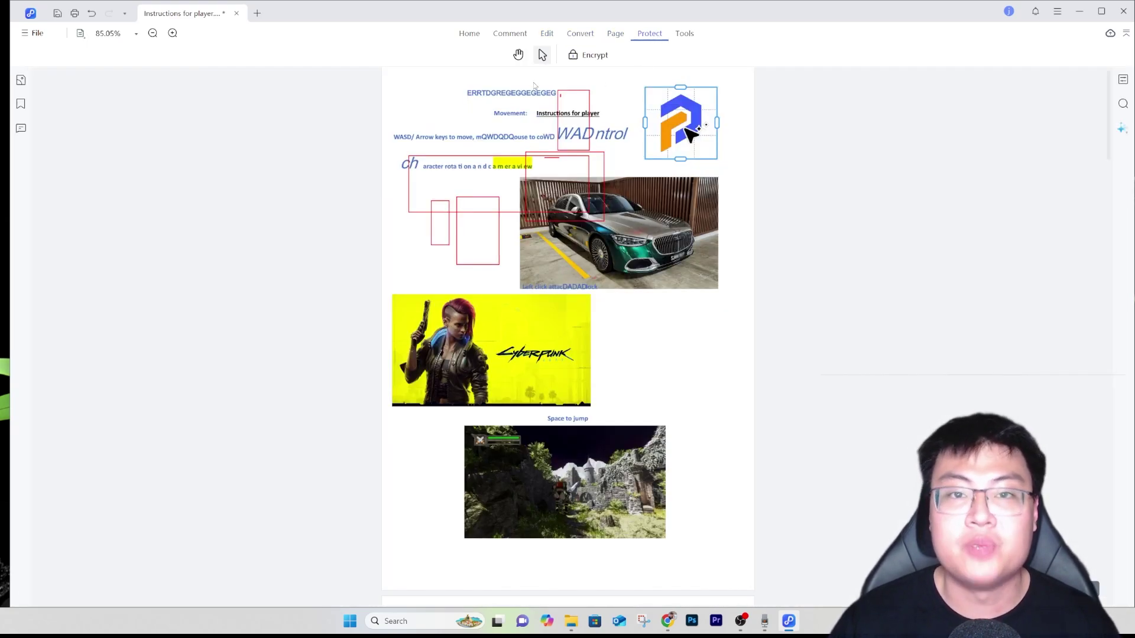
click(573, 55)
click(688, 203)
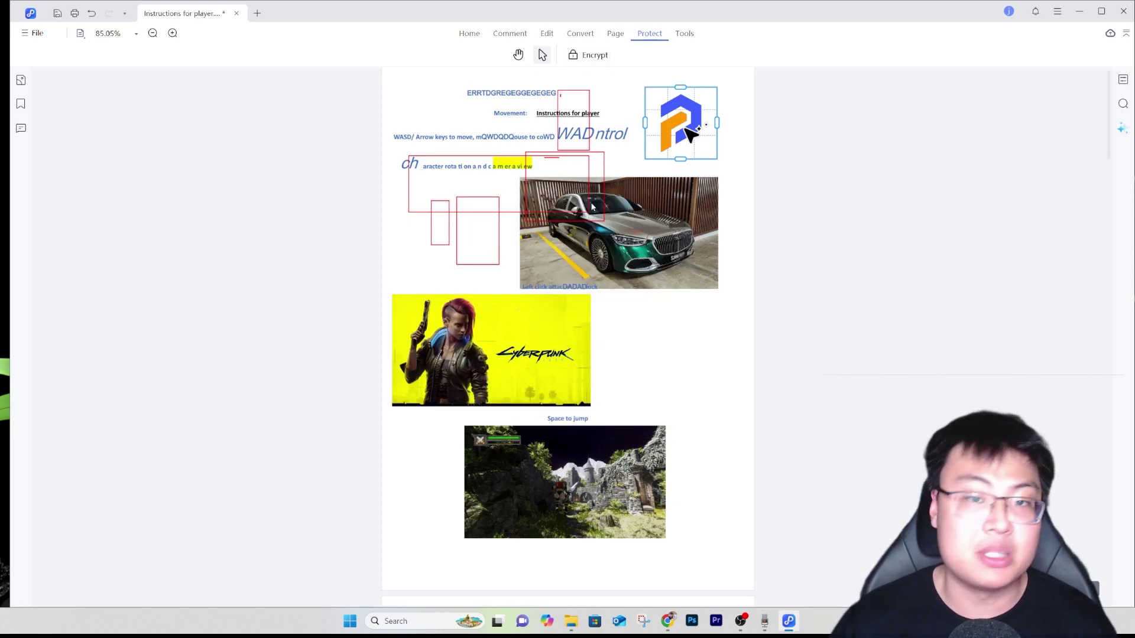
click(684, 33)
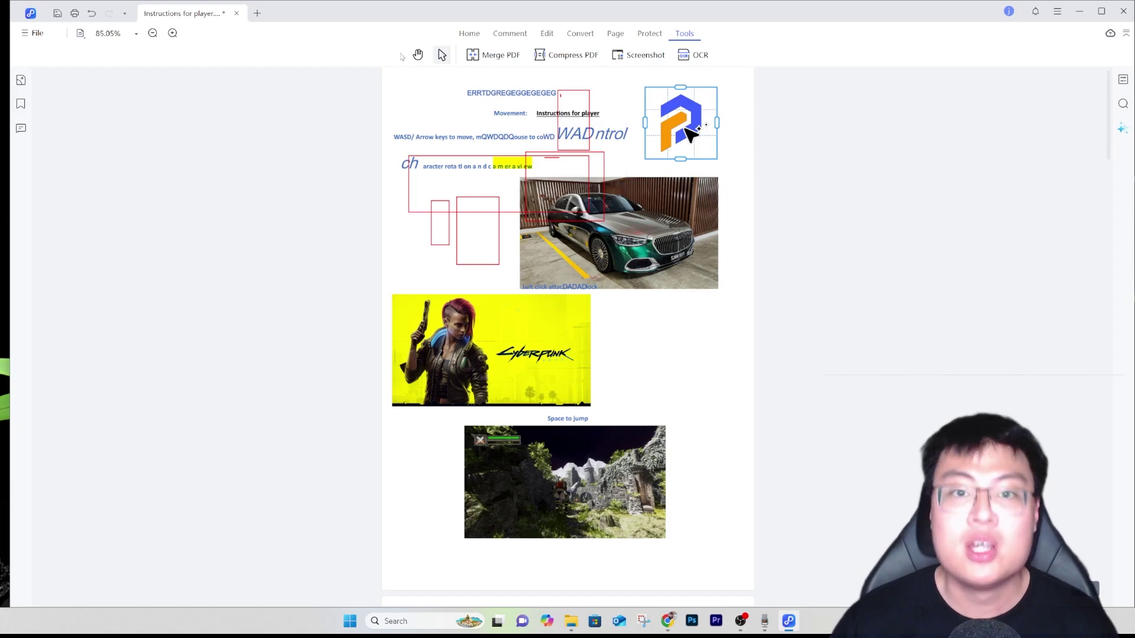
click(470, 34)
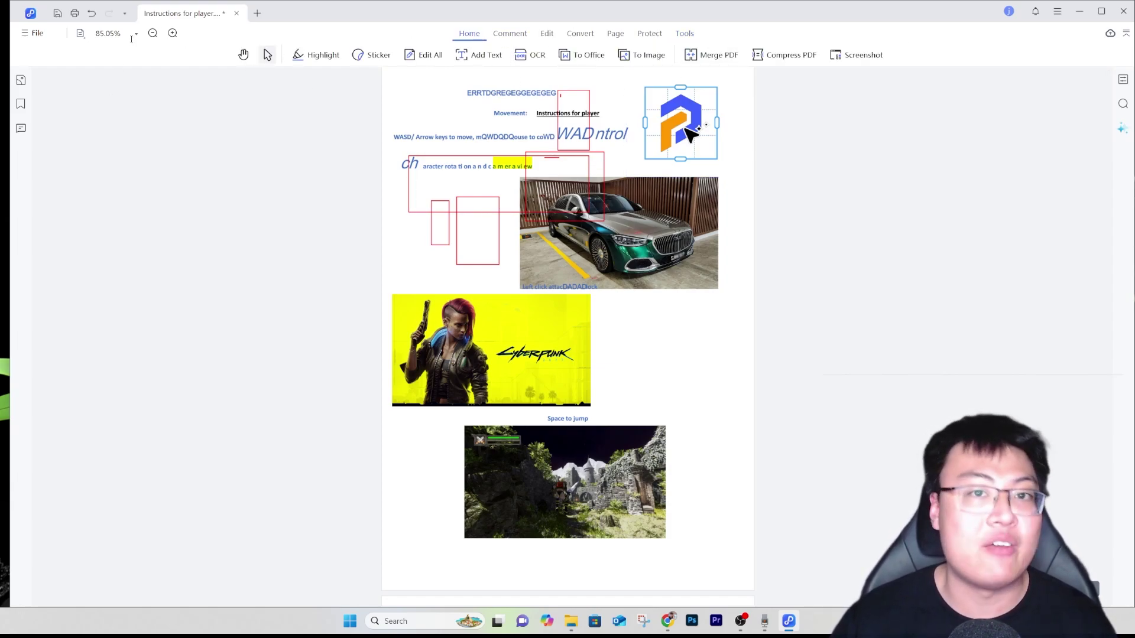
Step: Set the zoom to 75% and show the page thumbnail sidebar
click(172, 33)
click(172, 34)
click(172, 33)
click(153, 33)
click(153, 33)
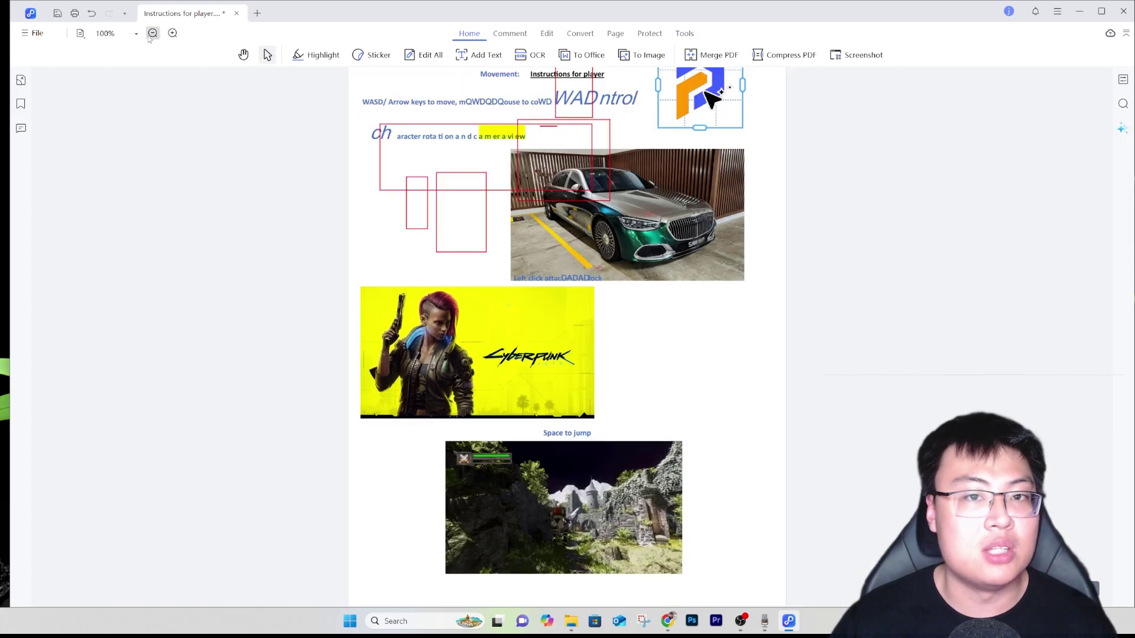
click(153, 33)
click(21, 80)
Step: Widen the thumbnail sidebar and jump between pages 4, 5 and 6
scroll(168, 172, down, 5)
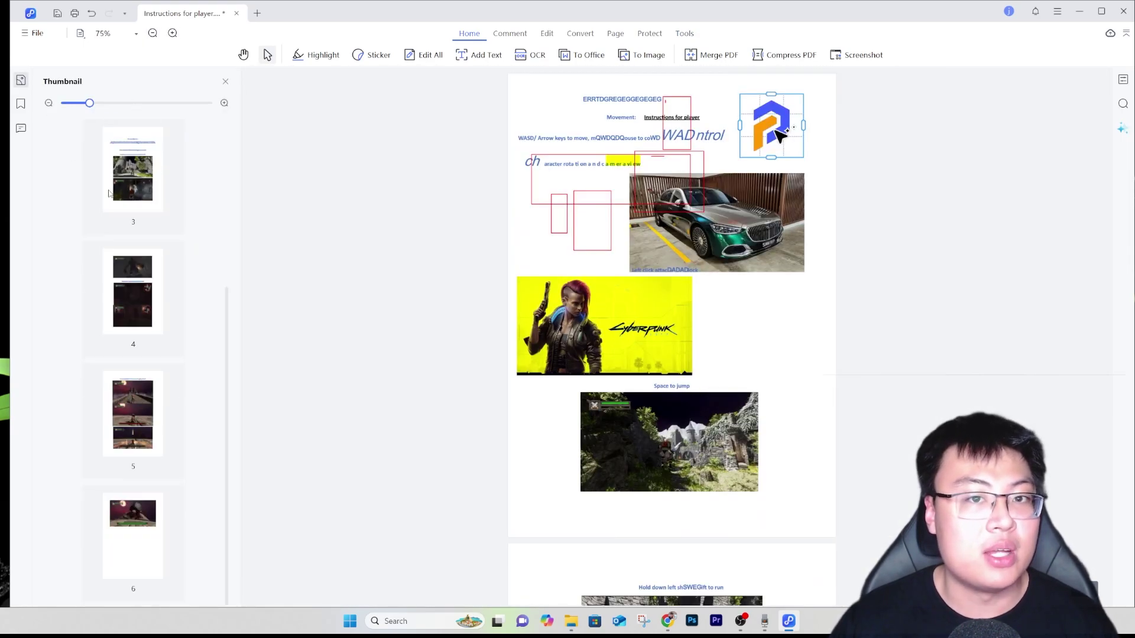
drag(89, 103, 160, 102)
click(135, 259)
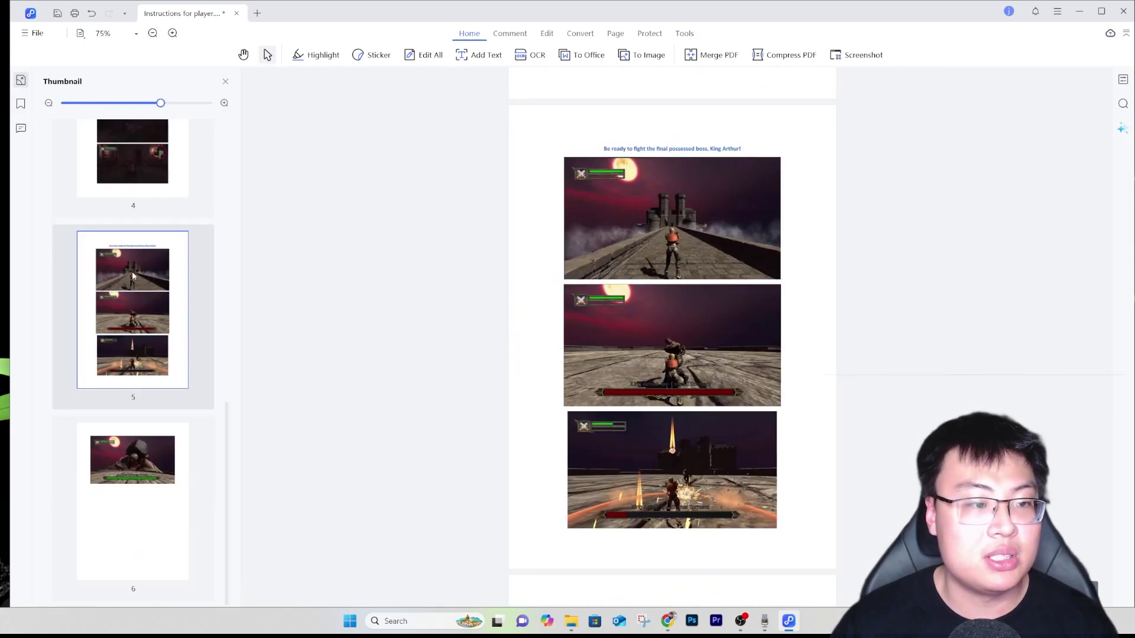
click(136, 181)
click(145, 318)
click(133, 472)
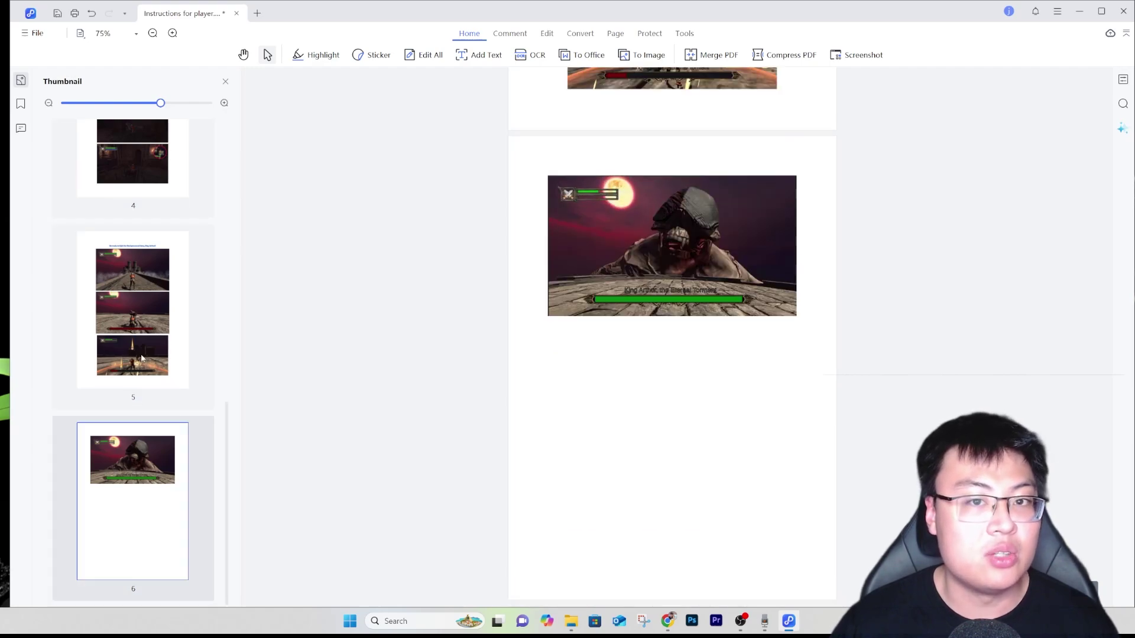
click(133, 160)
Step: Check the Bookmarks list, scroll the document, then launch PDNob AI from the right sidebar
click(21, 104)
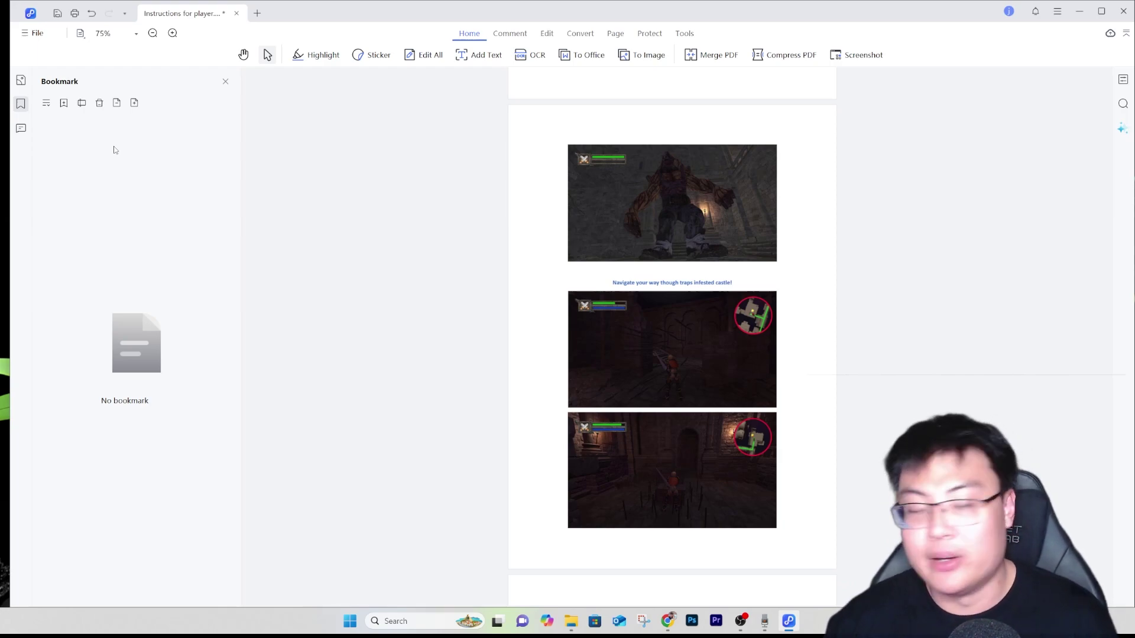
click(224, 81)
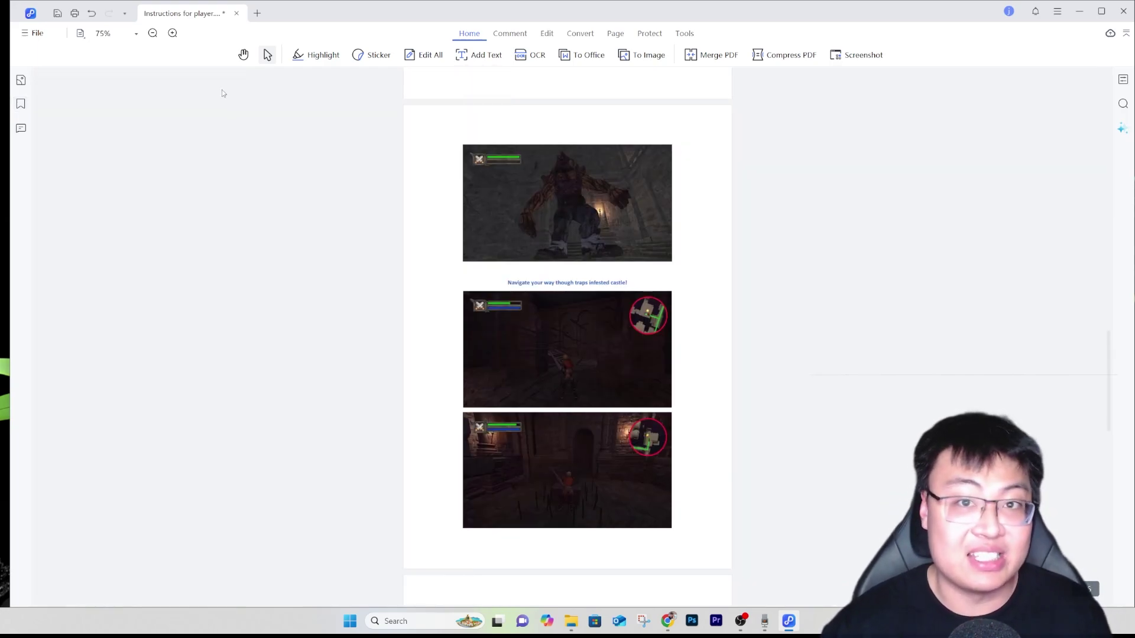
scroll(244, 169, up, 15)
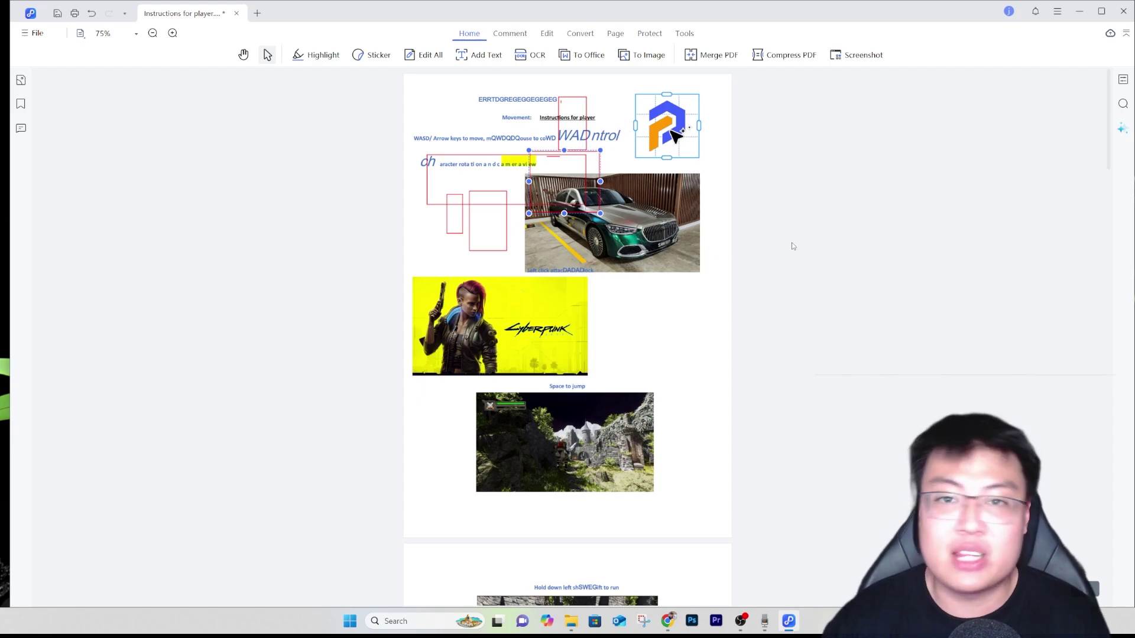
scroll(768, 254, down, 10)
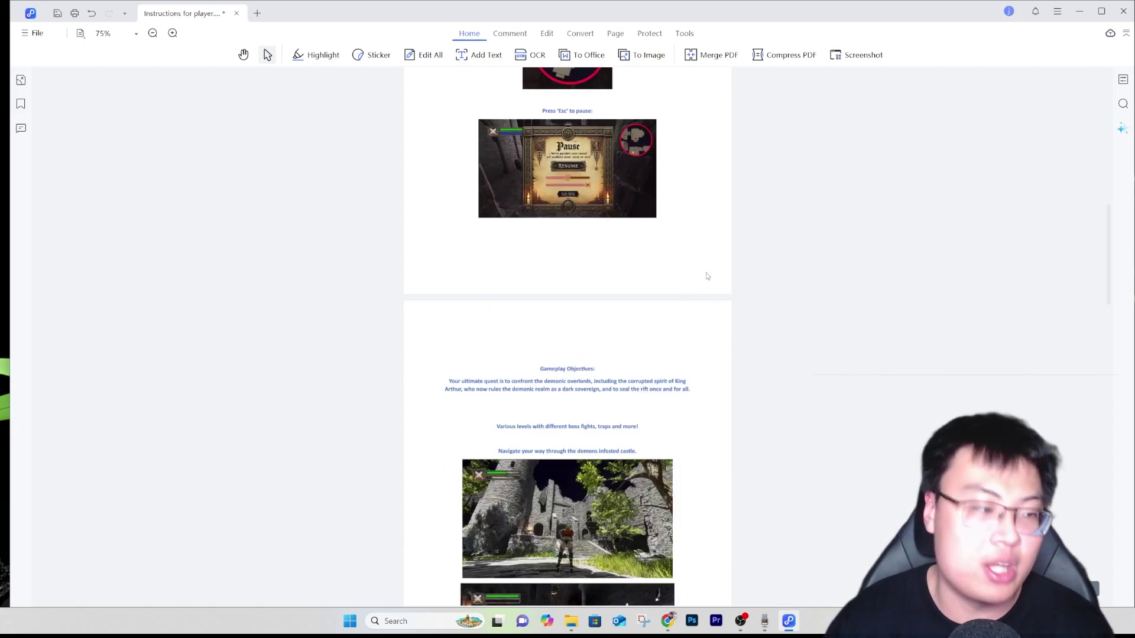
scroll(650, 177, up, 5)
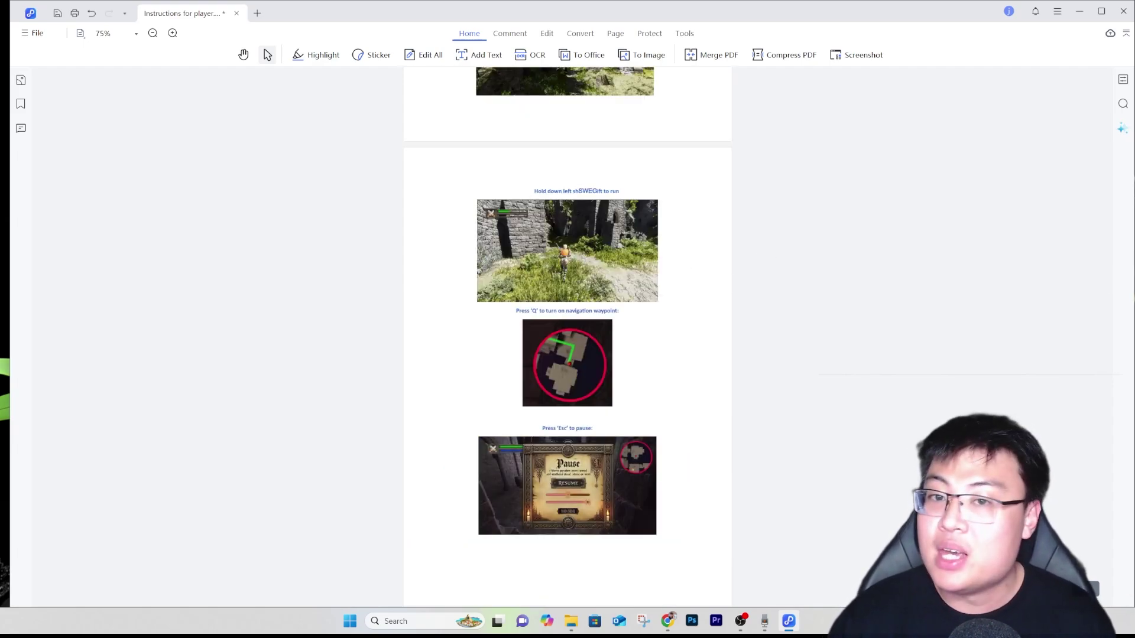
click(1122, 128)
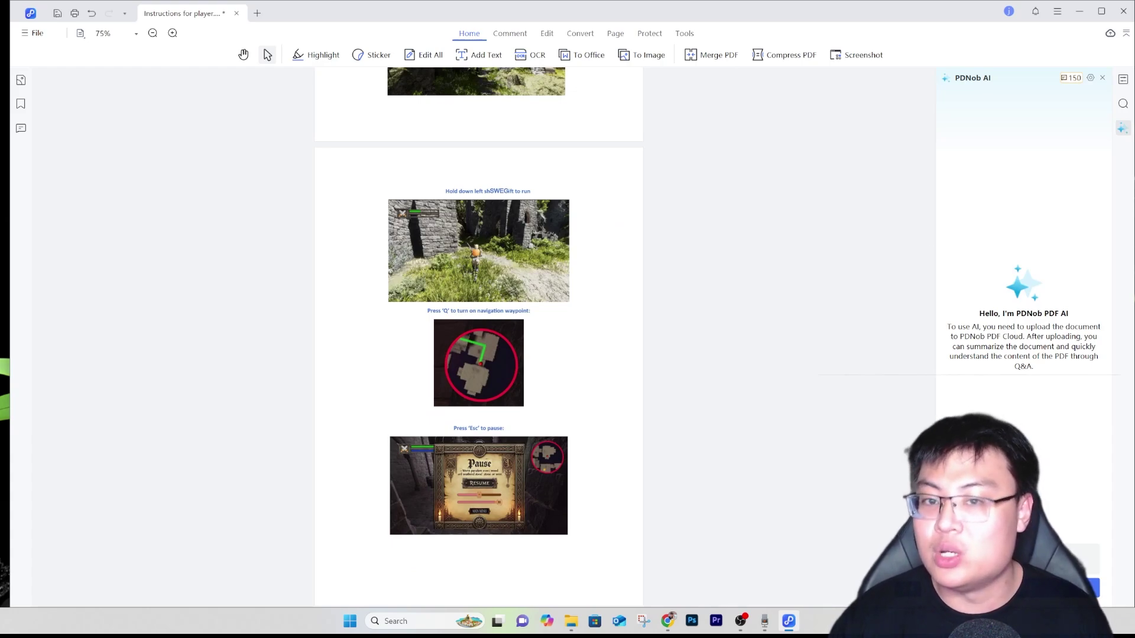
Step: Save the PDF changes and accept the AI service terms to upload it
click(608, 360)
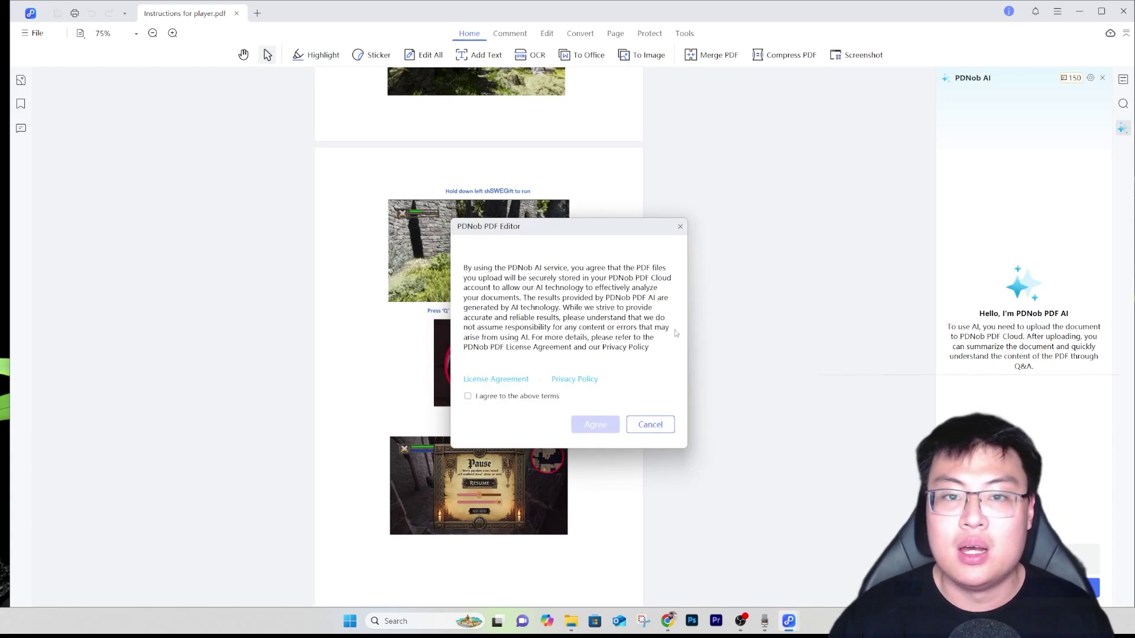
click(508, 397)
click(595, 424)
Step: Scroll through the document while PDNob AI summarizes it, then close the assistant
scroll(594, 253, down, 2)
scroll(594, 252, up, 8)
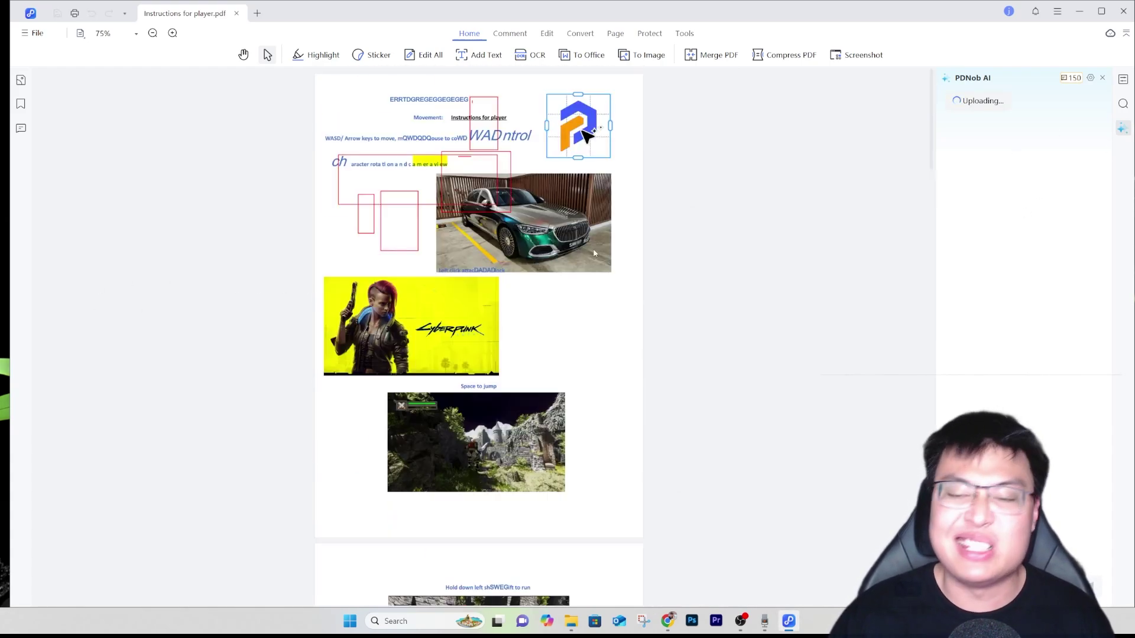
scroll(919, 343, down, 8)
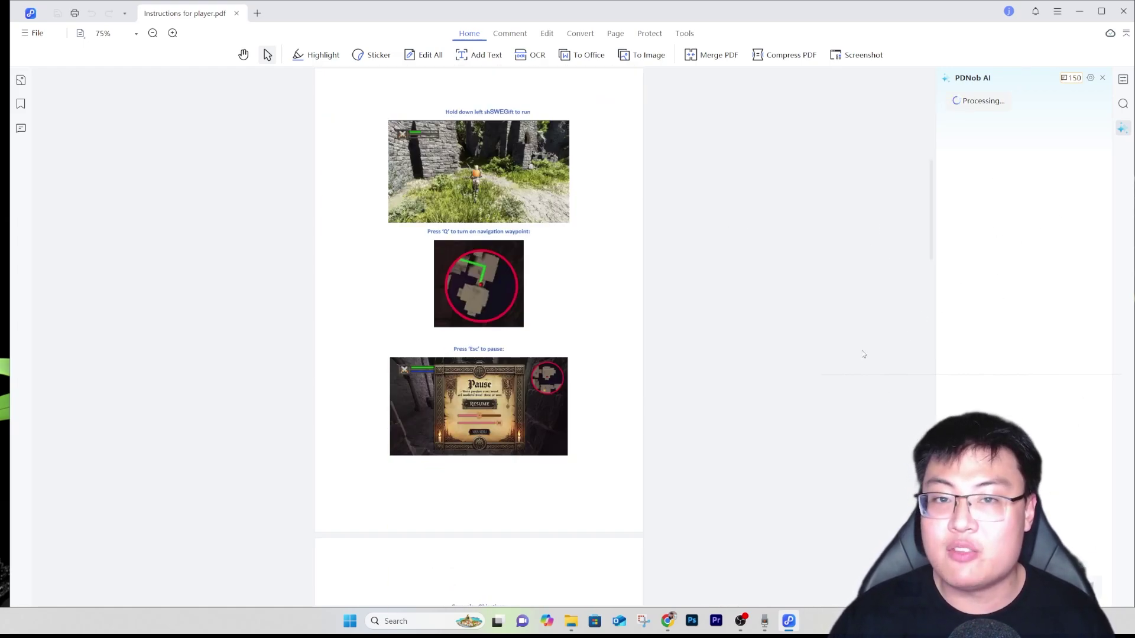
scroll(533, 317, up, 8)
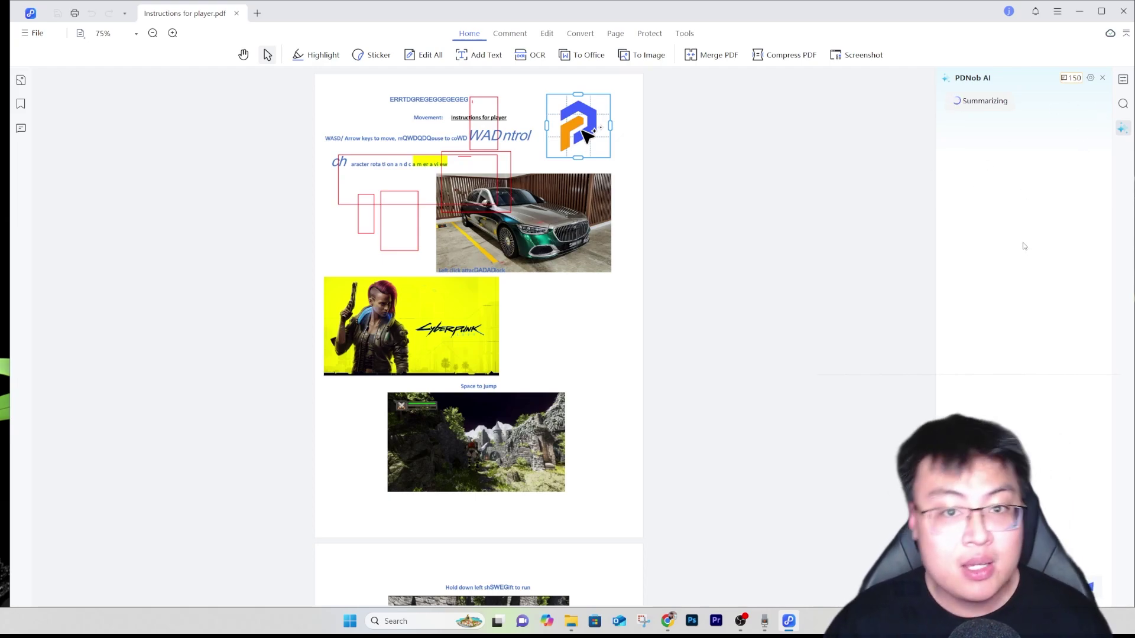
scroll(494, 292, down, 10)
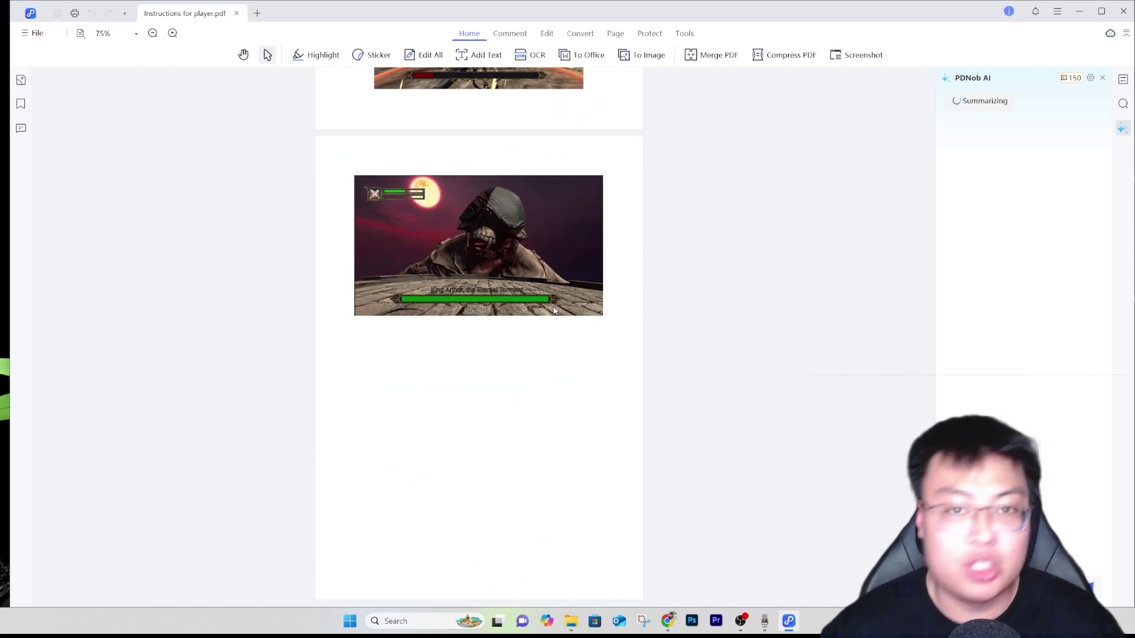
scroll(554, 310, down, 10)
scroll(582, 319, up, 10)
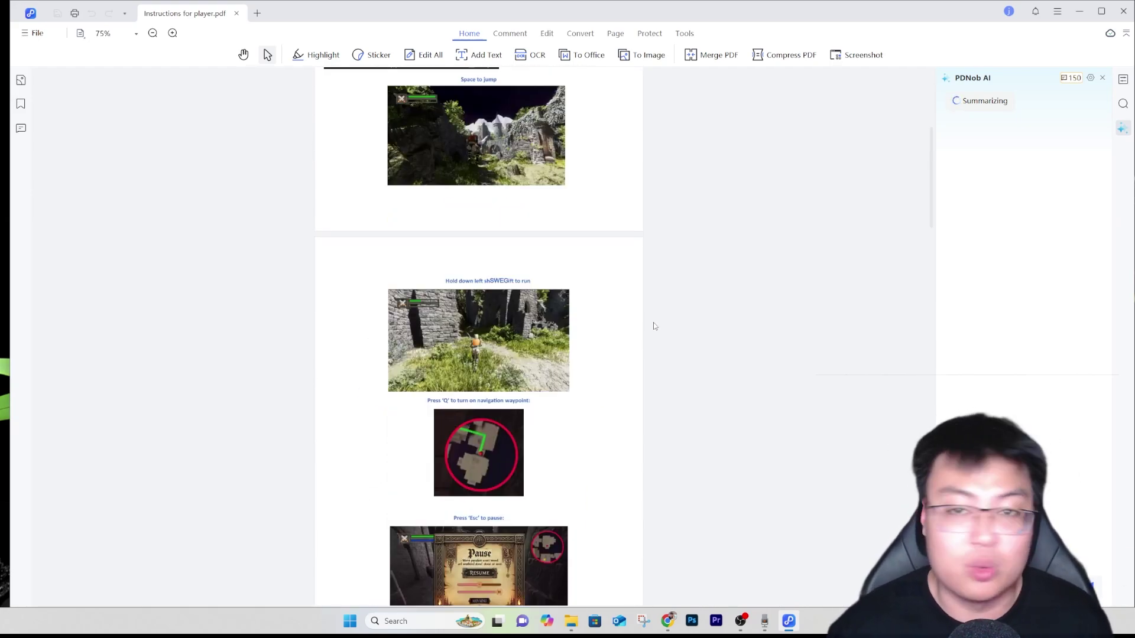
scroll(603, 319, down, 10)
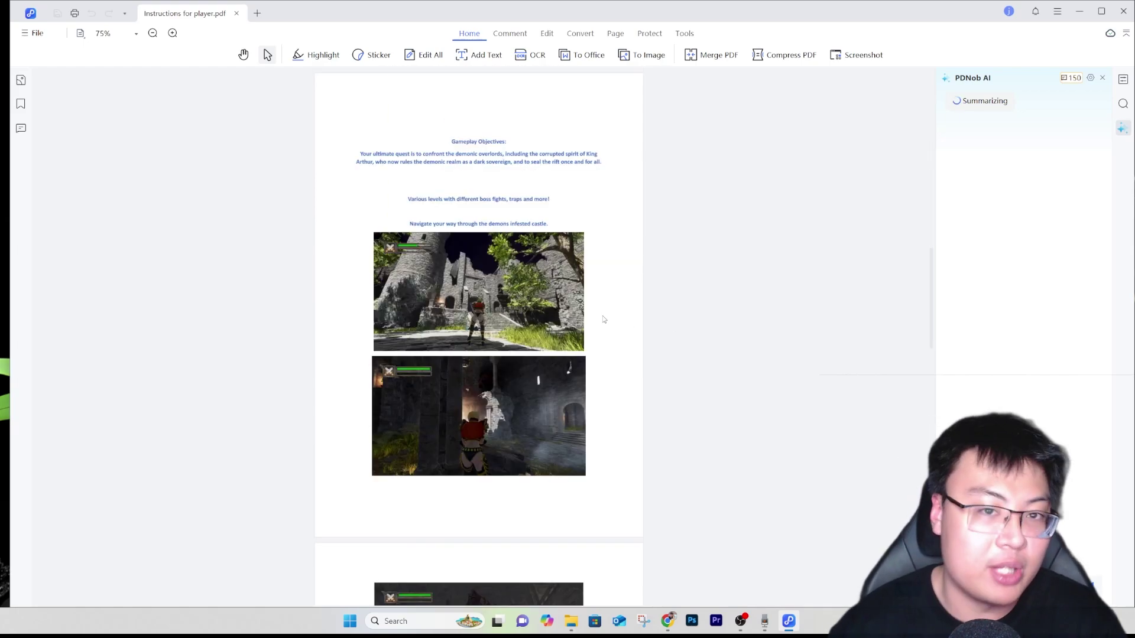
scroll(603, 319, down, 5)
scroll(603, 318, up, 3)
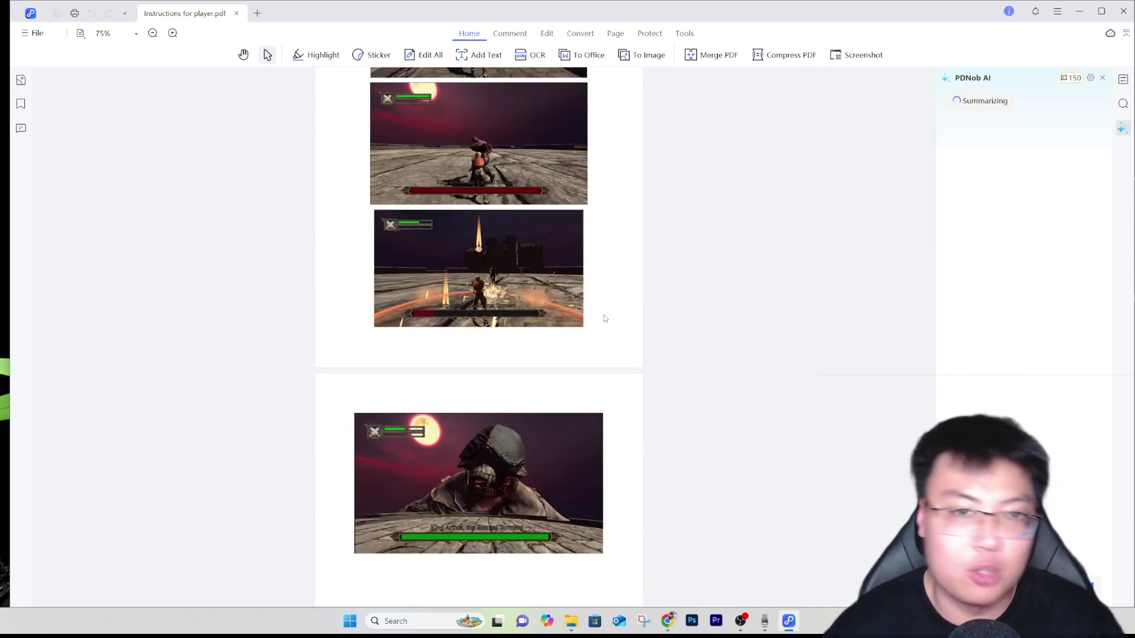
scroll(604, 314, down, 3)
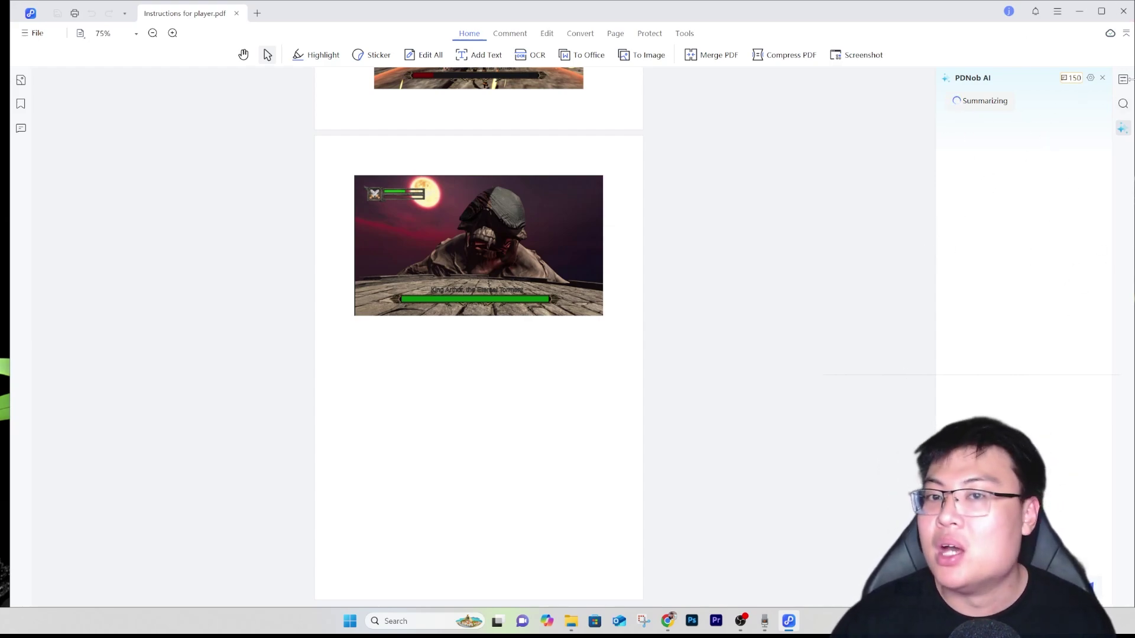
scroll(629, 219, up, 20)
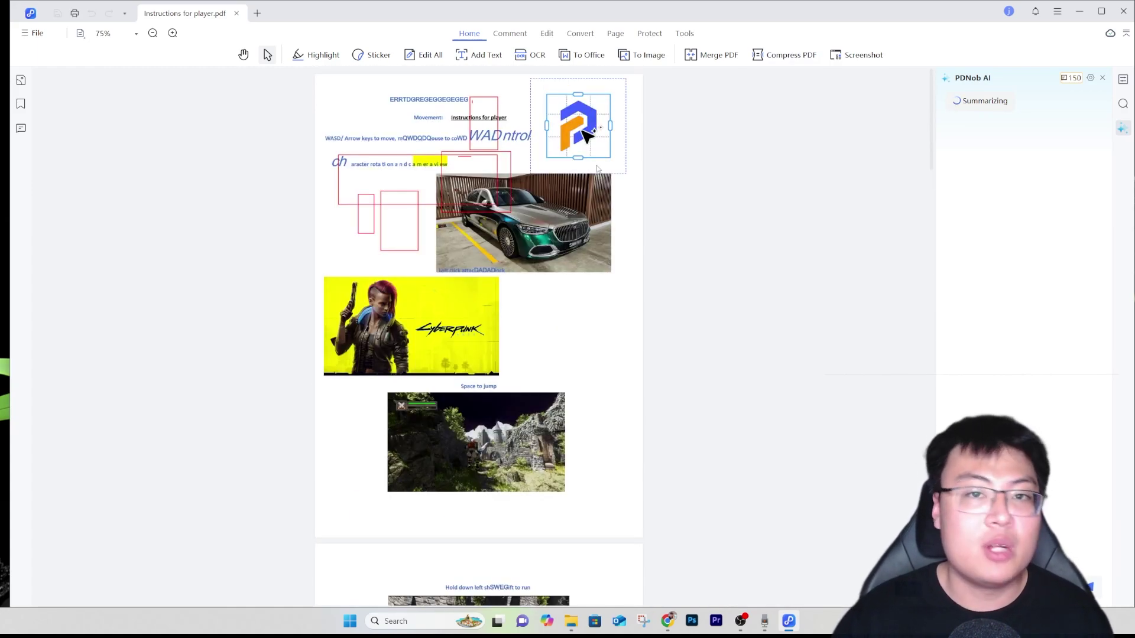
key(Escape)
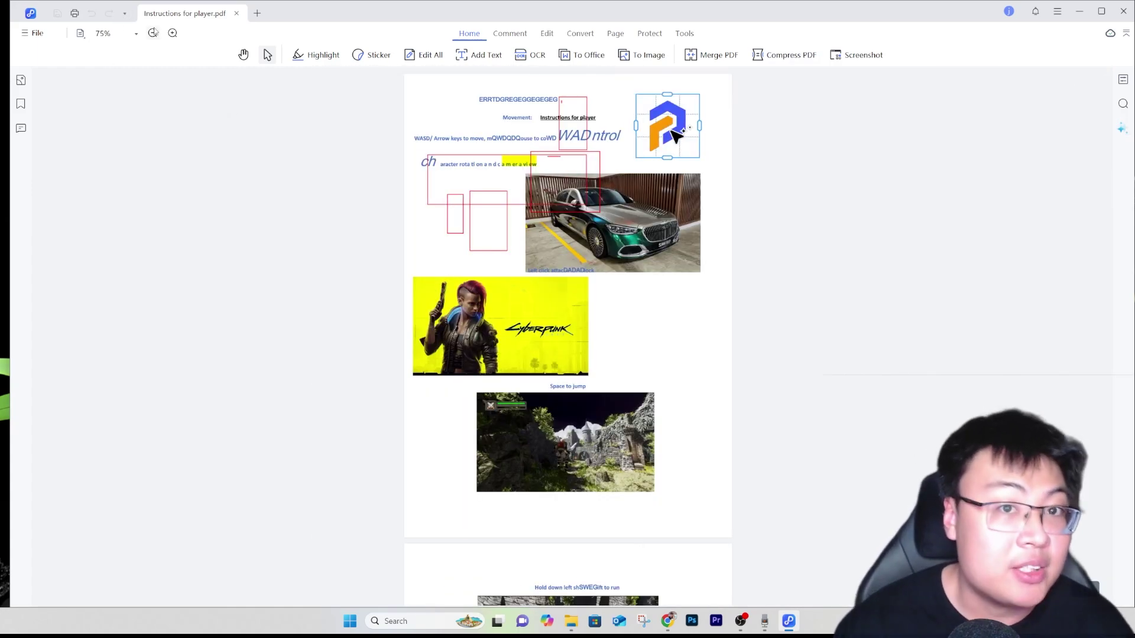
Step: Open edu-loan-disbursement-authorisation.pdf from the Desktop in a new tab
click(258, 13)
click(56, 106)
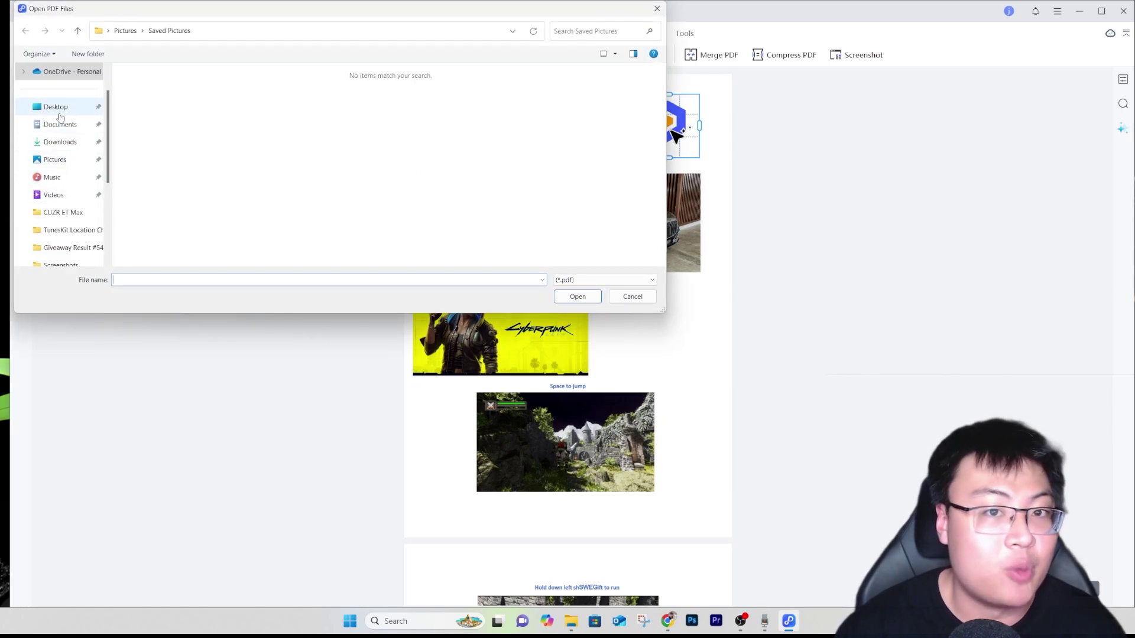
double_click(271, 185)
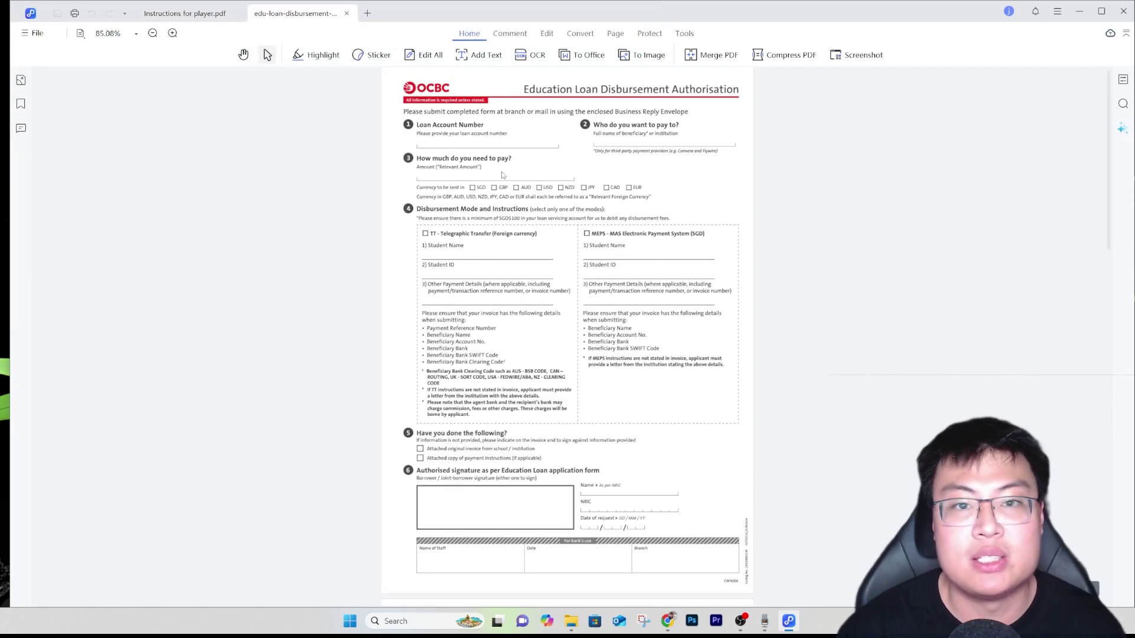
scroll(596, 231, down, 10)
scroll(566, 285, up, 10)
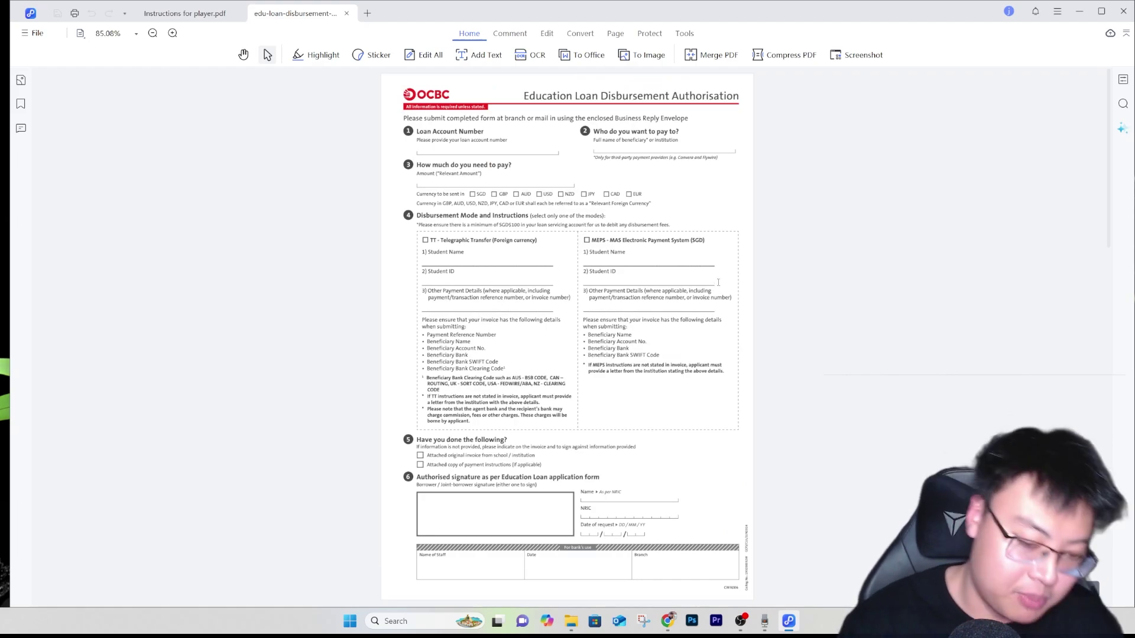
scroll(718, 282, up, 1)
scroll(536, 222, up, 1)
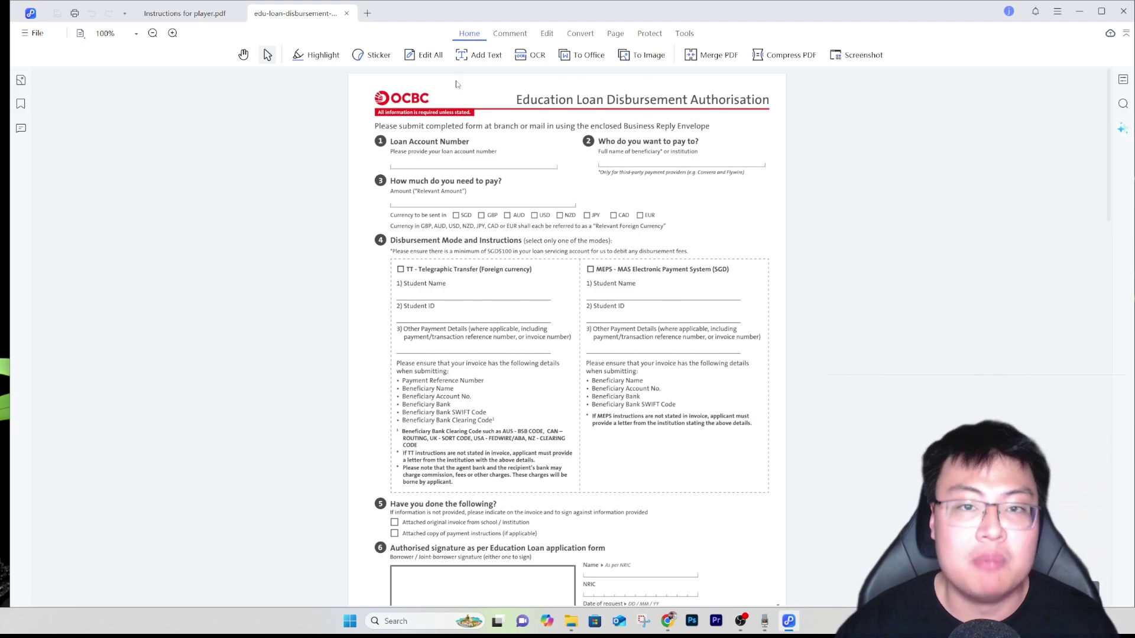
Step: In Edit mode, delete 'ed form at' from the 'Please submit completed form at branch' line
click(423, 54)
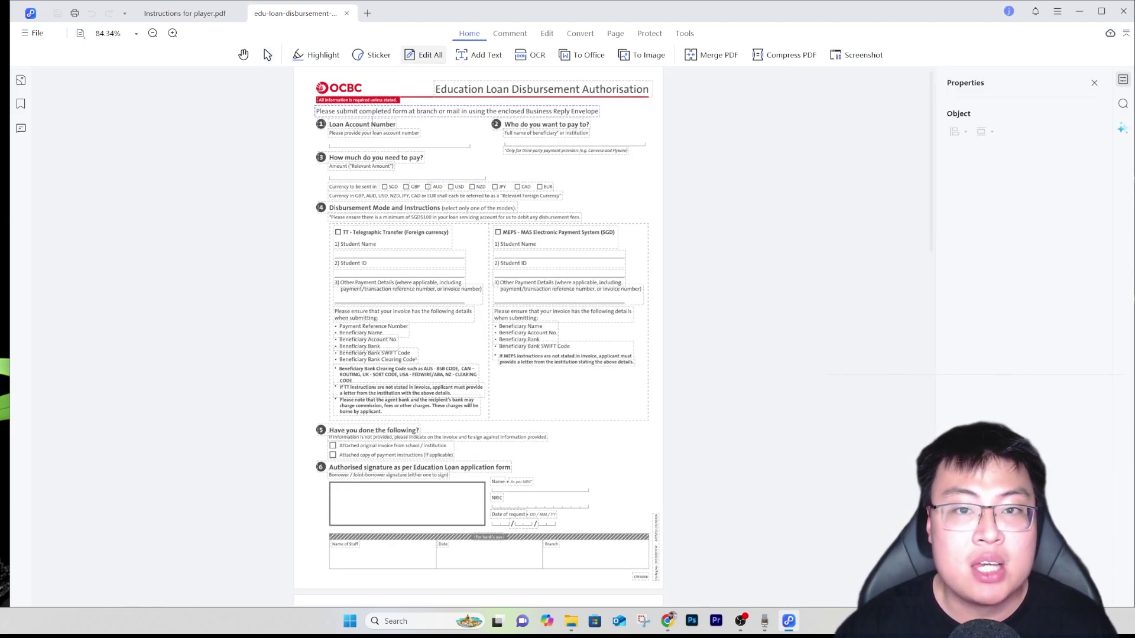
click(384, 111)
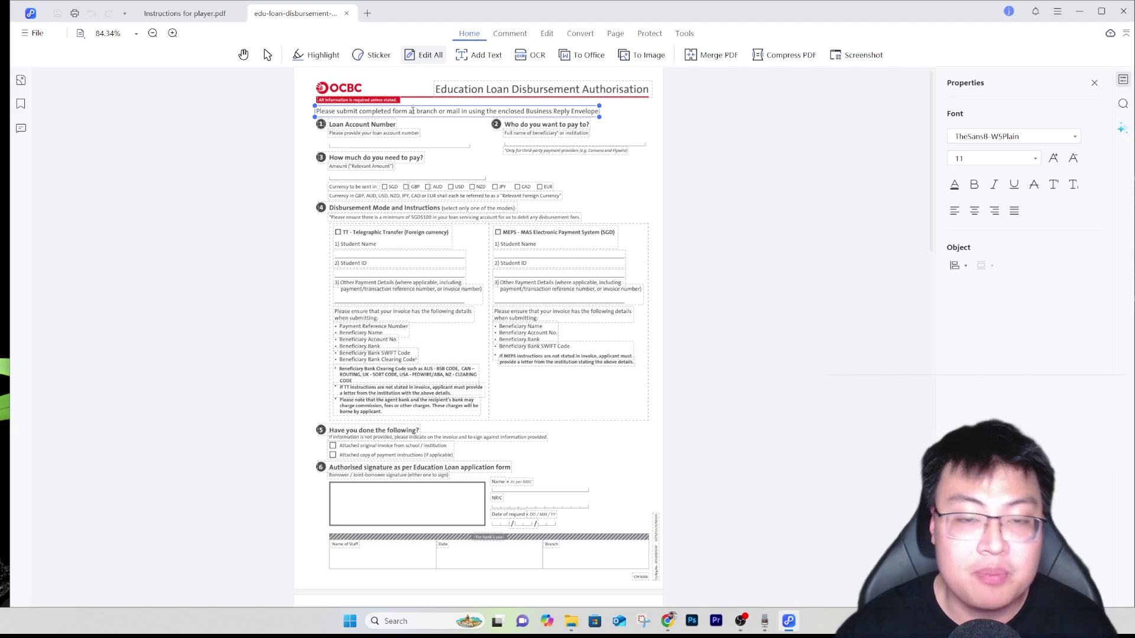
key(Delete)
key(Delete)
key(Delete)
key(Delete)
key(Delete)
key(Delete)
key(Delete)
key(Delete)
key(Delete)
key(Delete)
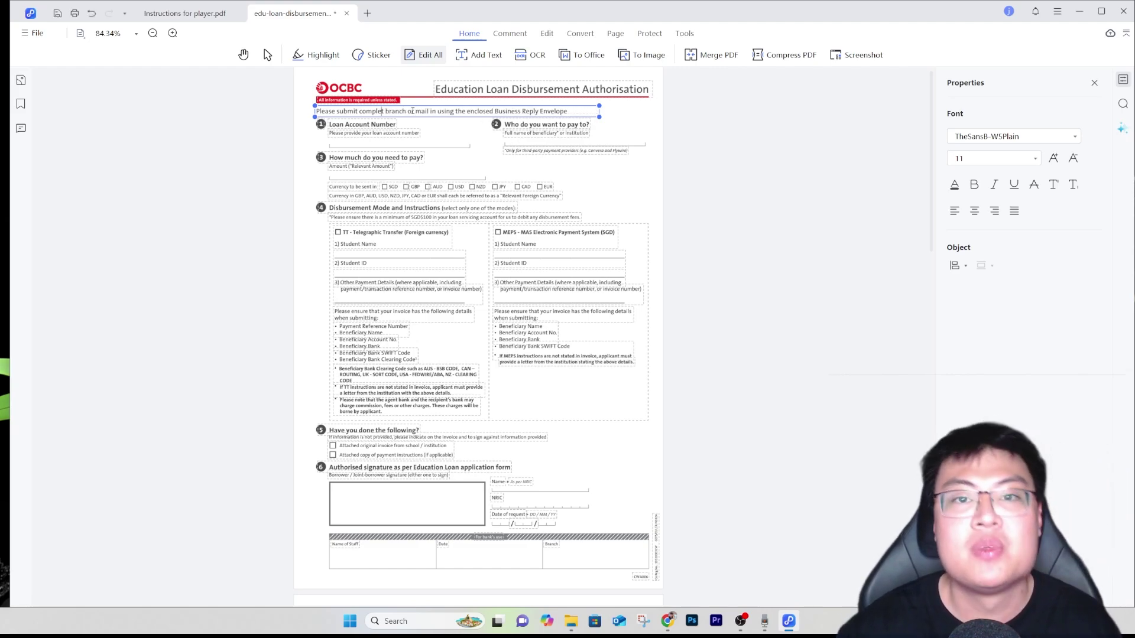
click(478, 54)
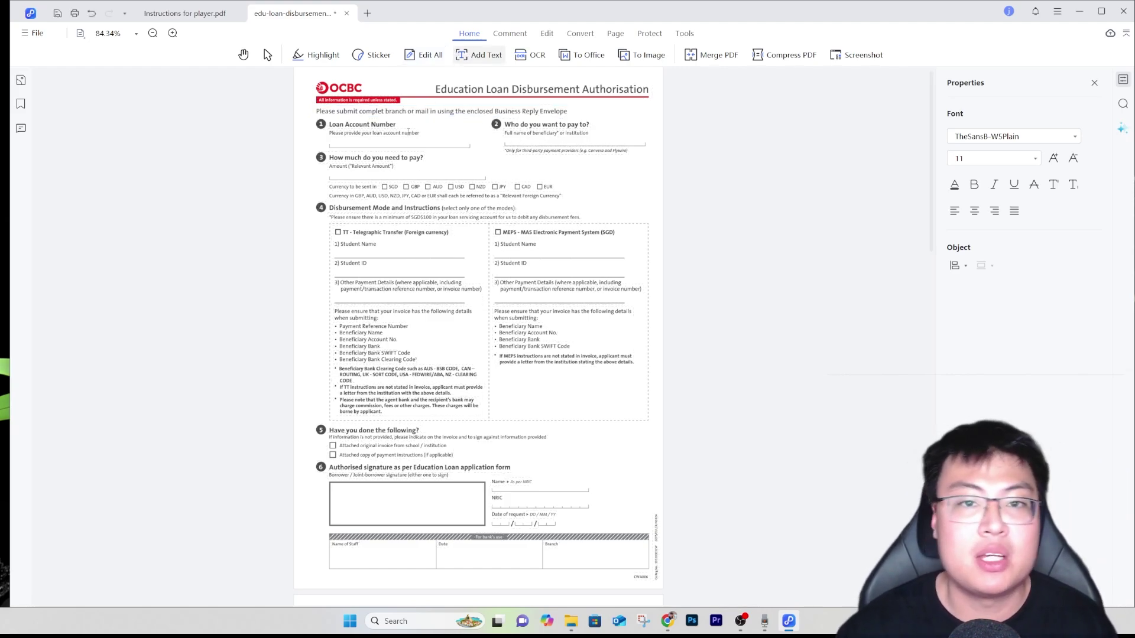
Step: Type a sample account number into a text box on the Loan Account Number line
click(344, 139)
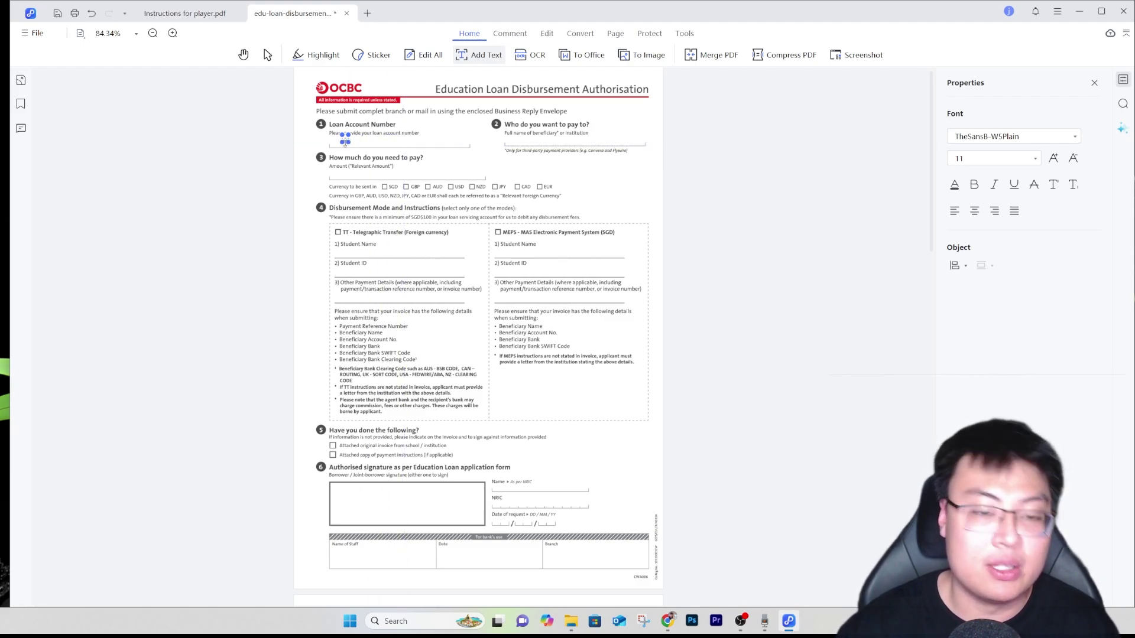
text(1234234234432432)
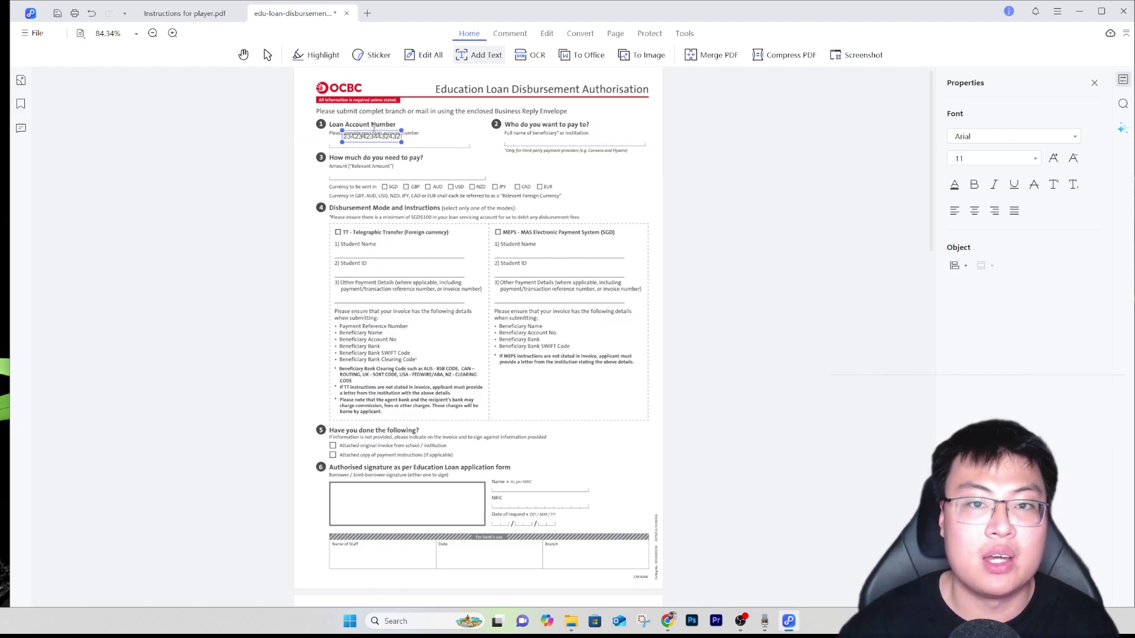
drag(389, 129, 386, 135)
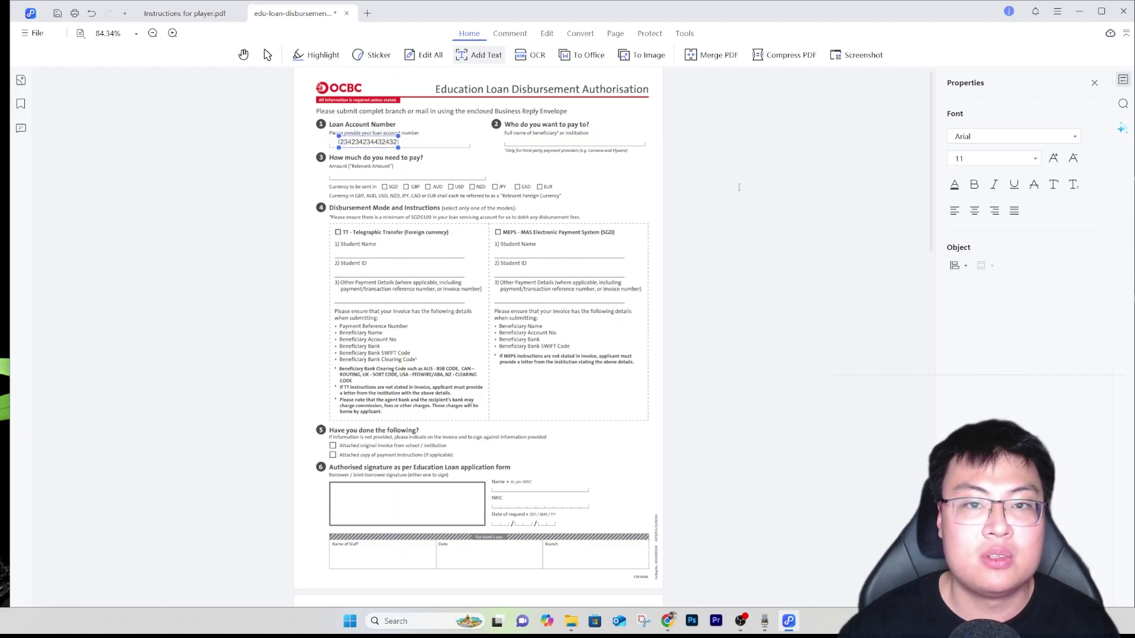
click(534, 144)
Step: Add 'FWFWFWEFWEFWFE' on the payee line and 'WFWFEWFWEFWEF' on the amount line
click(529, 141)
text(FWFWFWEFWEFWFE)
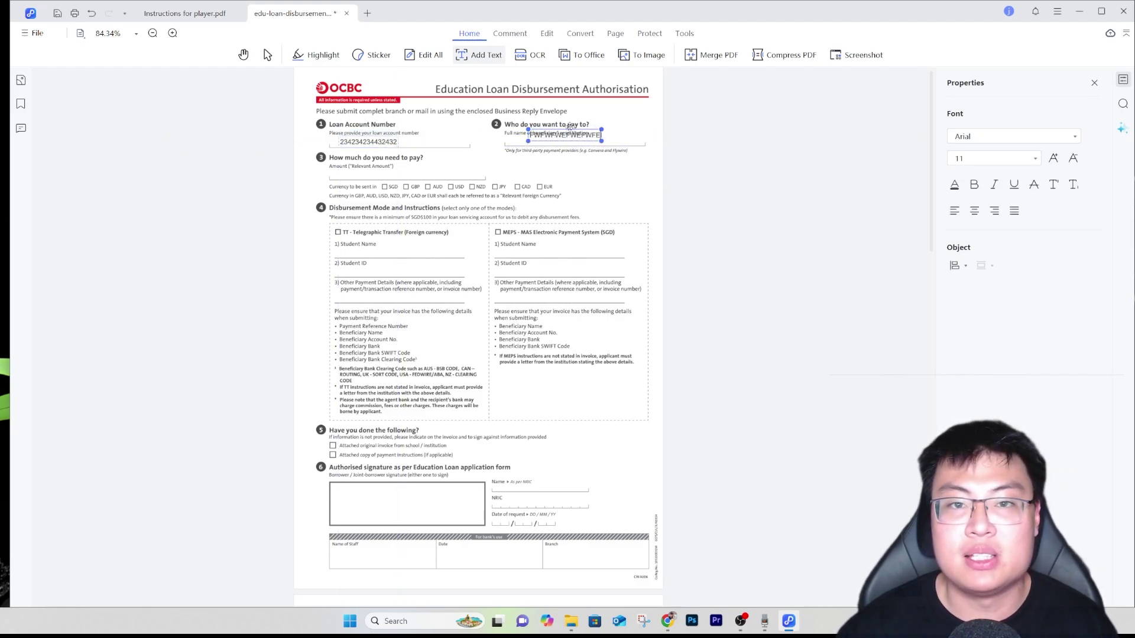
drag(570, 127, 566, 134)
click(719, 163)
click(332, 174)
text(WFWFEWFWEFWEF)
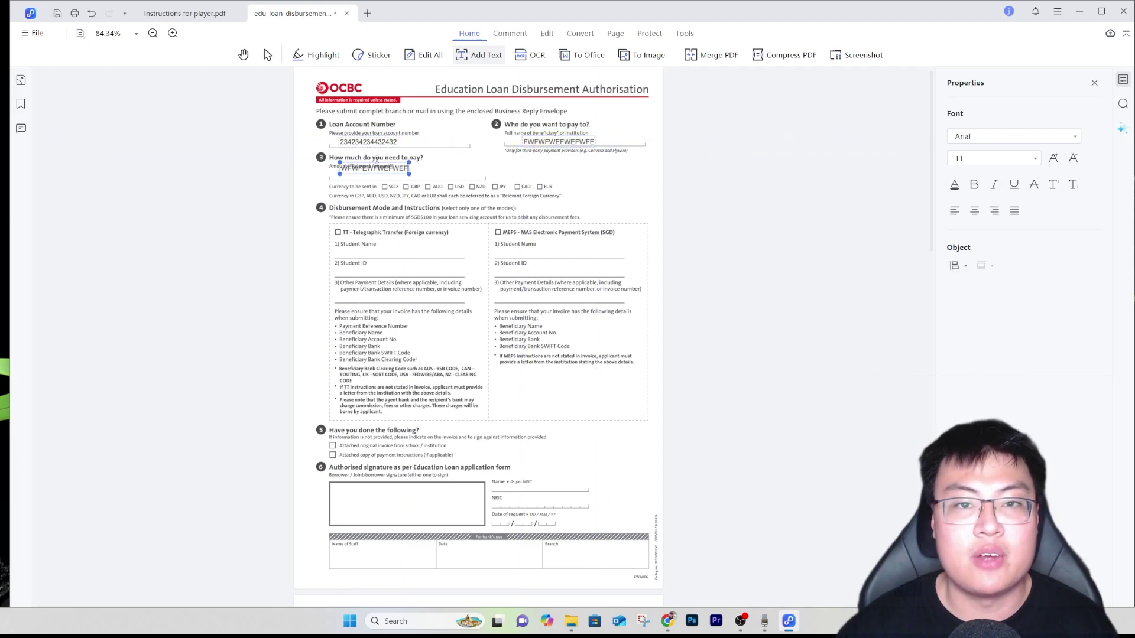
key(Escape)
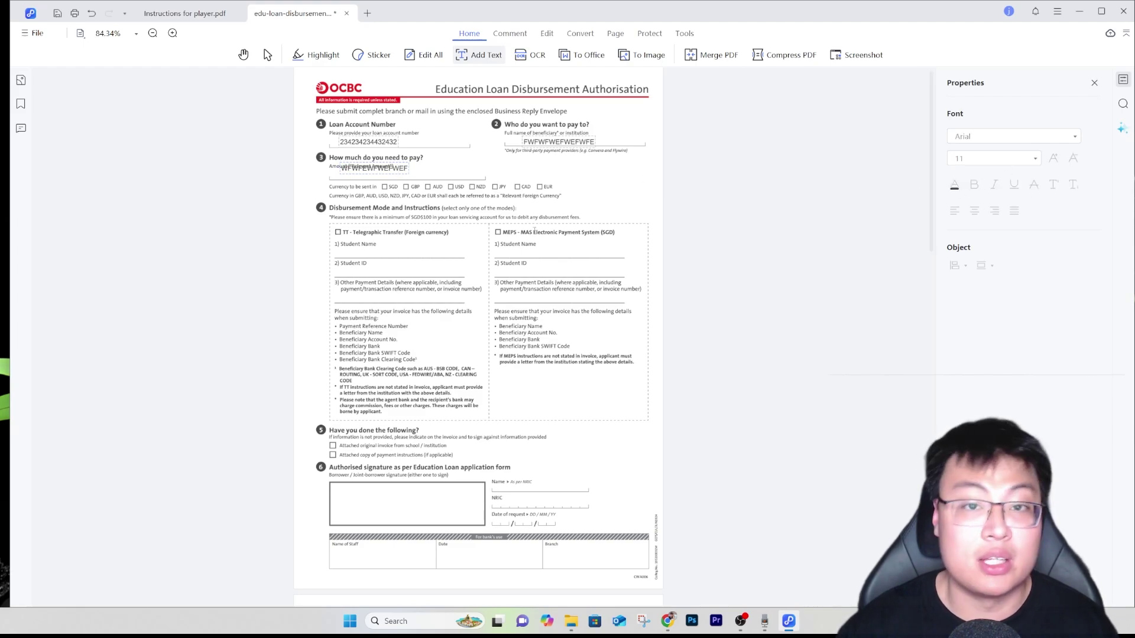
scroll(498, 274, down, 4)
Step: Scroll to Terms and Conditions, turn on Edit All and zoom to 150%
scroll(498, 273, down, 7)
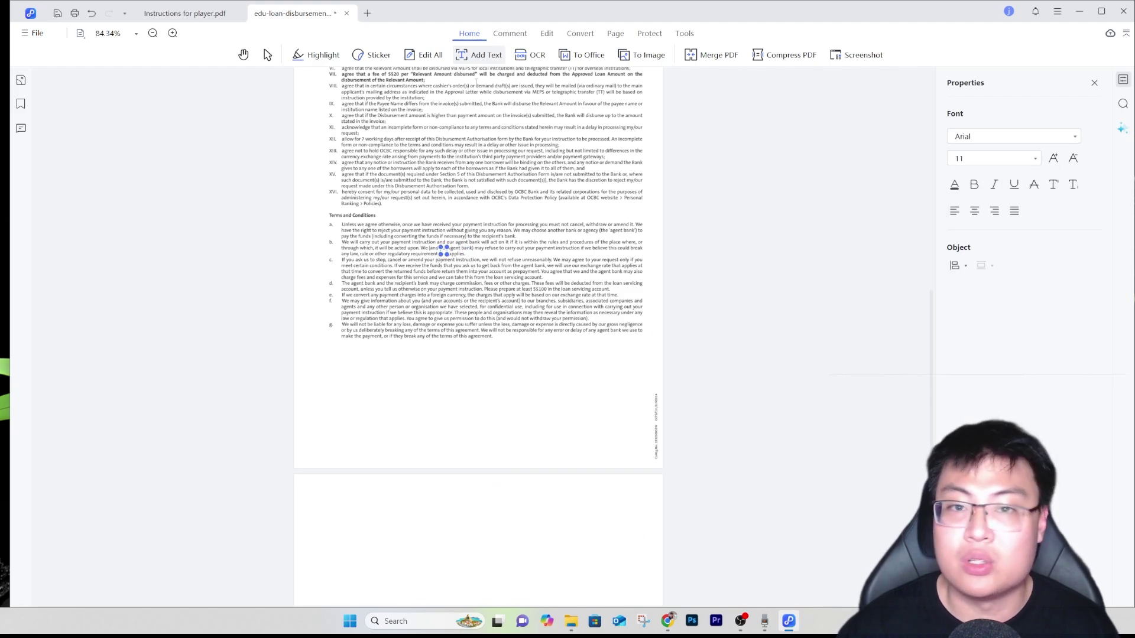
mouse_move(430, 57)
click(436, 78)
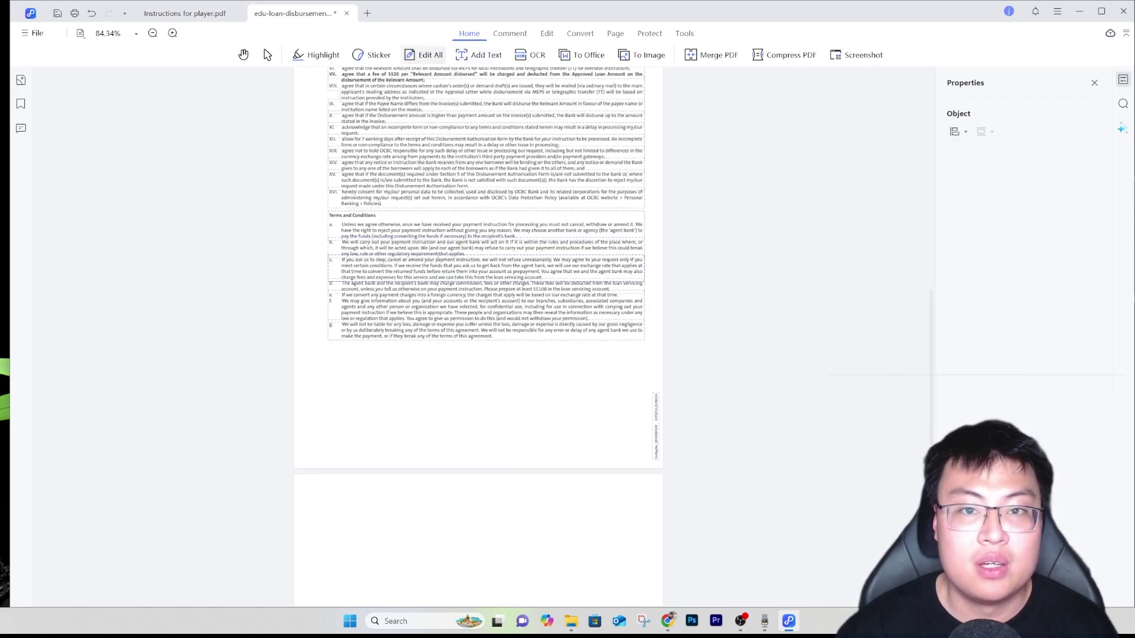
click(424, 249)
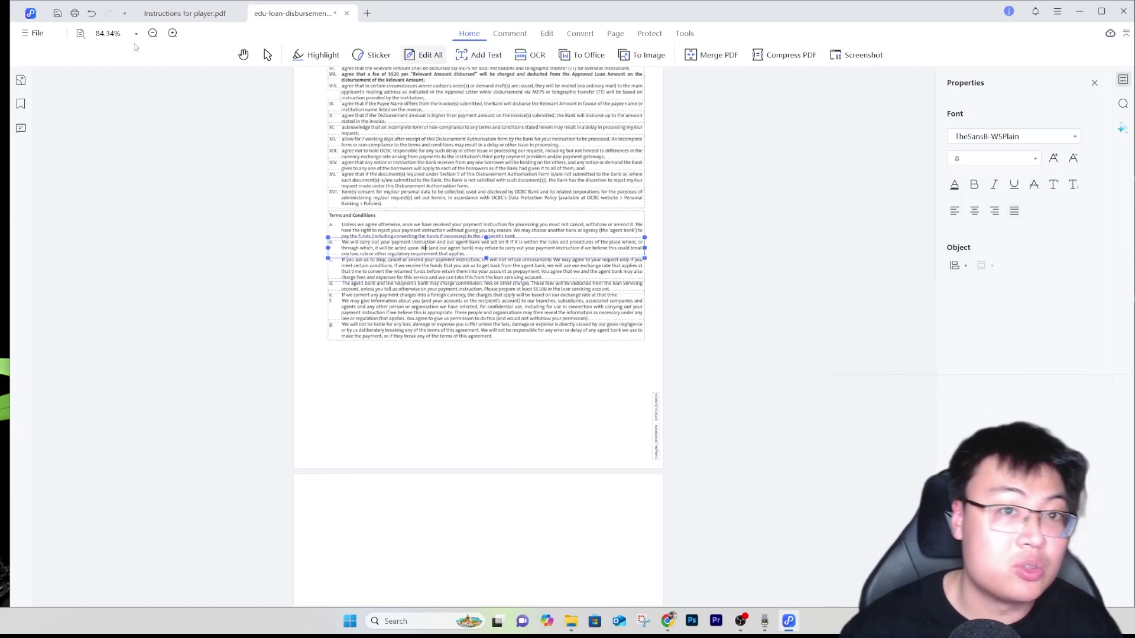
click(173, 33)
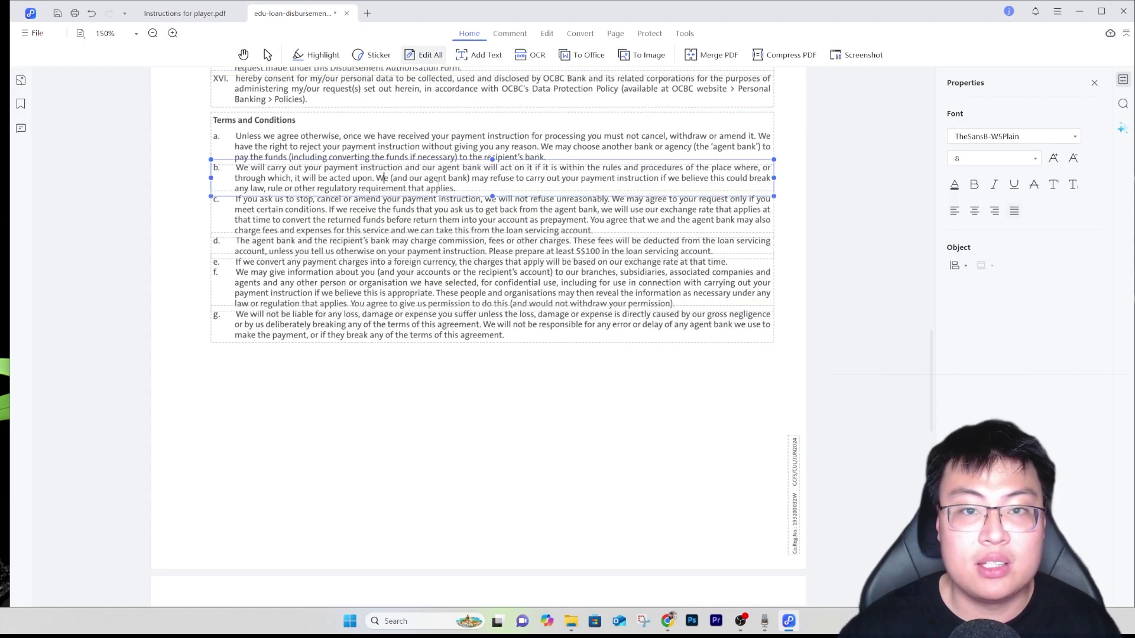
Step: Insert 'SCAACAC', 'ZCCxsdc', 'ssdvsdcvscvs' and 'vsdvsdvsdv' into terms paragraphs b, c, f and g
click(433, 178)
text(SCAACAC)
click(432, 220)
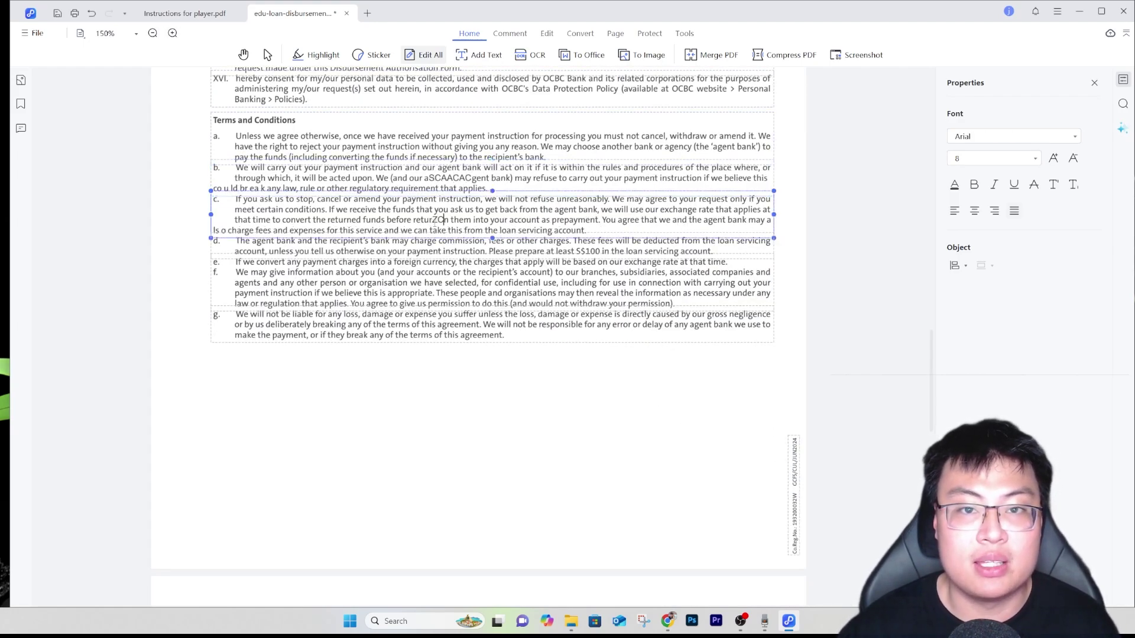
text(ZCCxsdc)
click(482, 283)
text(ssdvsdcvscvs)
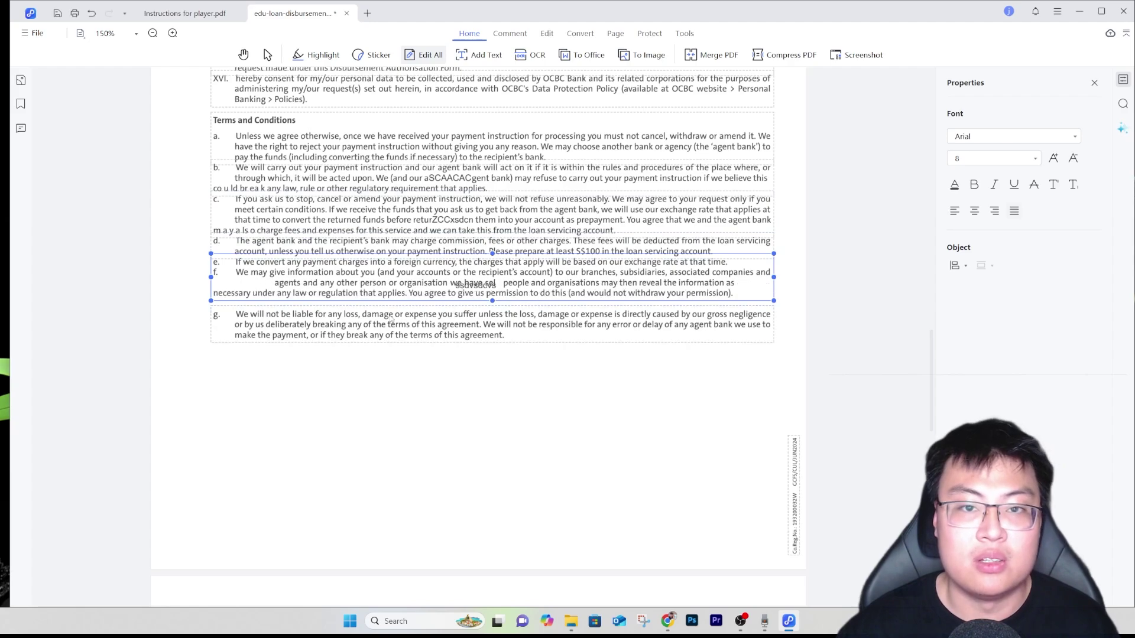
click(385, 315)
text(vsdvsdvsdv)
Step: Add more random letters such as 'svsdv' and 'sdv' throughout paragraphs a, b, c, d, f and g
click(400, 273)
text(svsdvsdvsdv)
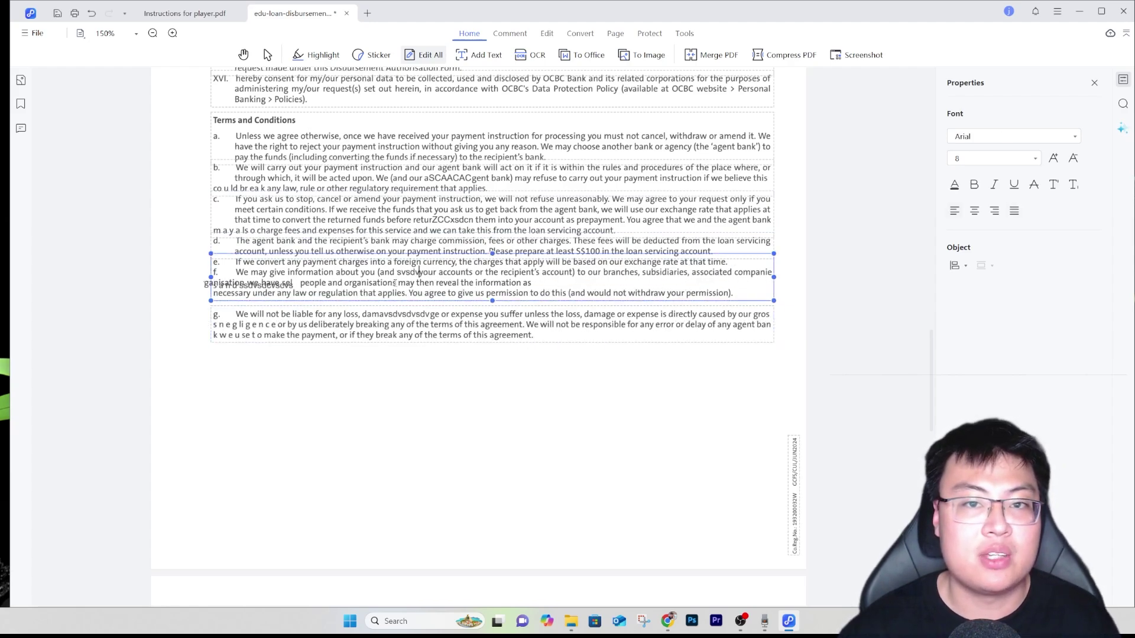
click(421, 221)
text(vsdvsdv)
click(433, 168)
text(sdvsv)
click(433, 146)
text(svsdv)
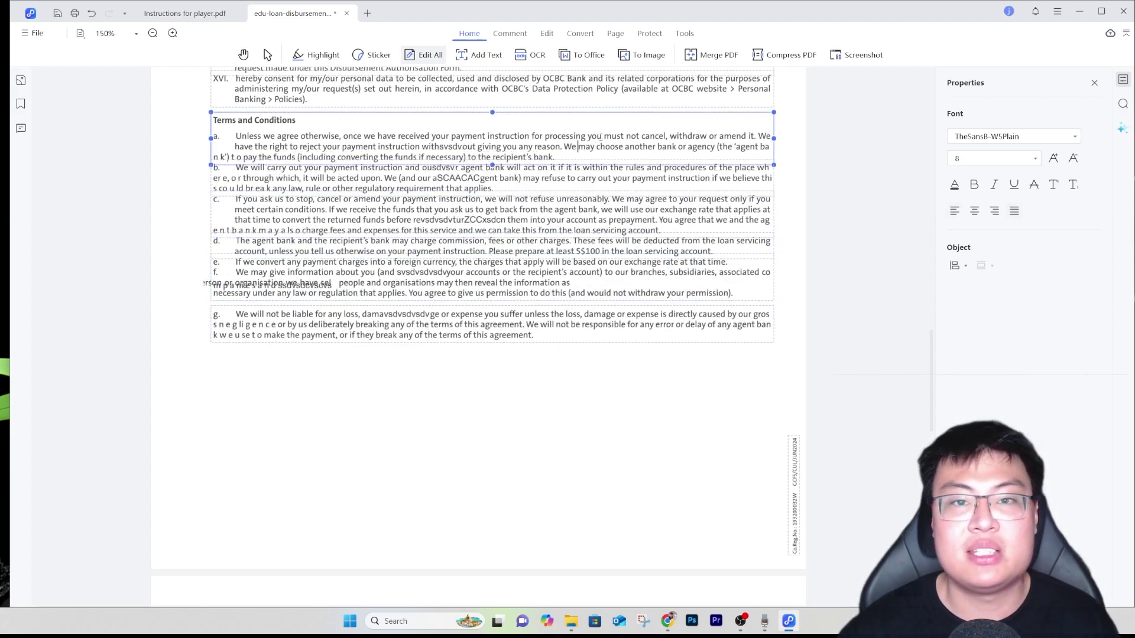
click(561, 146)
text(sdv)
click(617, 136)
text(vs)
click(687, 199)
text(dv)
click(706, 293)
text(svsdv)
click(535, 335)
text(sdv)
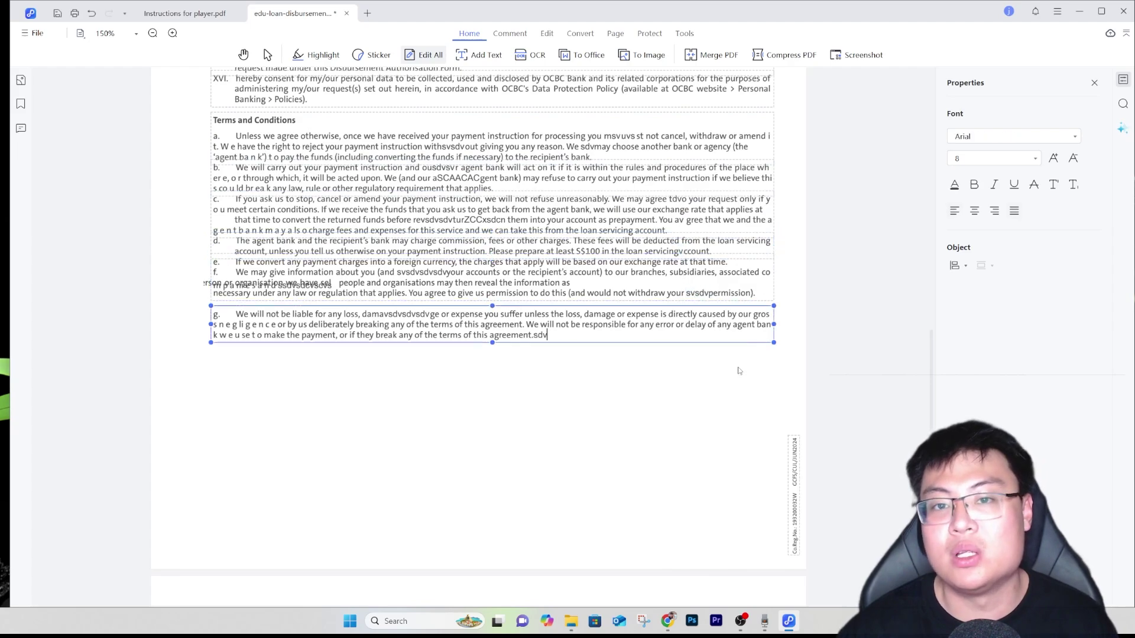
Step: Type 'dvs' into the vertical registration text and 'dvsdvsdvsd' into the envelope's permit number
click(793, 496)
text(dvs)
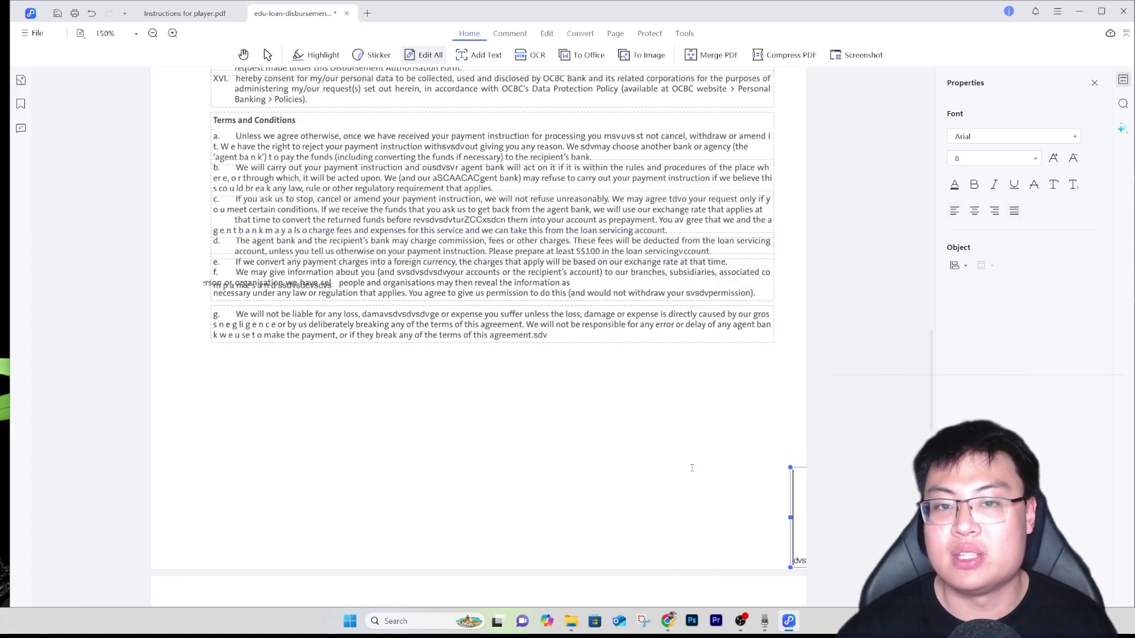
scroll(734, 423, down, 10)
scroll(547, 365, up, 4)
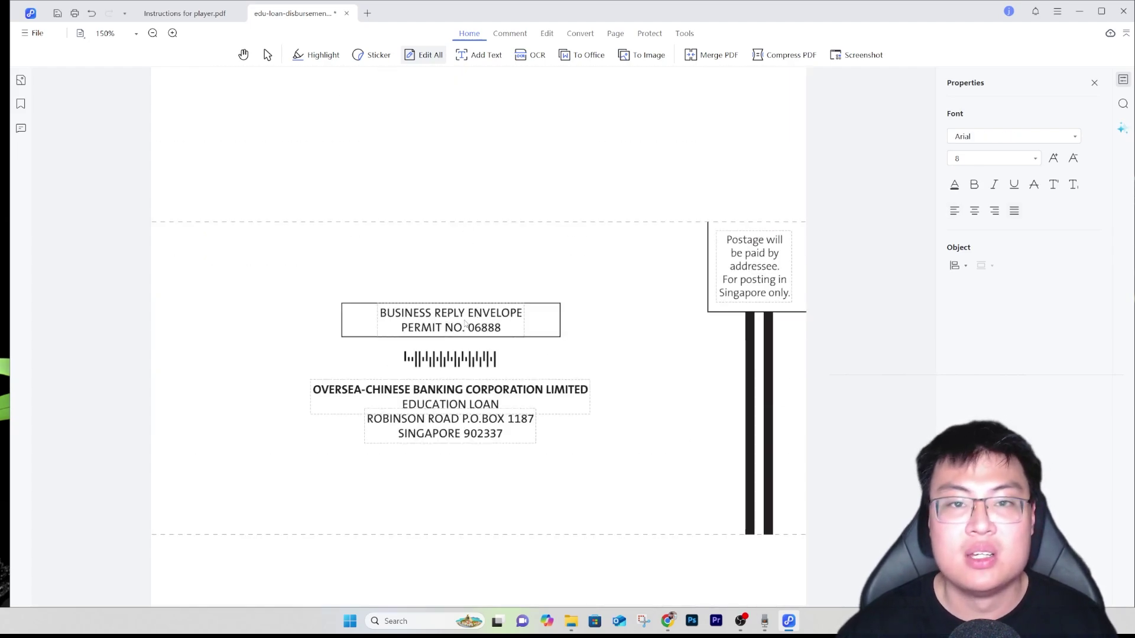
click(455, 322)
text(dvsdvsdvsd)
scroll(552, 271, up, 10)
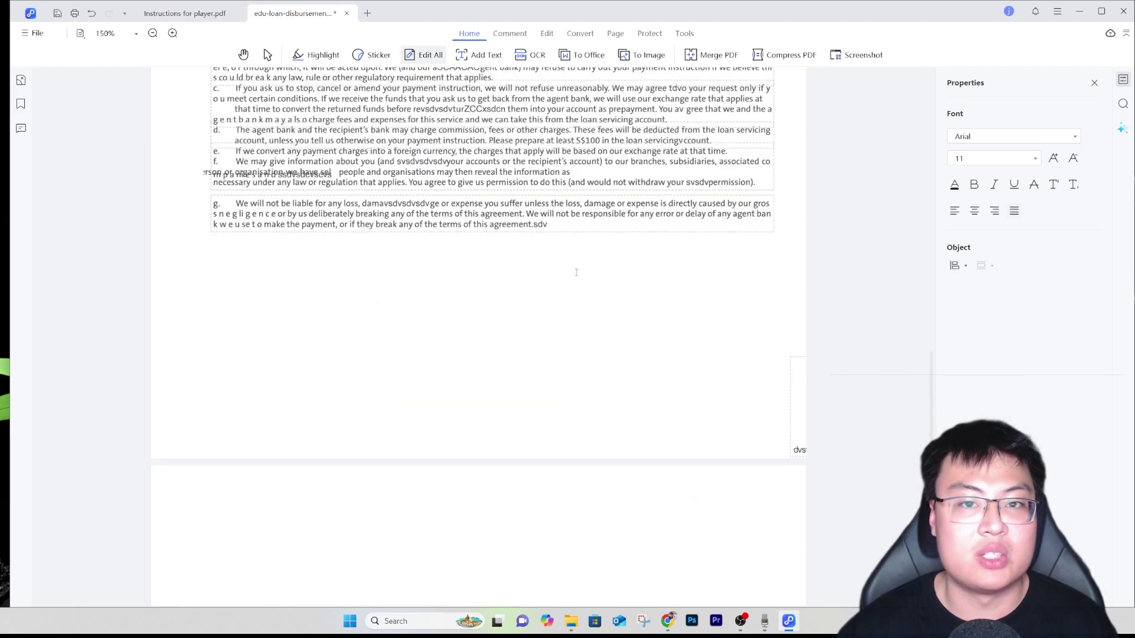
scroll(525, 252, up, 5)
click(426, 261)
text(sdvsdvsdvsvs number, or)
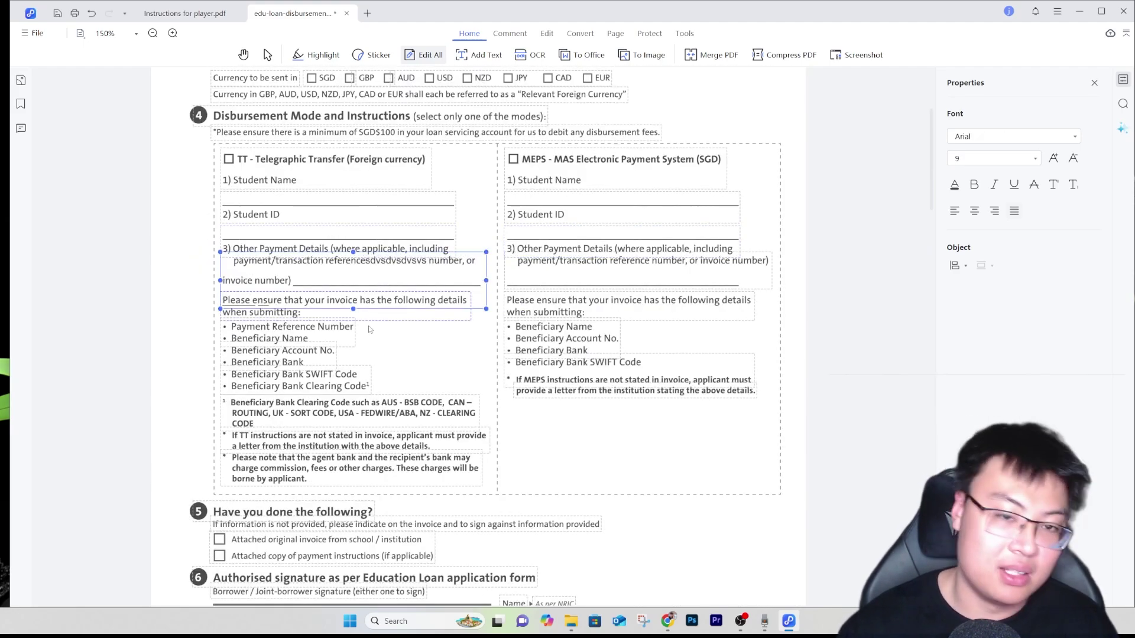
click(331, 329)
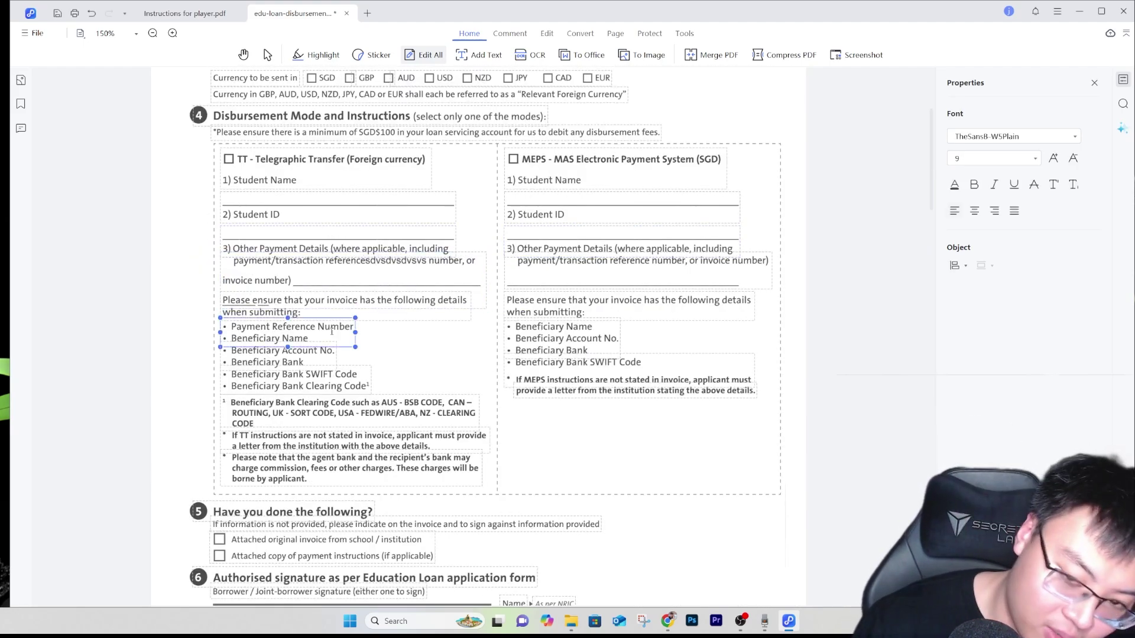
key(Delete)
click(313, 354)
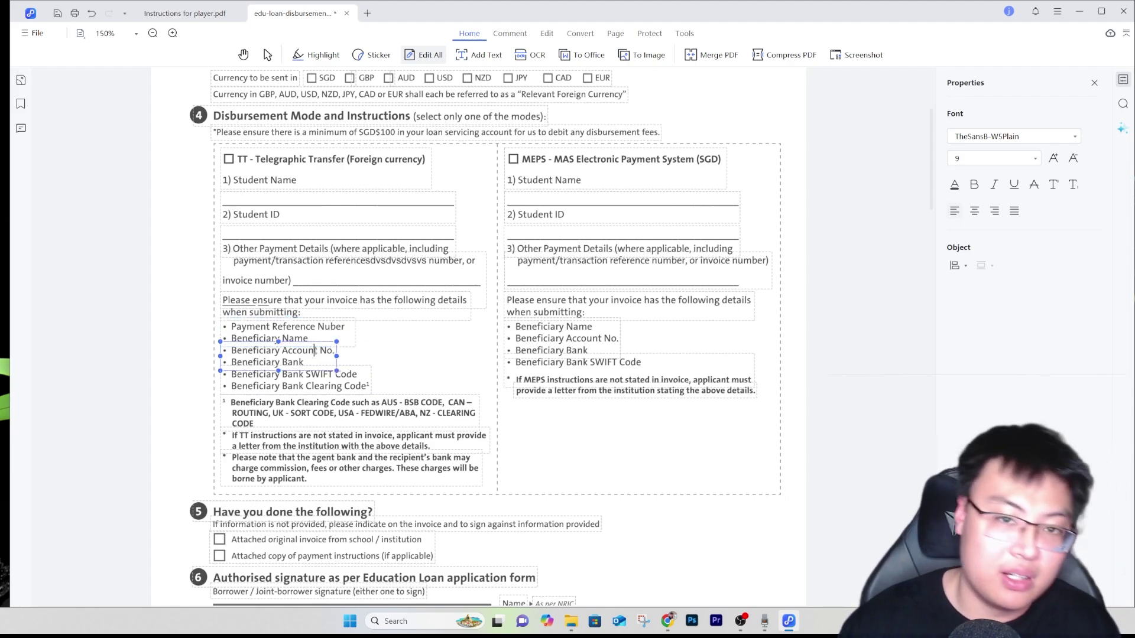
key(Delete)
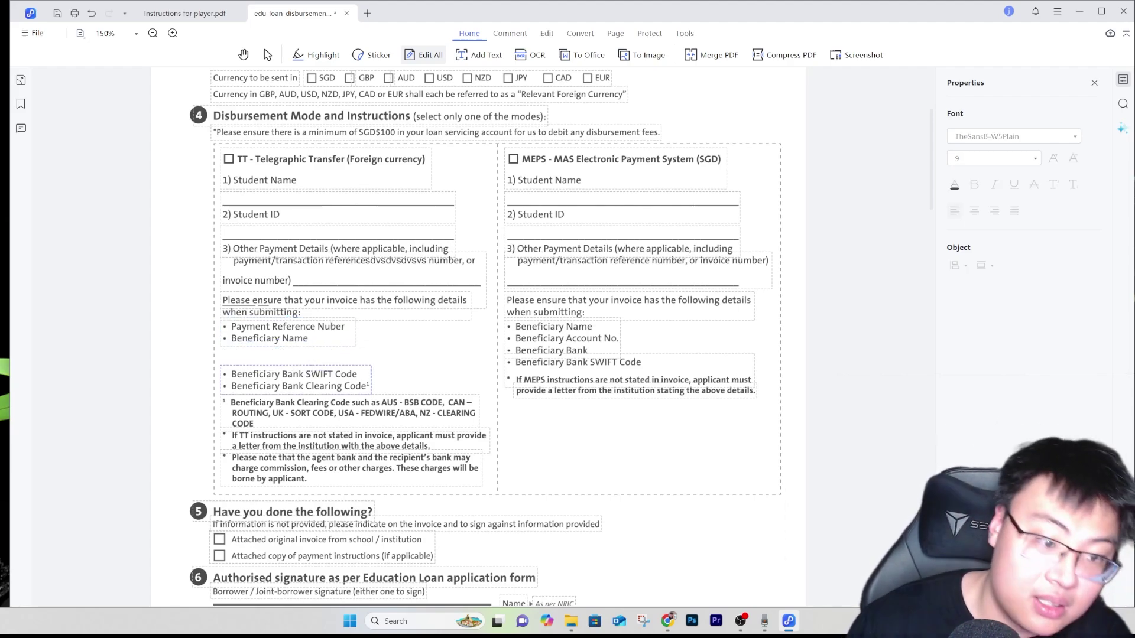
click(313, 375)
key(Delete)
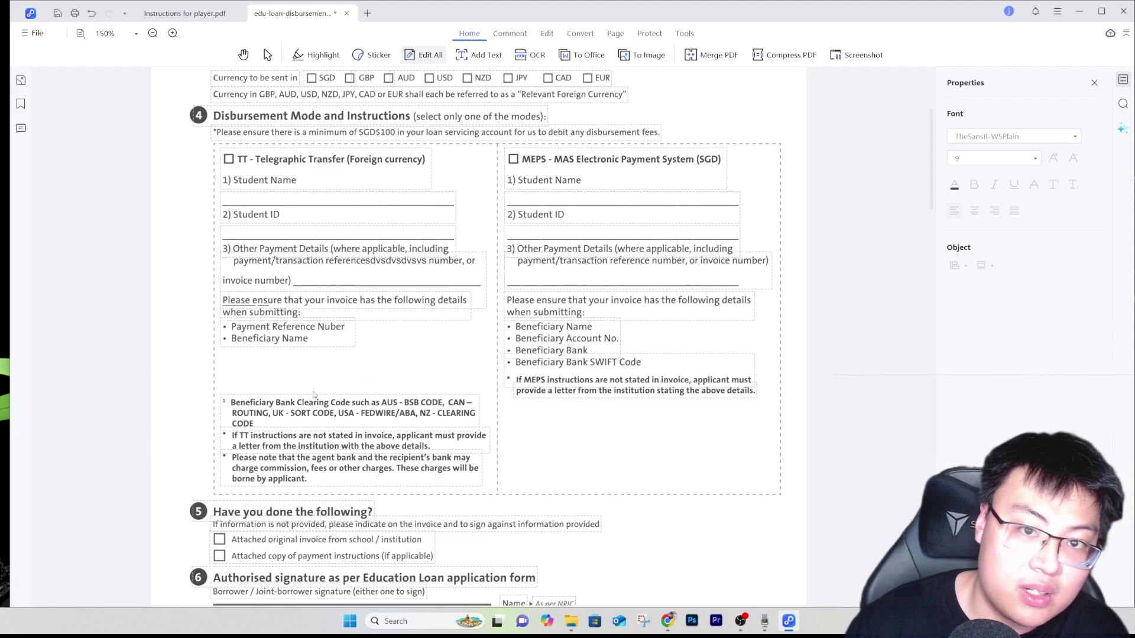
click(313, 393)
key(Delete)
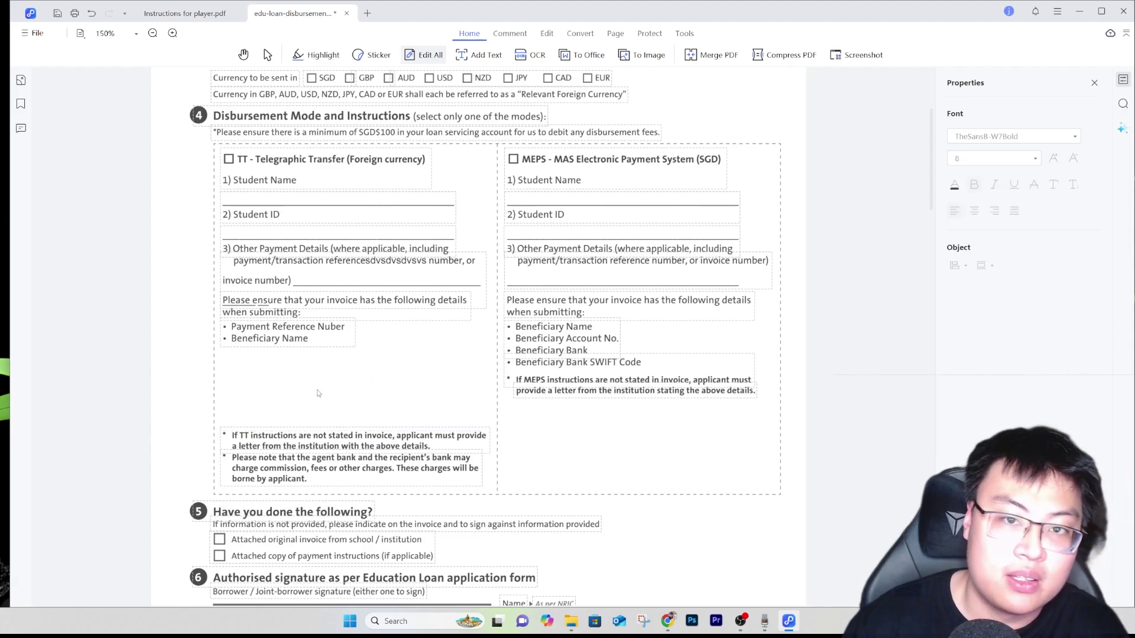
scroll(537, 271, up, 5)
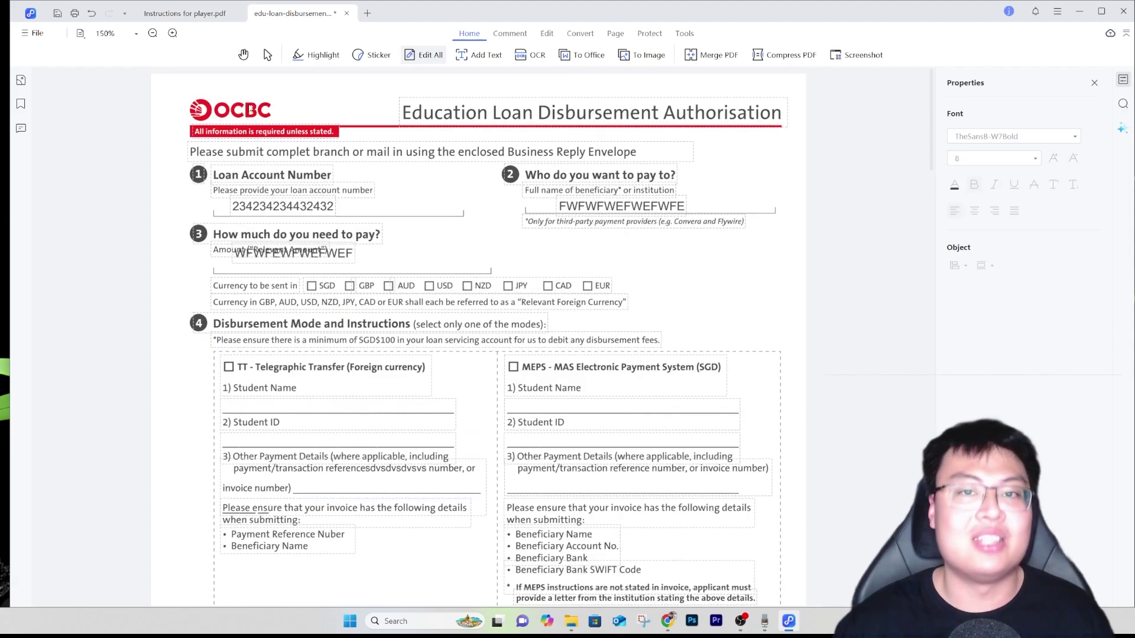
click(626, 206)
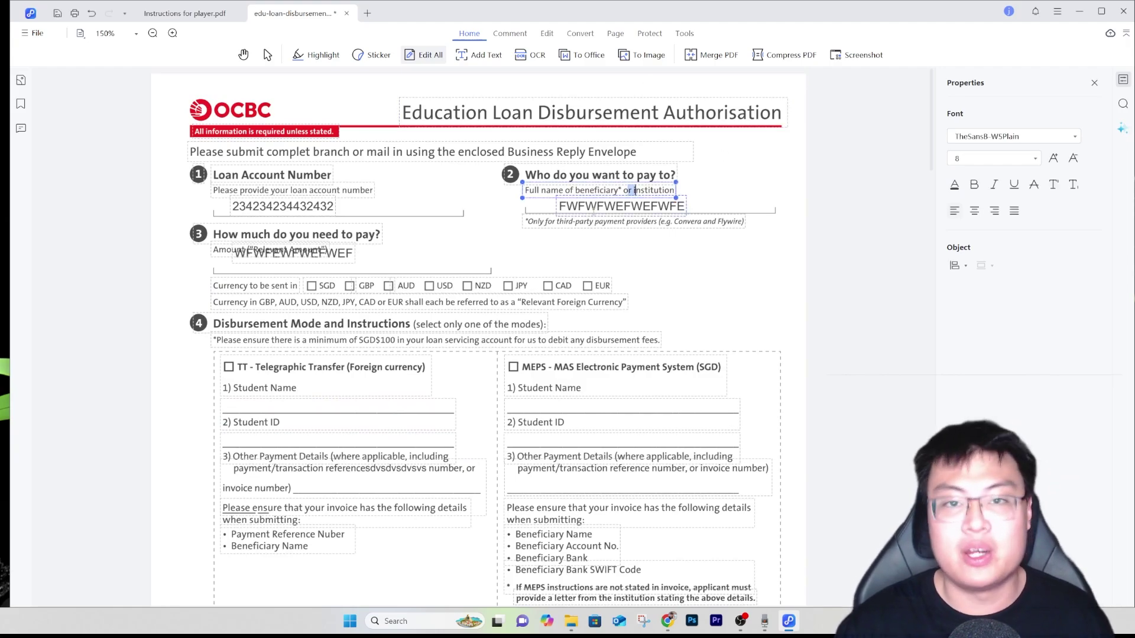
scroll(595, 208, down, 20)
scroll(595, 208, up, 20)
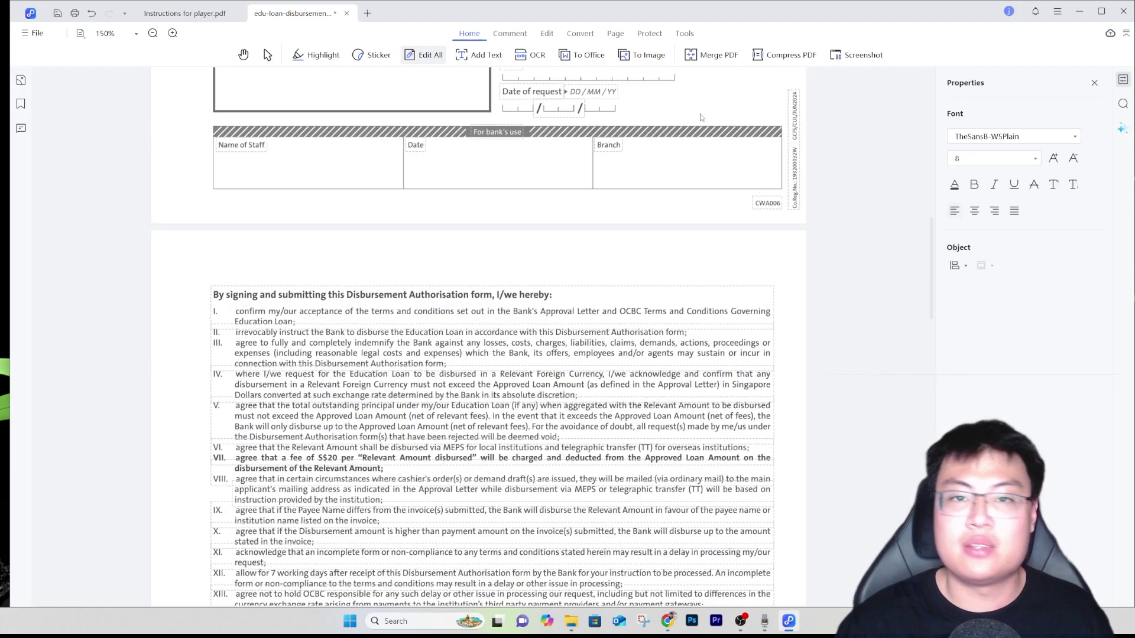
scroll(615, 177, down, 8)
scroll(615, 177, up, 7)
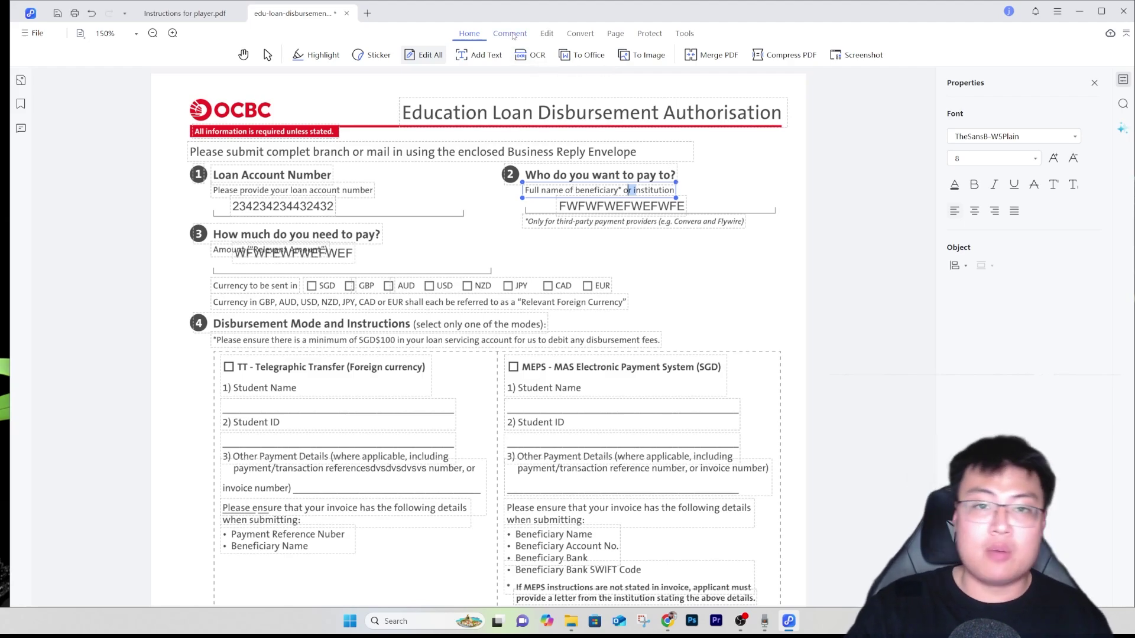
Step: Start converting the loan form to Word, saving the form's changes first
click(582, 55)
click(585, 73)
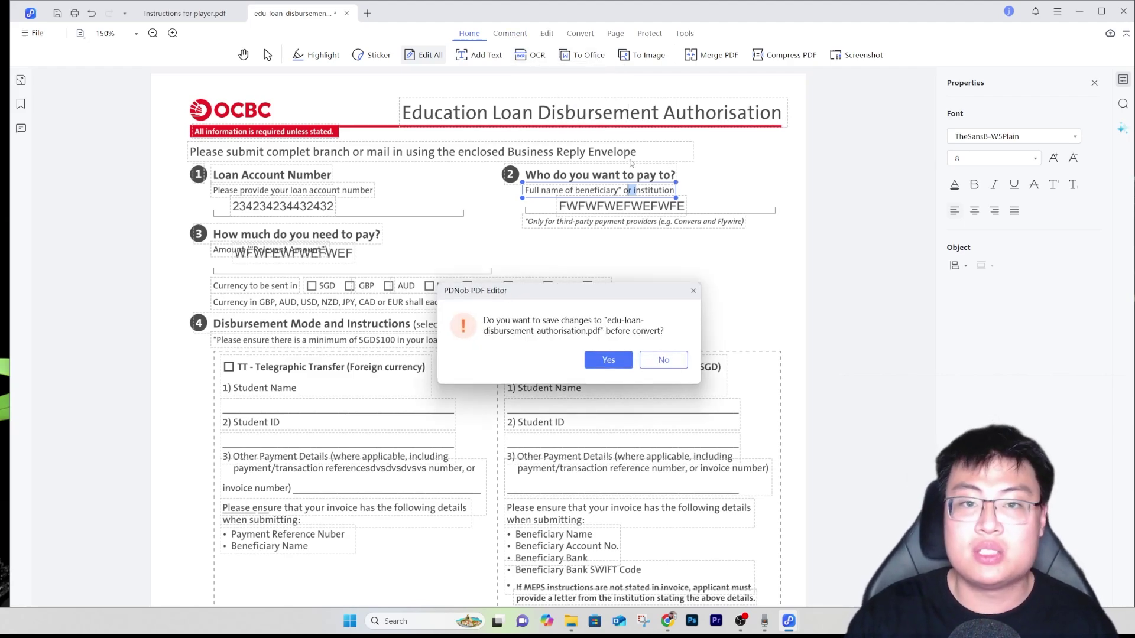
click(608, 359)
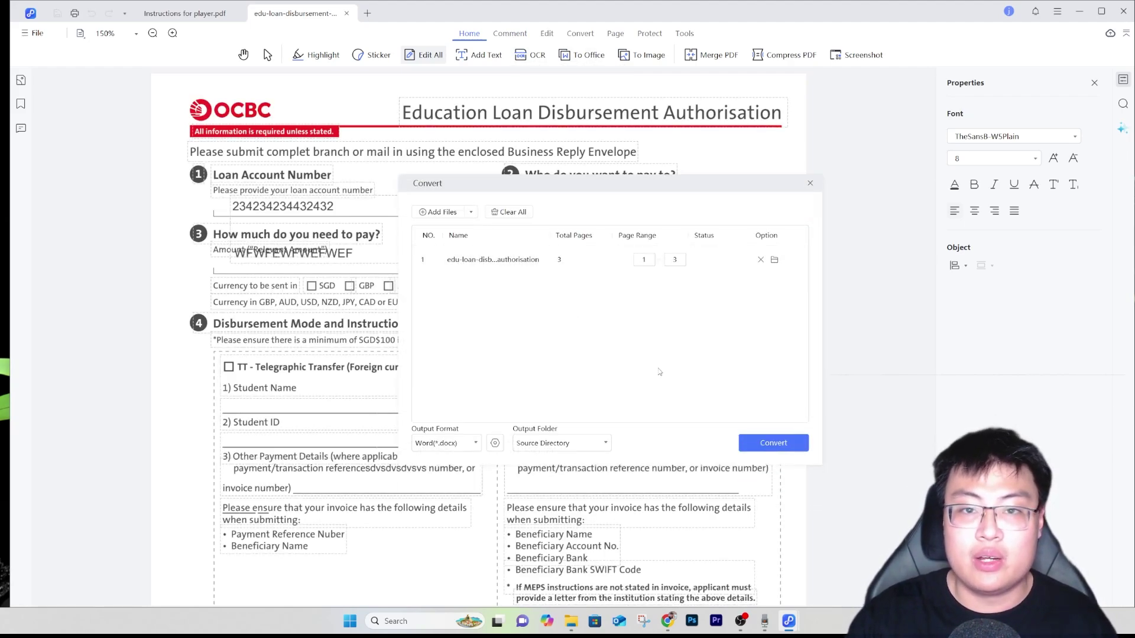
Step: Set the output folder to the Desktop and convert to edu-loan-disbursement-authorisation.docx
click(566, 449)
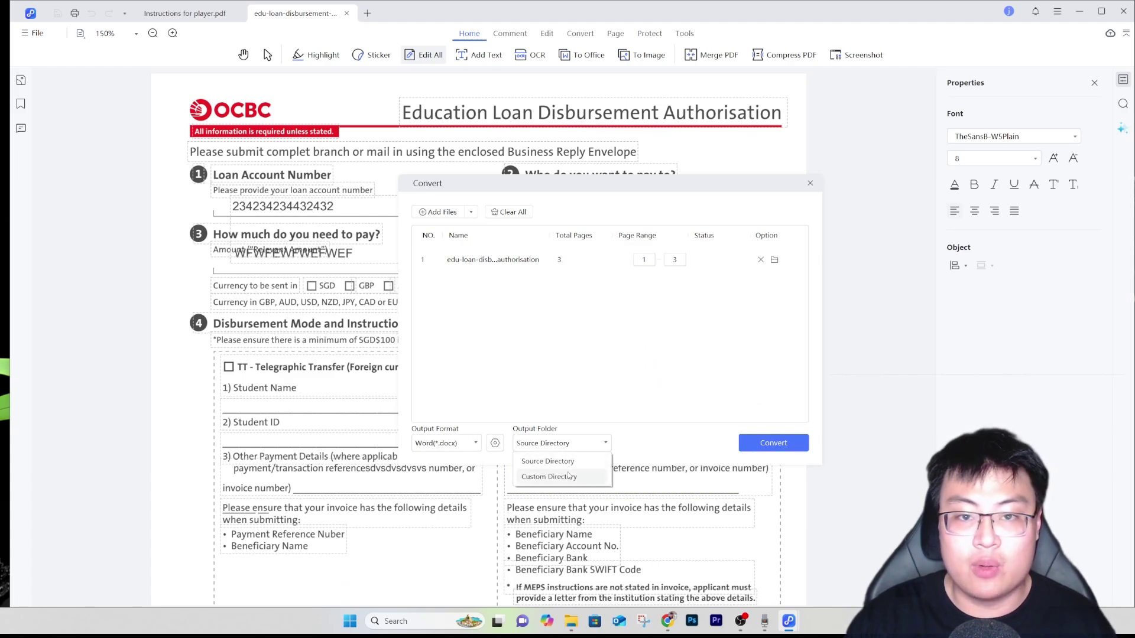
click(549, 477)
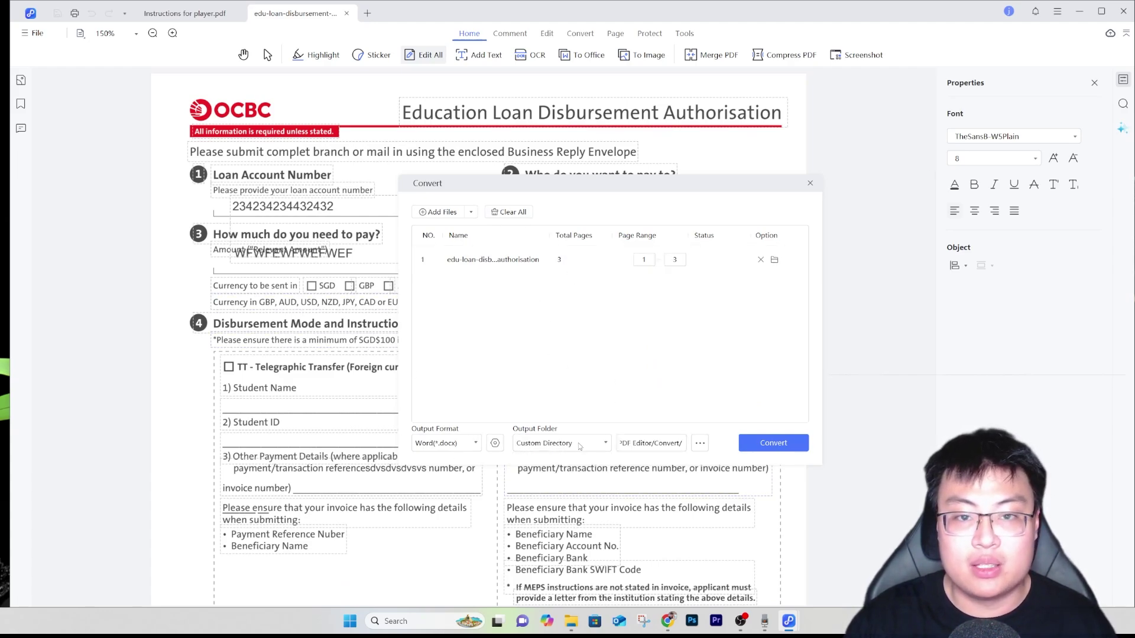
click(699, 443)
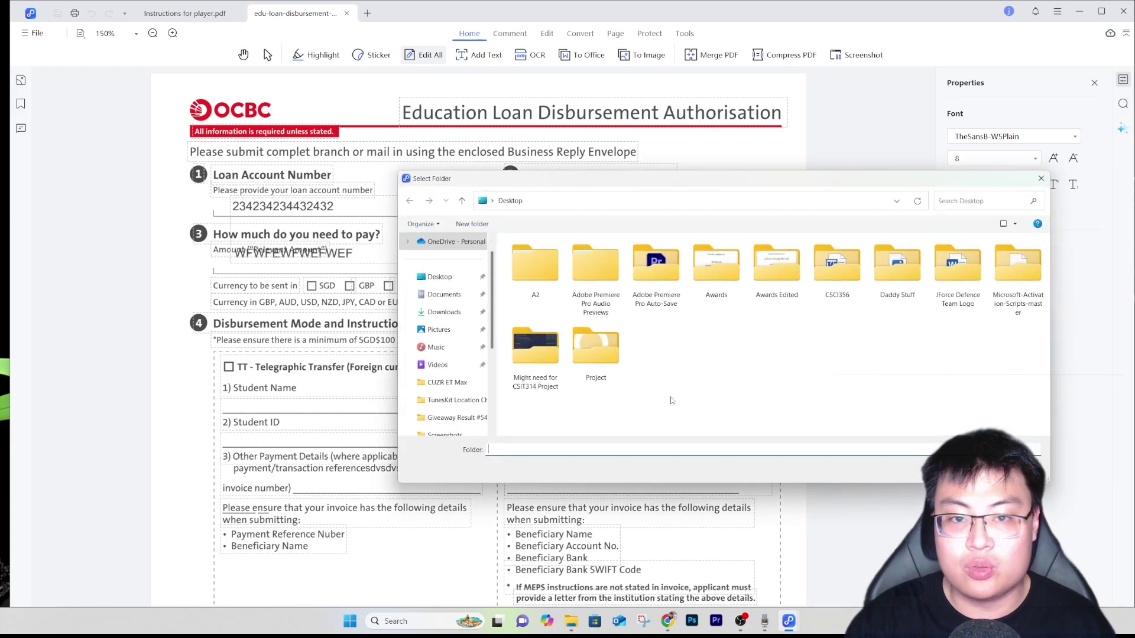
click(449, 275)
click(957, 469)
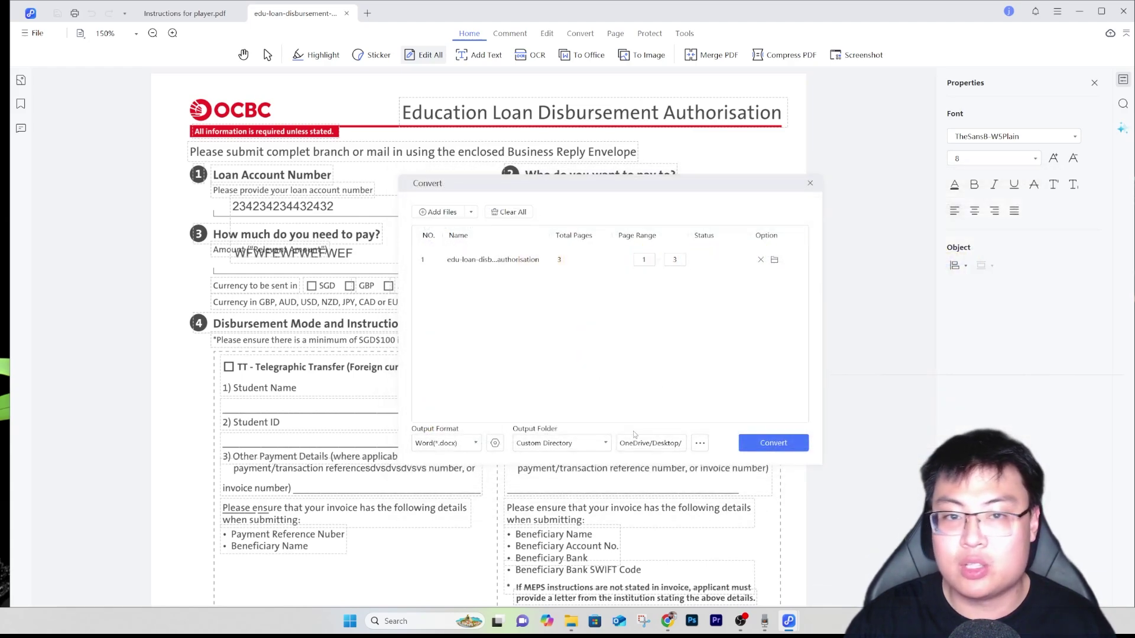
click(749, 442)
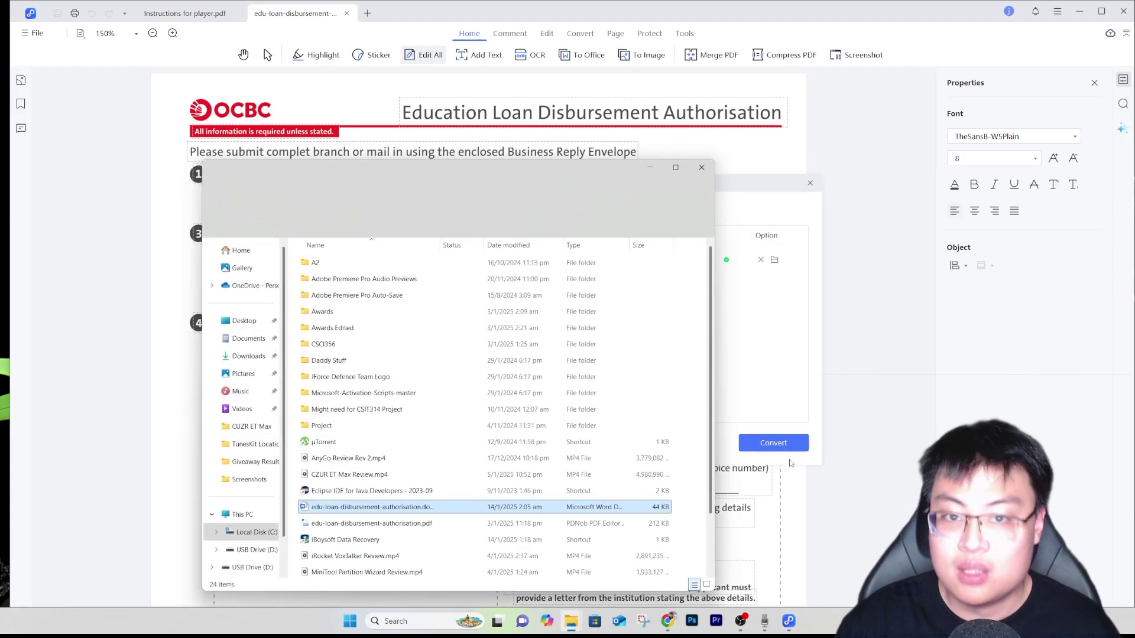
drag(462, 170, 519, 92)
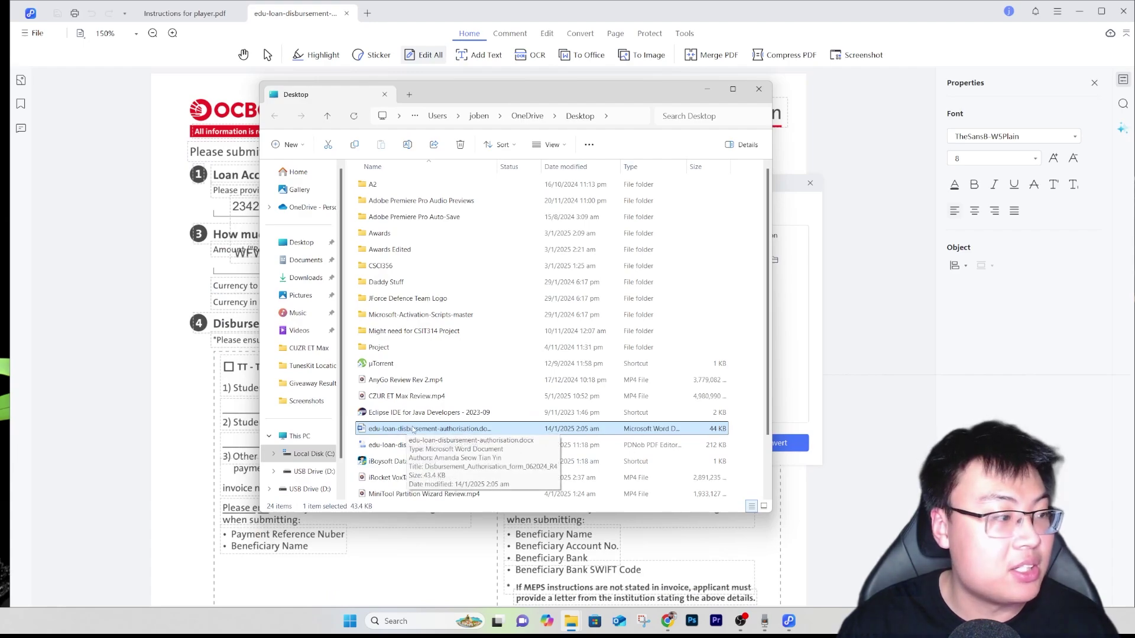
Step: Review the 43.4 KB .docx file's Properties, then close Properties, File Explorer and the Convert dialog
right_click(499, 429)
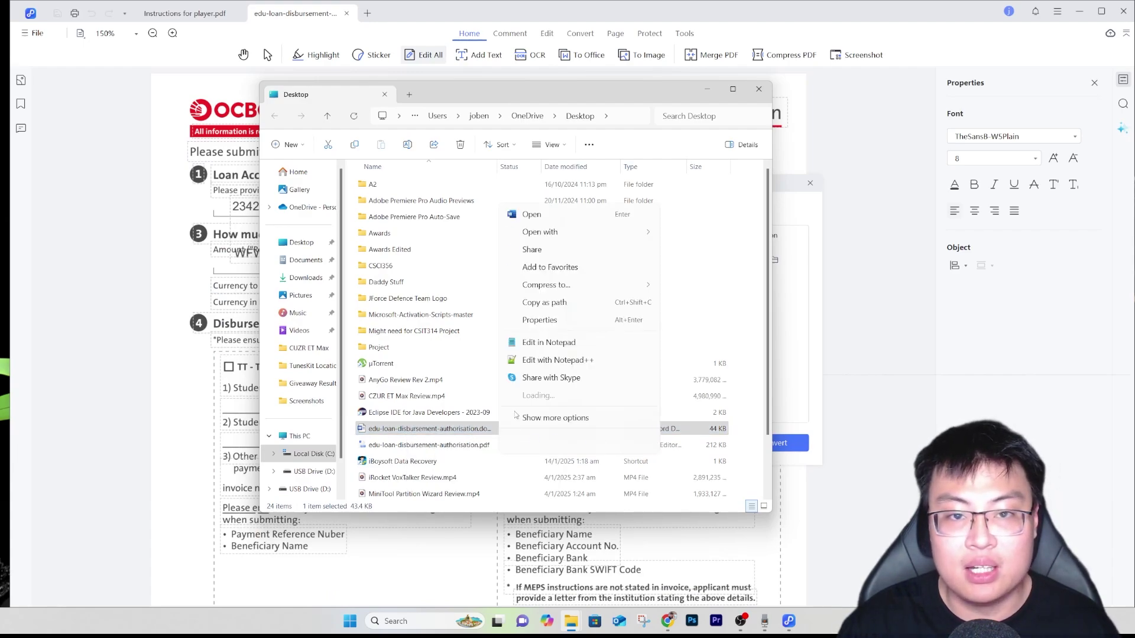
click(555, 321)
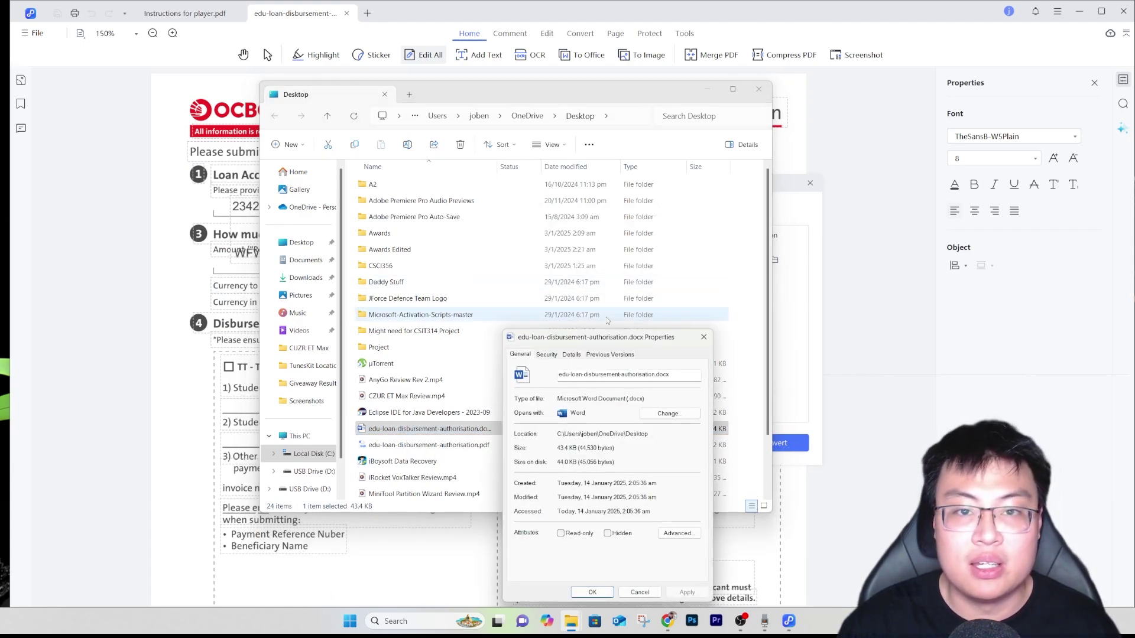
drag(605, 316, 585, 204)
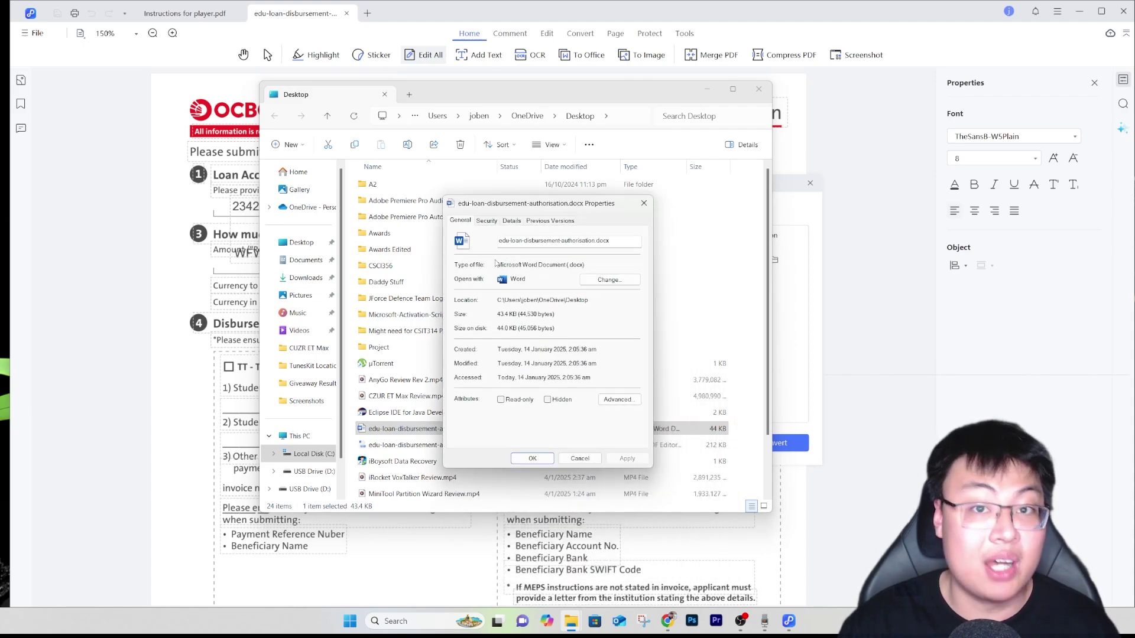
click(644, 202)
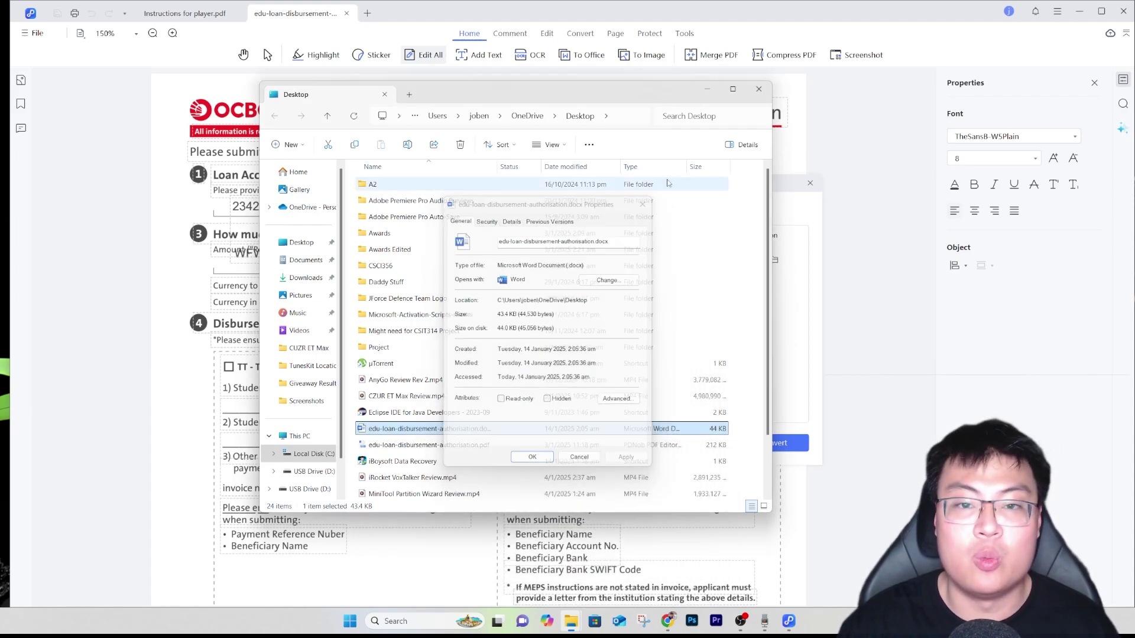
click(758, 88)
click(809, 183)
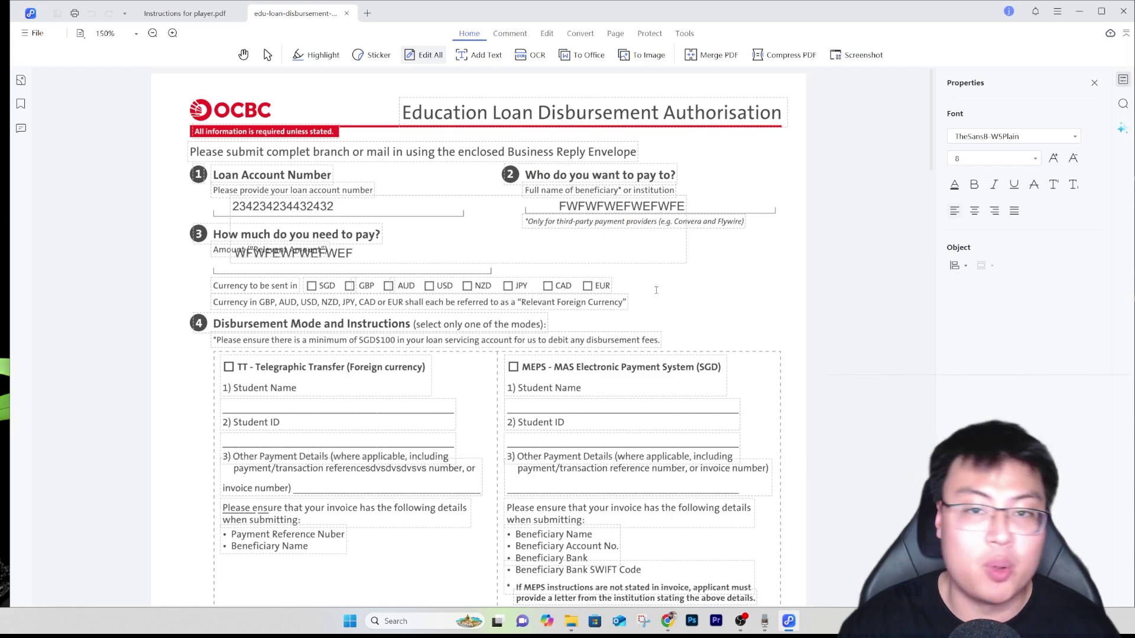
Step: Scroll through the edited OCBC loan form to review it
scroll(488, 202, down, 15)
scroll(488, 202, up, 10)
scroll(488, 202, up, 6)
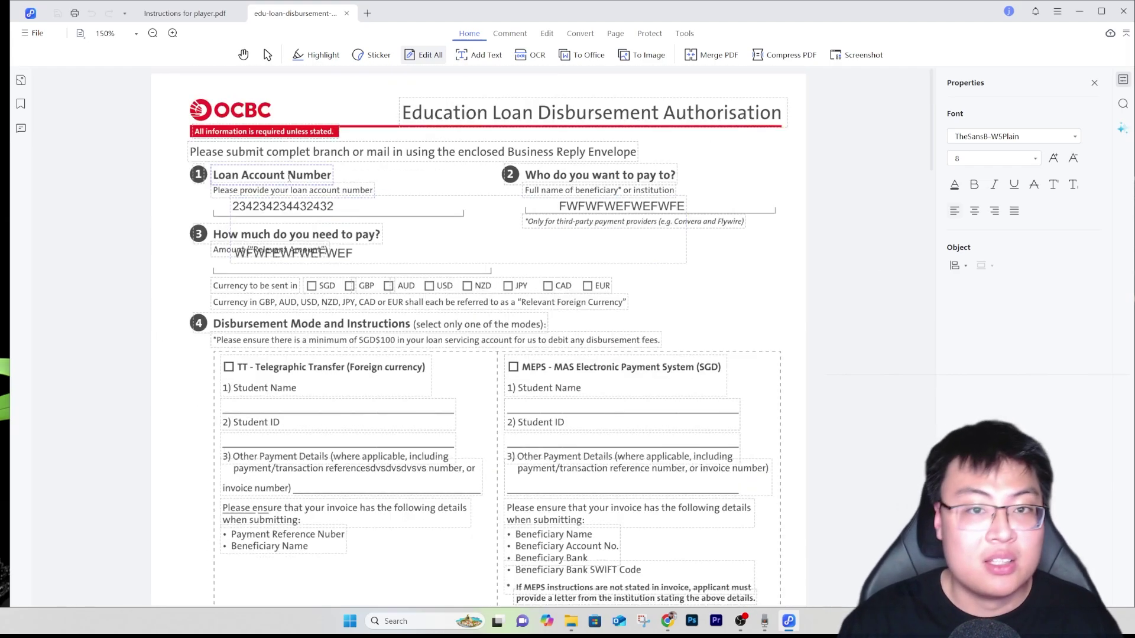
scroll(446, 303, down, 7)
scroll(446, 303, up, 7)
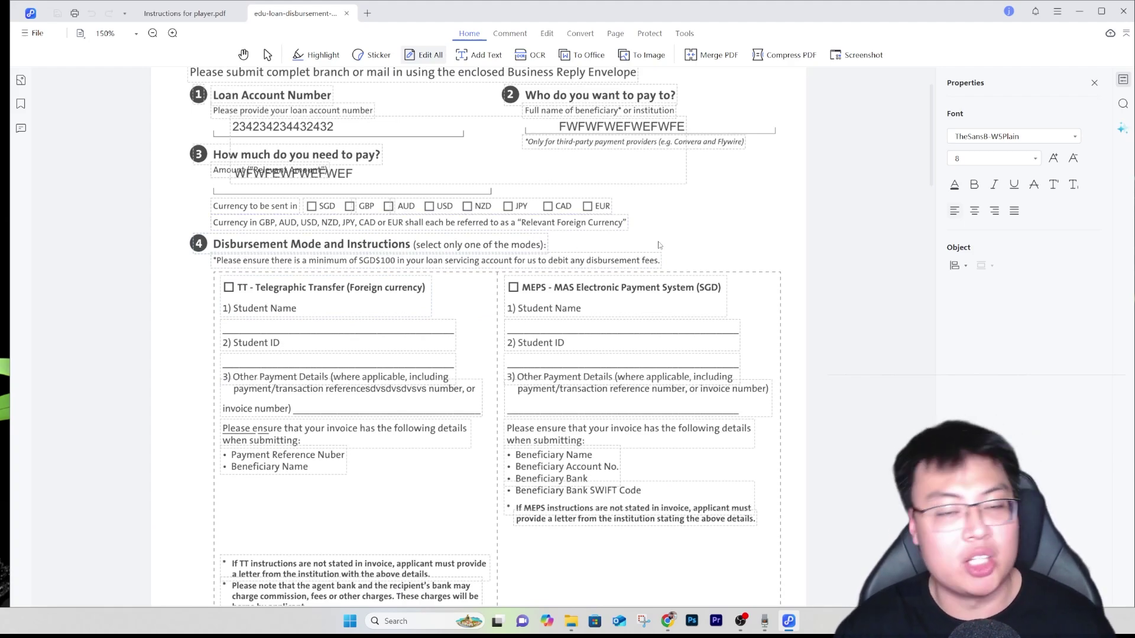
scroll(659, 244, up, 2)
Step: Browse the Comment, Edit, Convert and Page tool groups, then return to PDNob's home screen
click(509, 33)
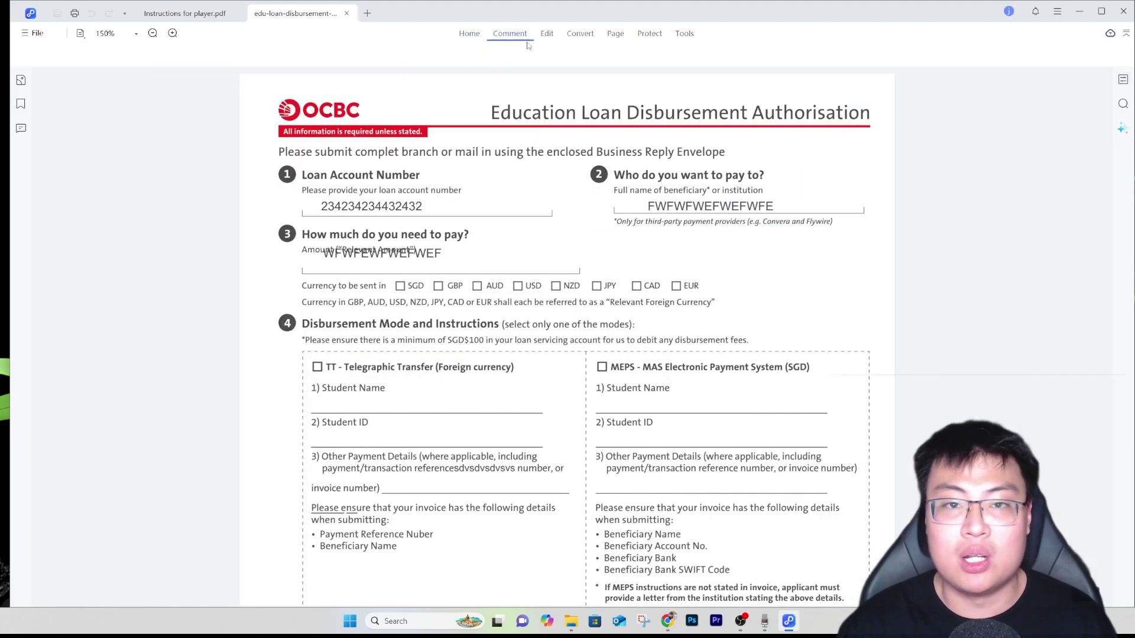
click(547, 34)
click(580, 33)
click(614, 34)
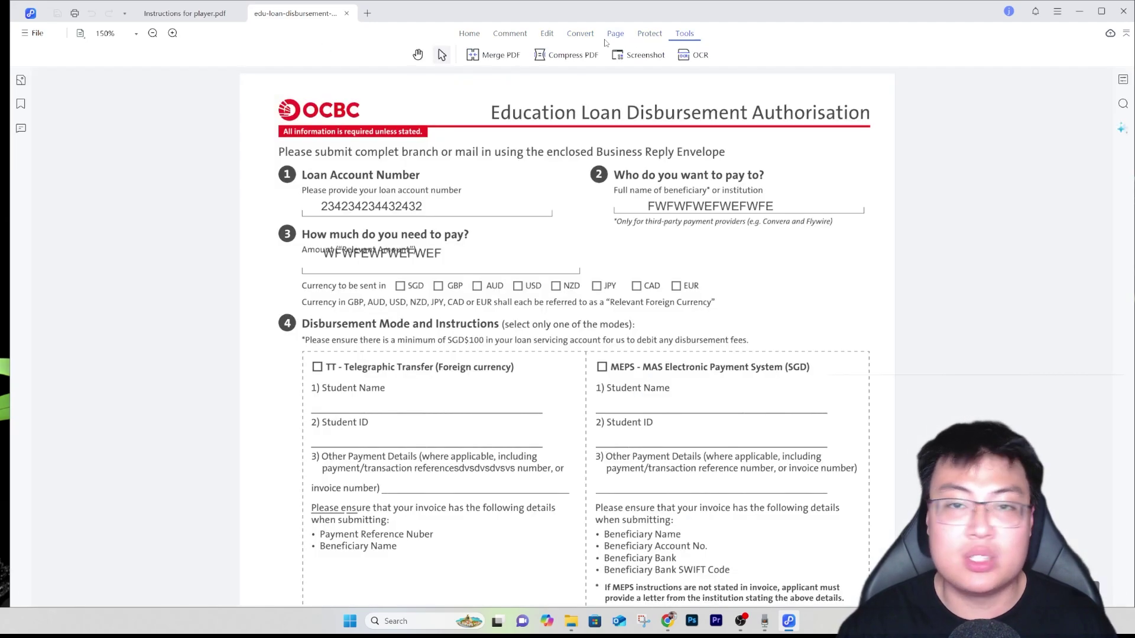
click(547, 34)
click(509, 33)
click(468, 34)
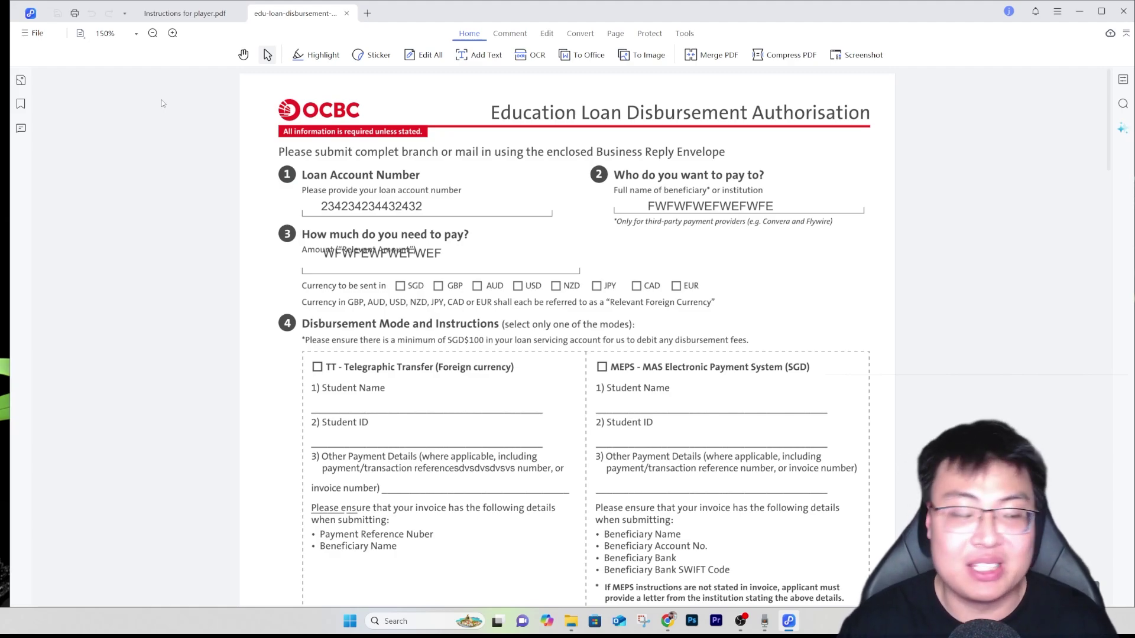
click(31, 13)
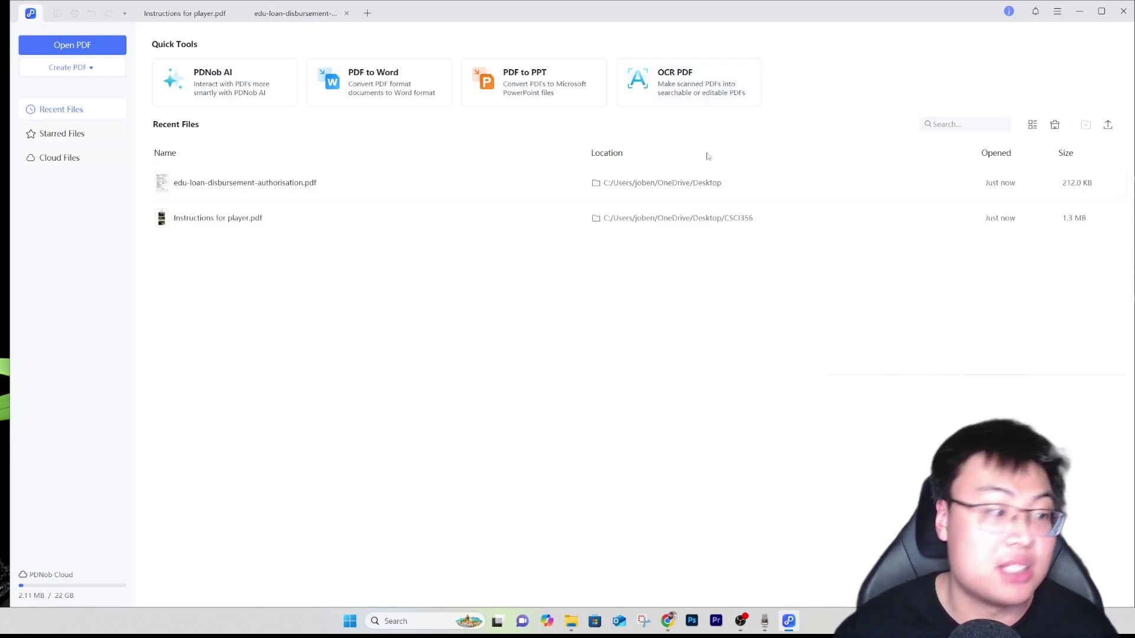
Step: Try the make-searchable-PDF tool, then go back to the home screen
click(674, 104)
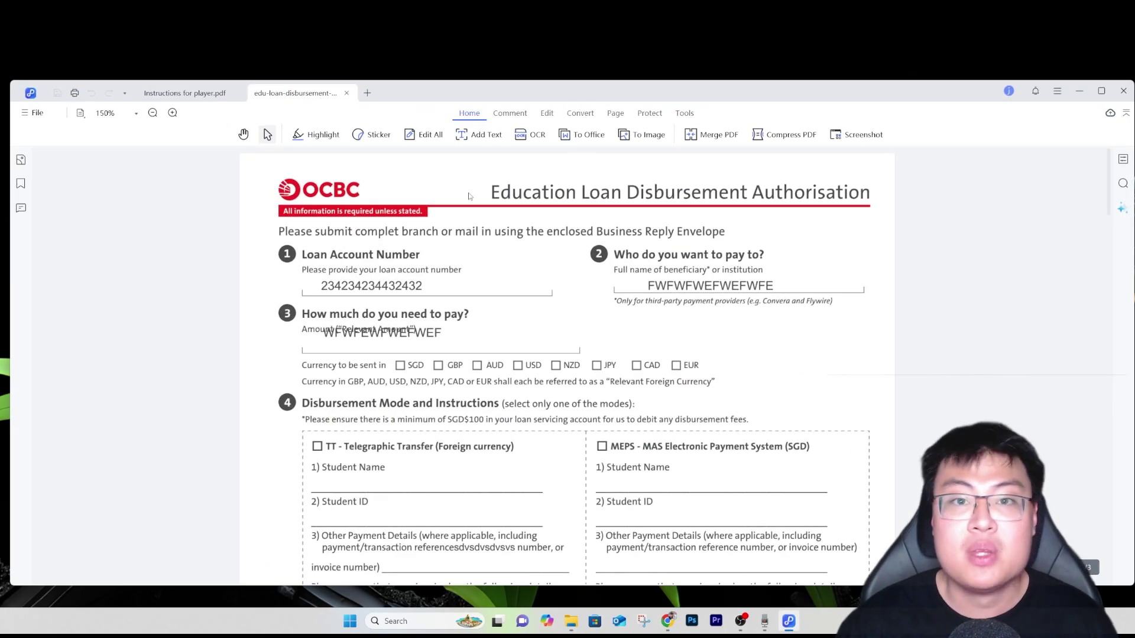
drag(632, 93, 640, 59)
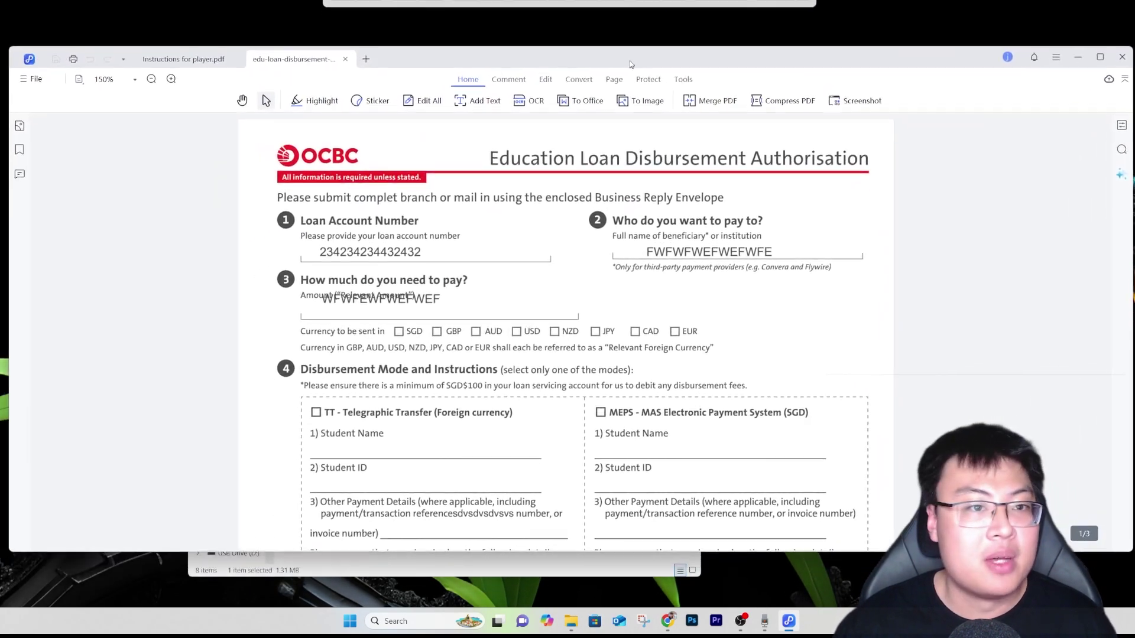
click(40, 54)
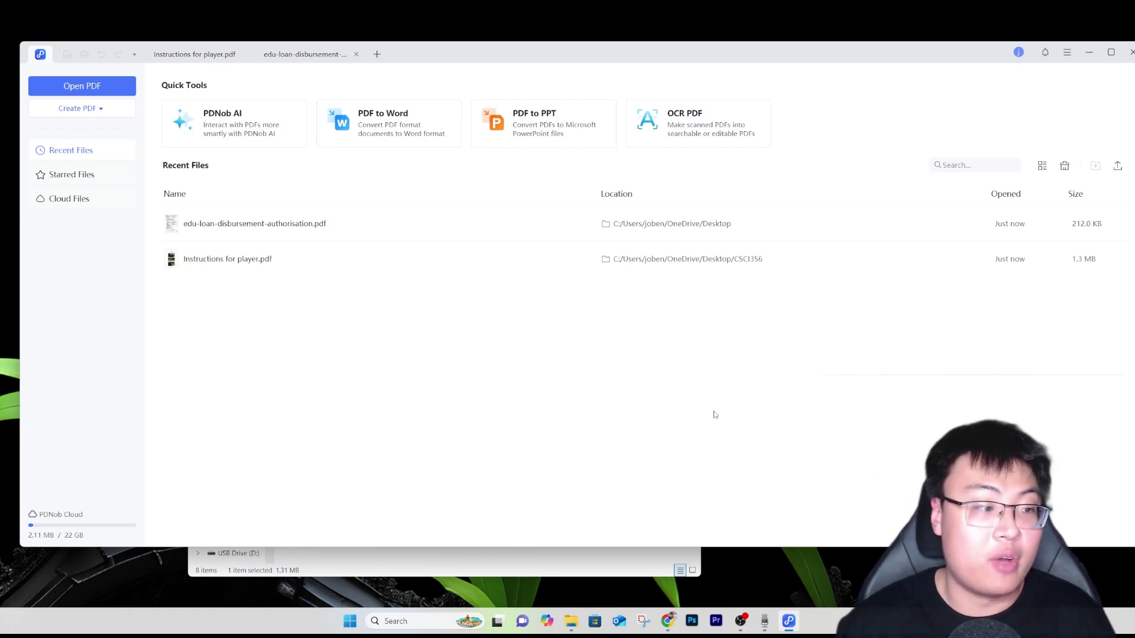
Step: Create a new blank Untitled.pdf and return to the home screen
click(82, 109)
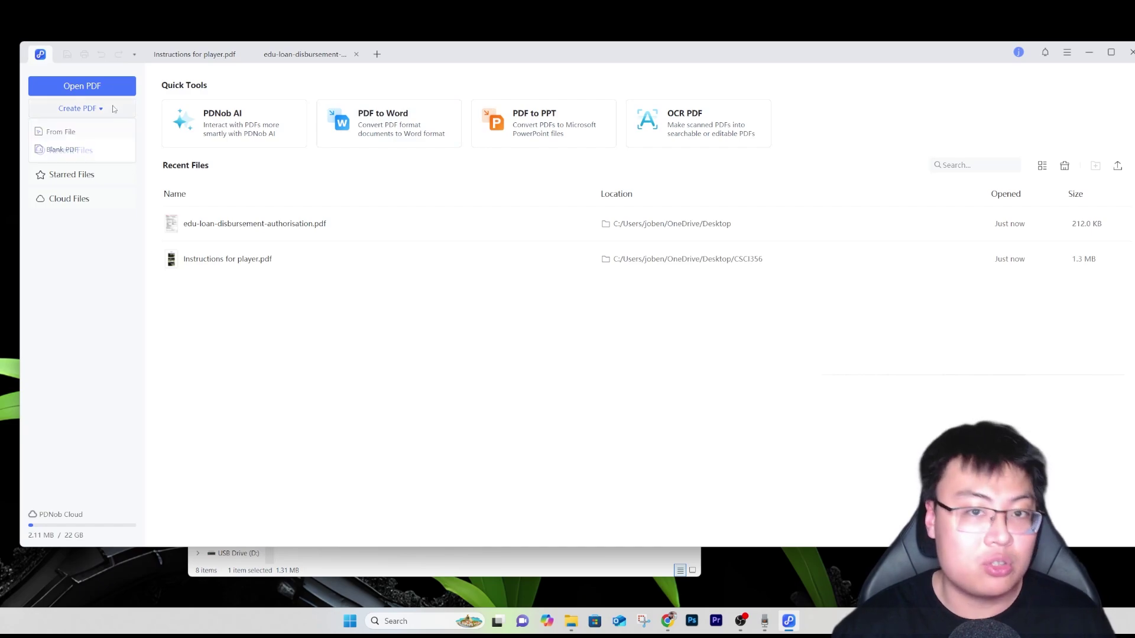
click(67, 132)
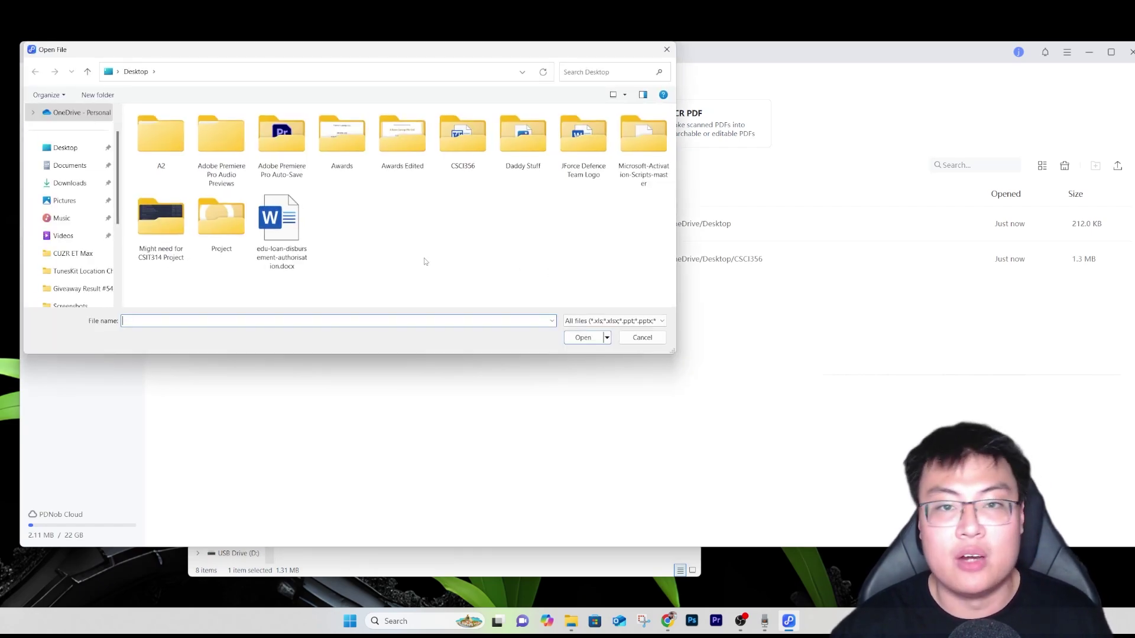
click(667, 52)
click(81, 108)
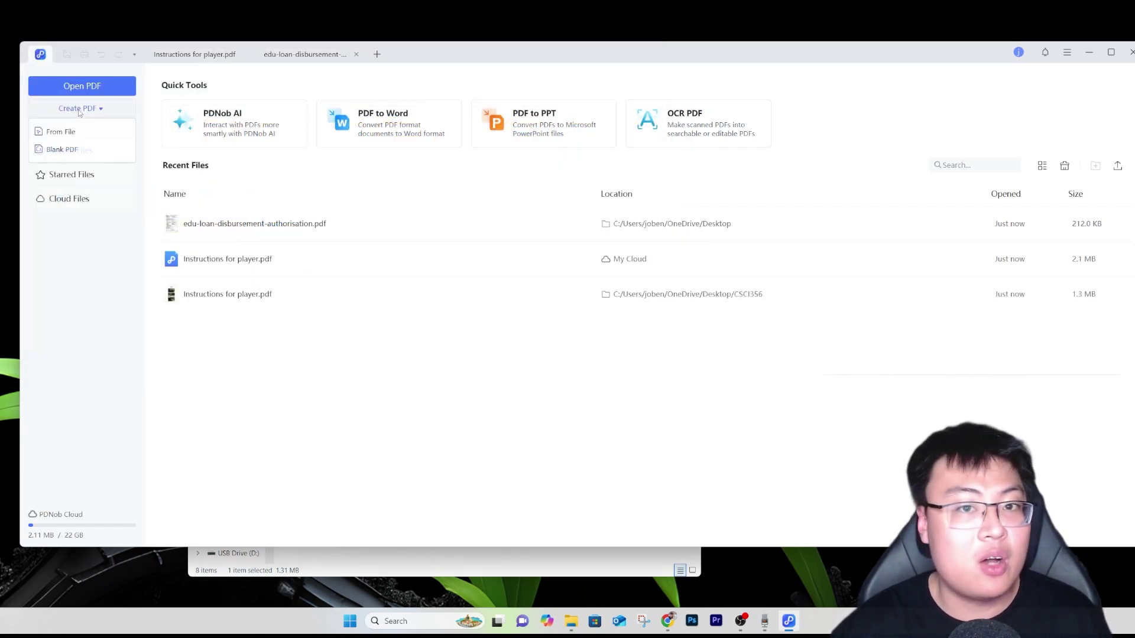
click(68, 149)
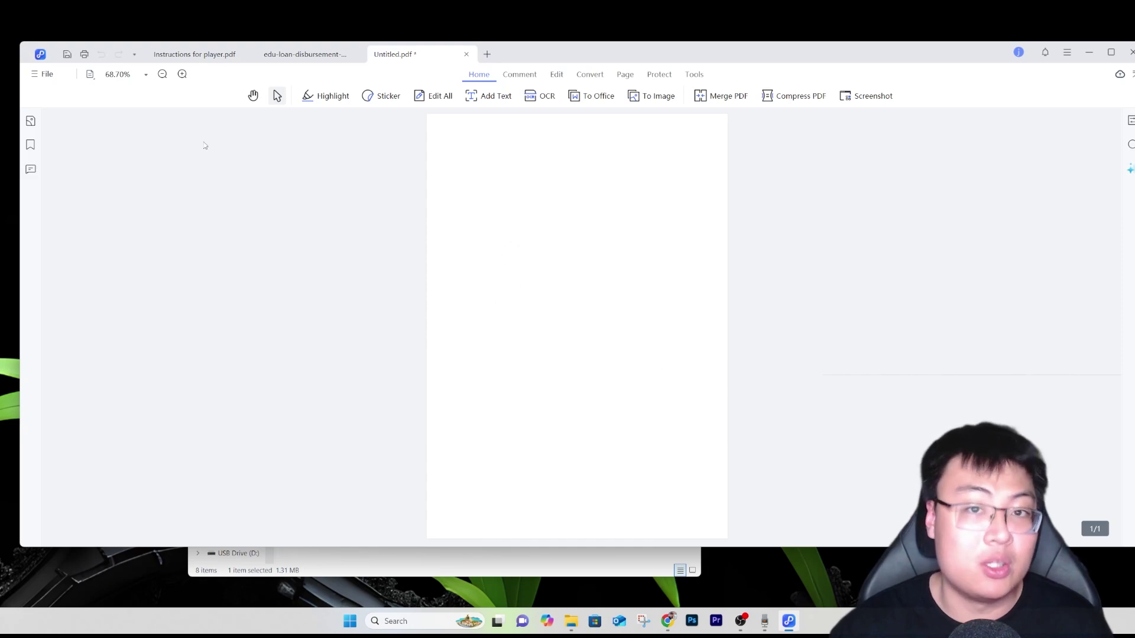
click(40, 53)
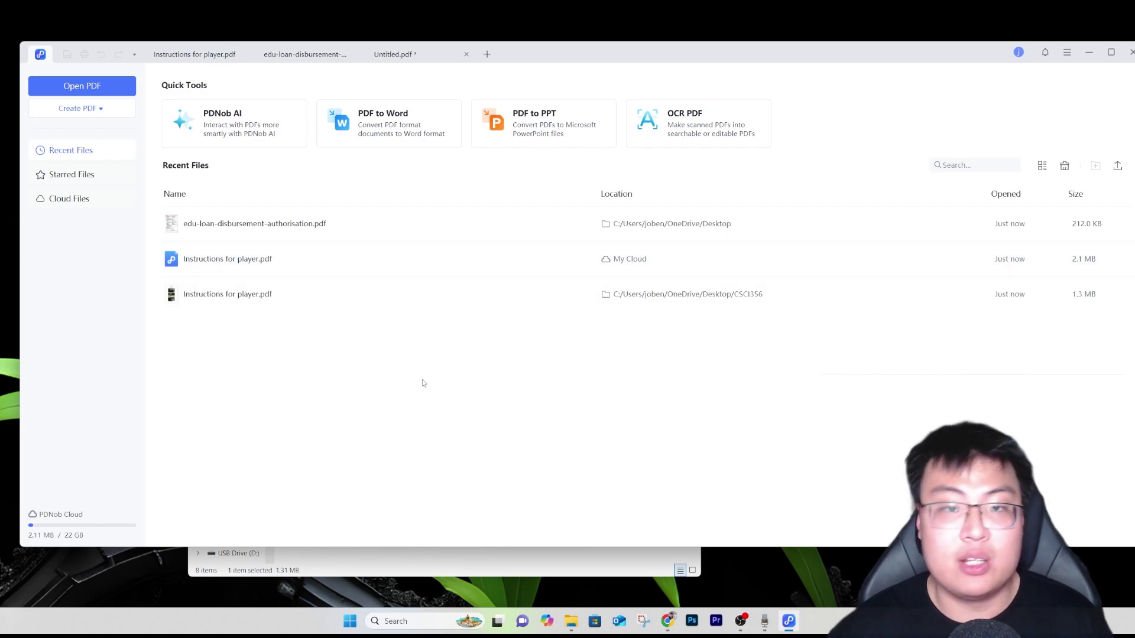
Step: Shift the PDNob window slightly to the left
drag(579, 53, 555, 59)
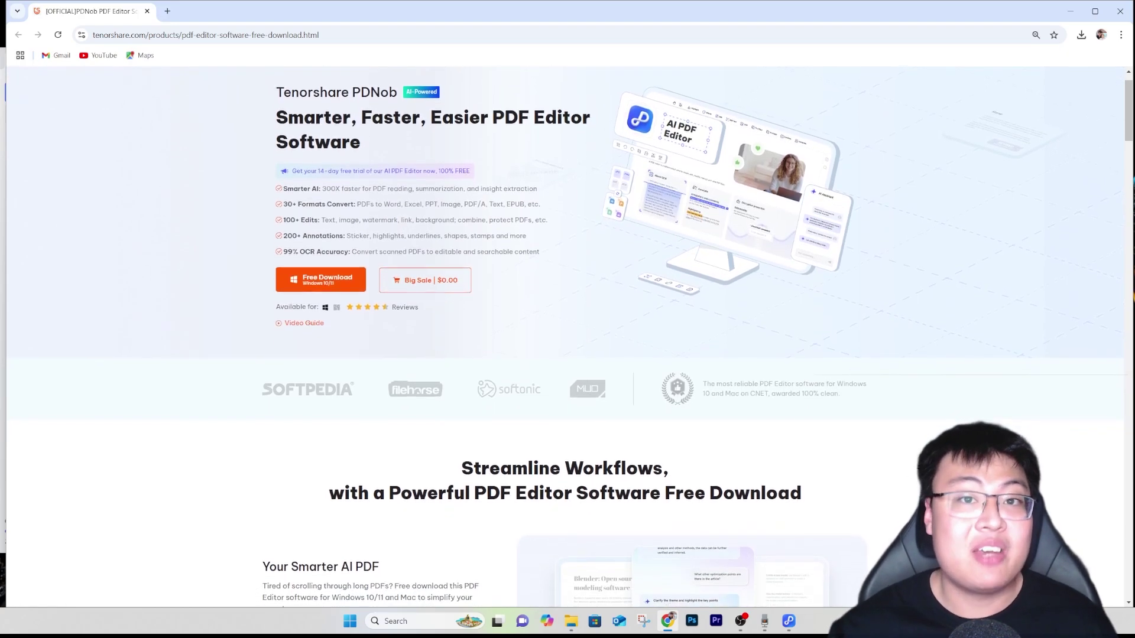
Step: Scroll down to the 99% Accuracy AI OCR and Explore More Features sections
scroll(567, 337, down, 1)
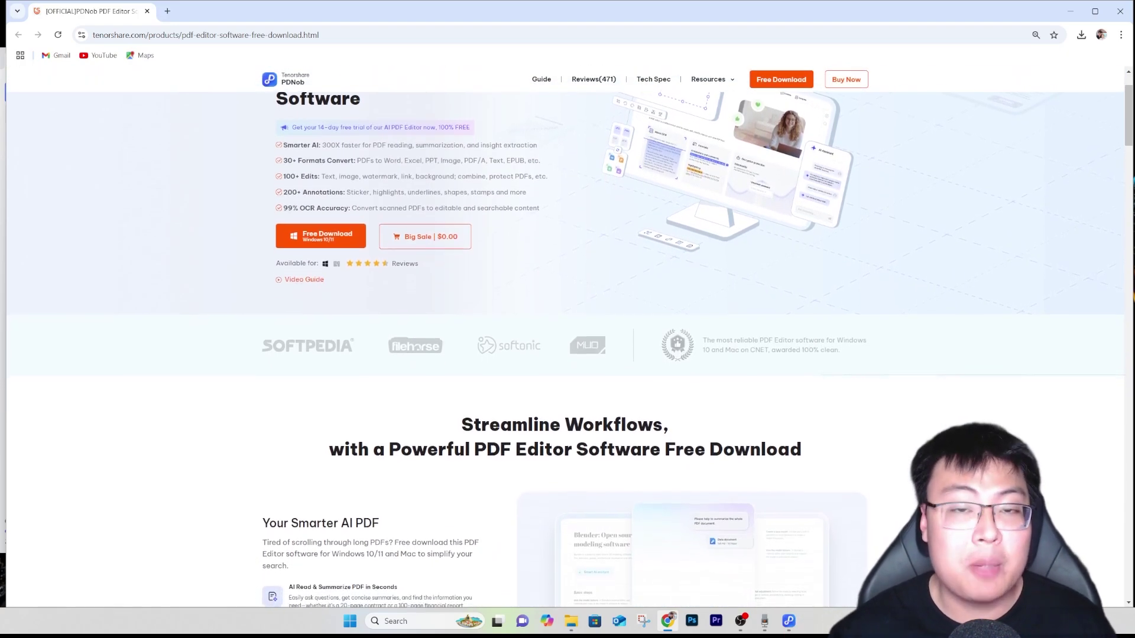
scroll(567, 337, down, 1)
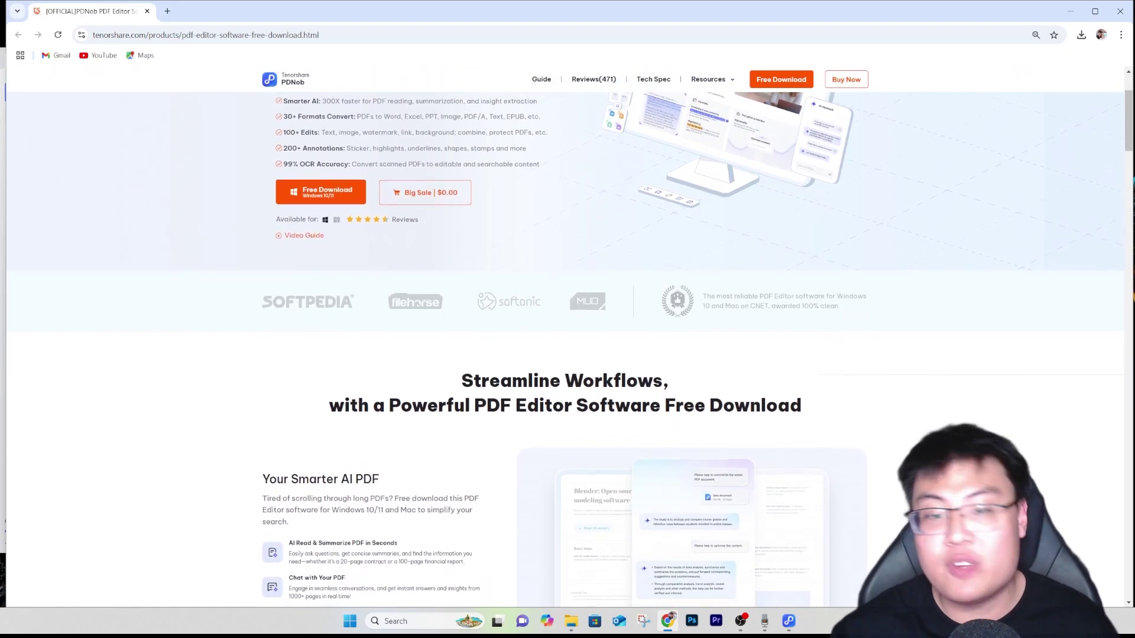
scroll(568, 337, down, 1)
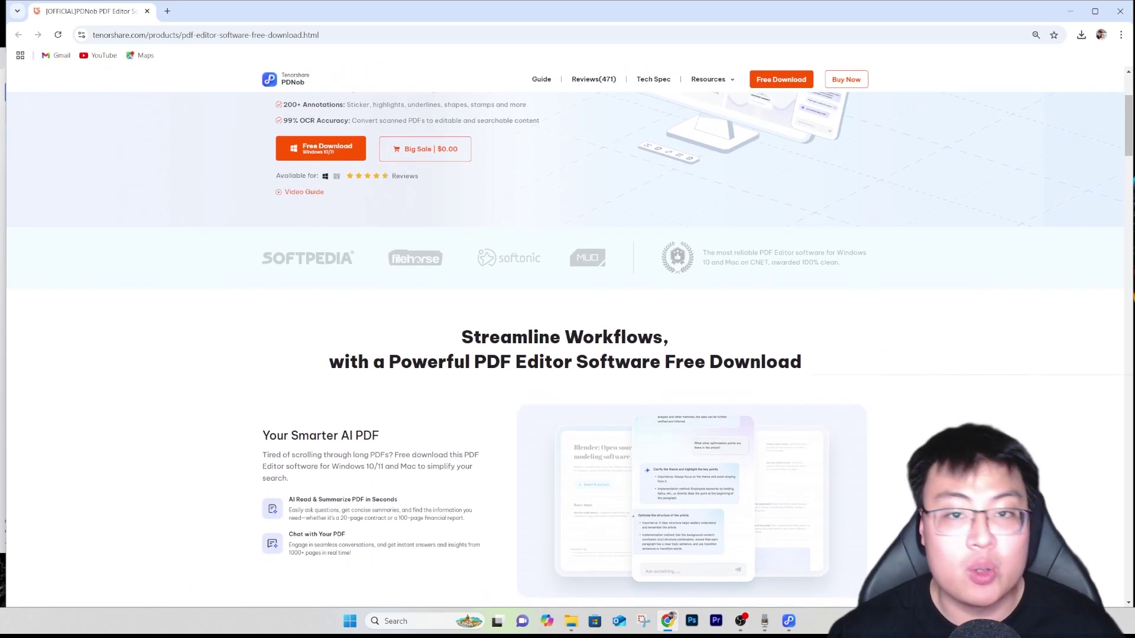
scroll(568, 337, down, 1)
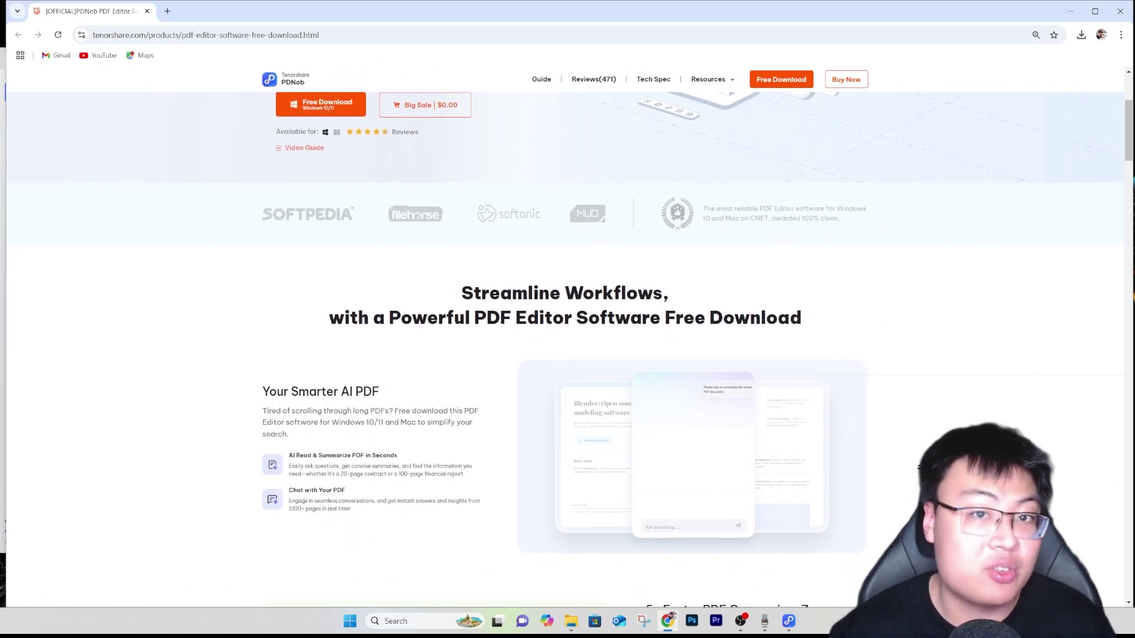
scroll(568, 336, down, 1)
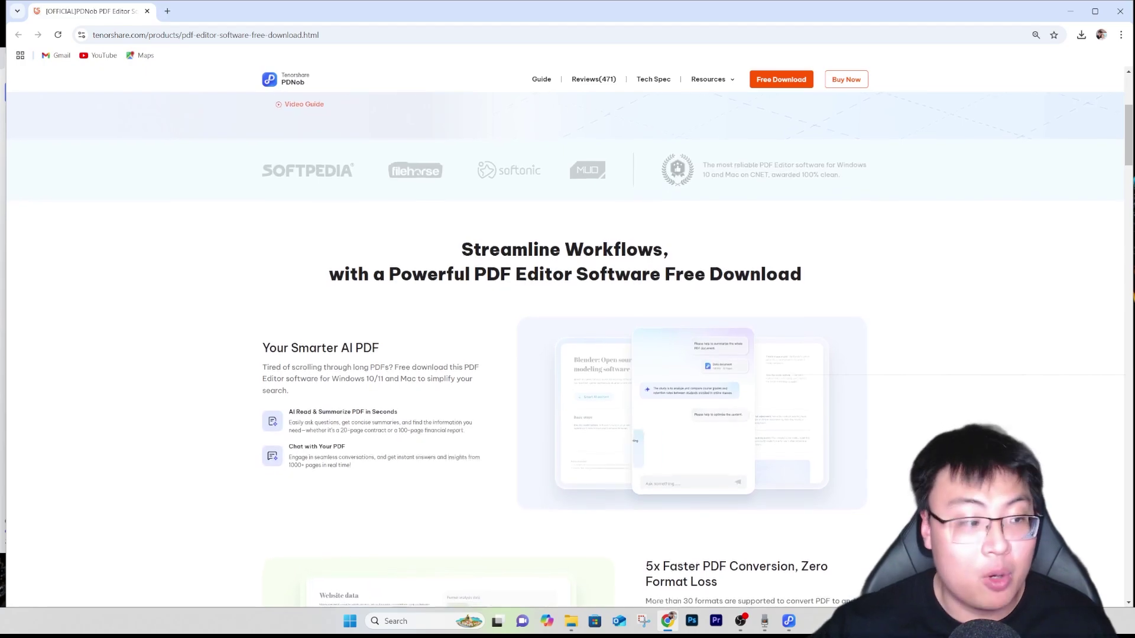
scroll(567, 337, down, 1)
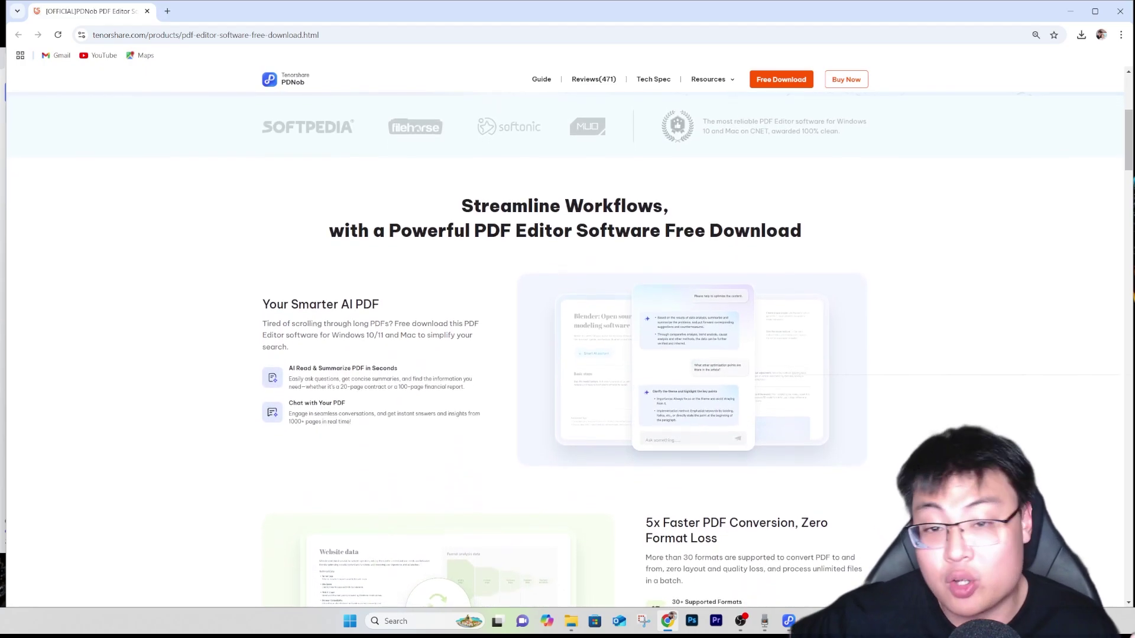
scroll(919, 467, down, 1)
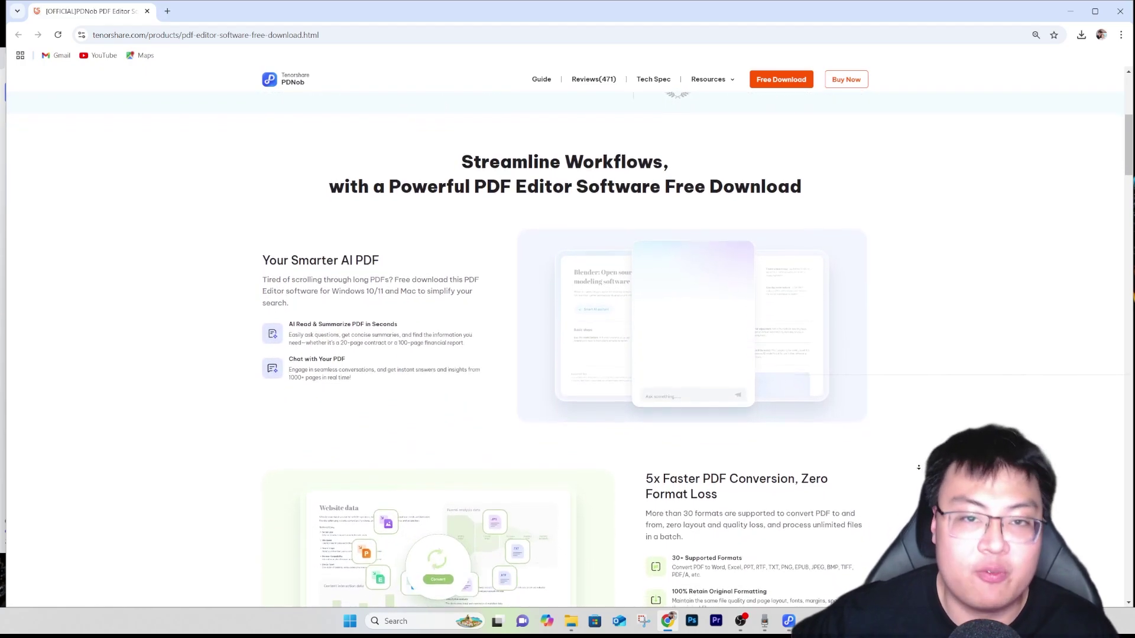
scroll(918, 468, down, 1)
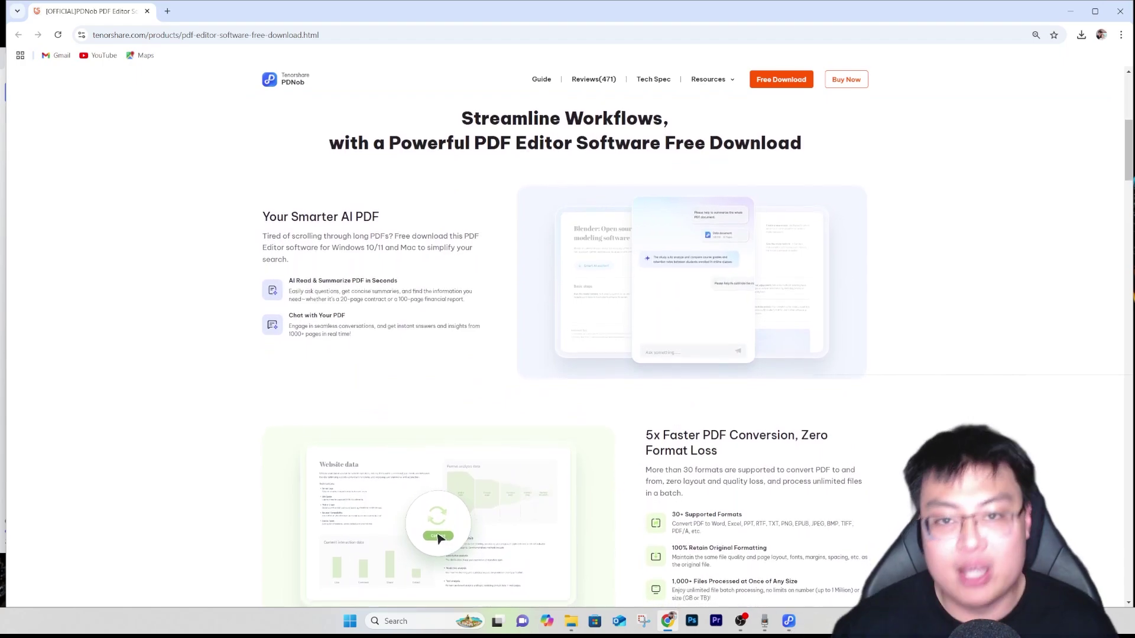
scroll(567, 337, down, 1)
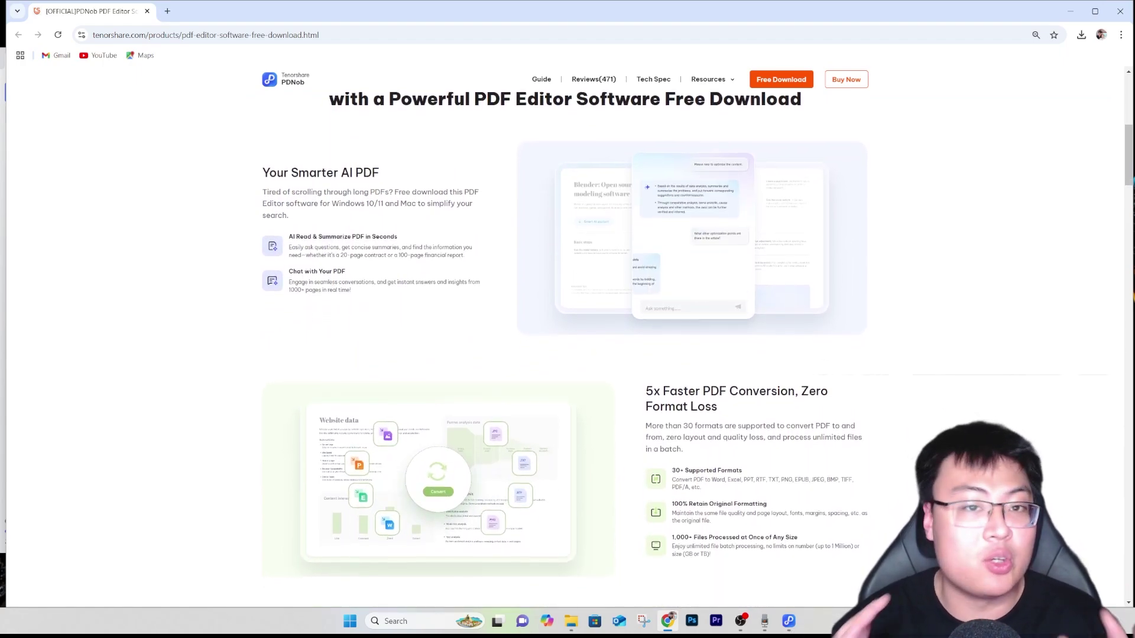
scroll(918, 467, down, 1)
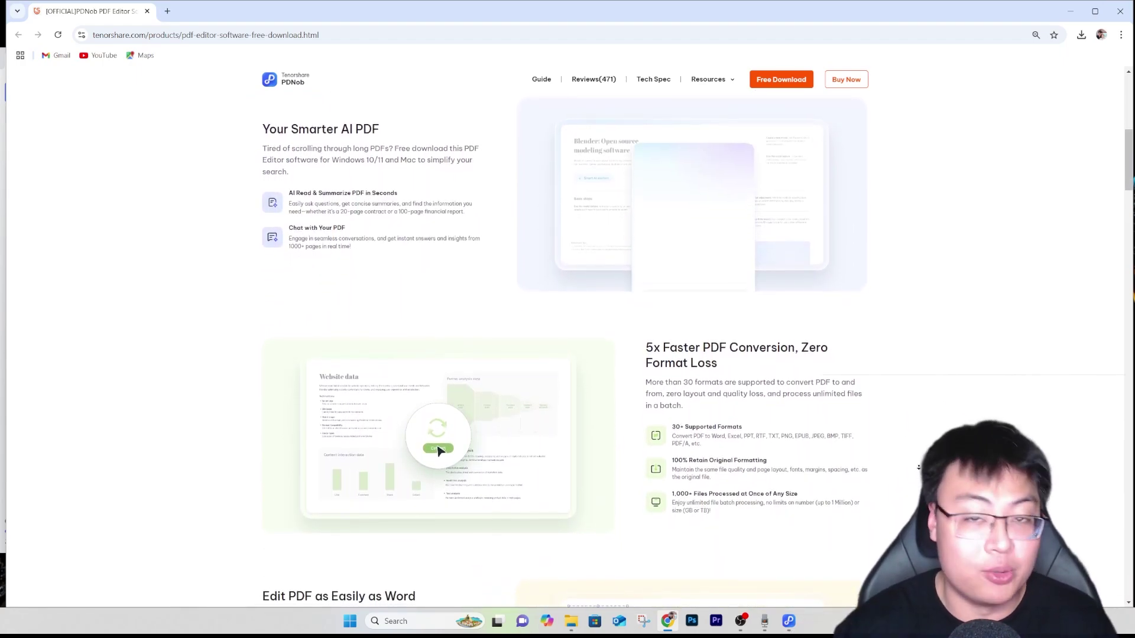
scroll(918, 468, down, 1)
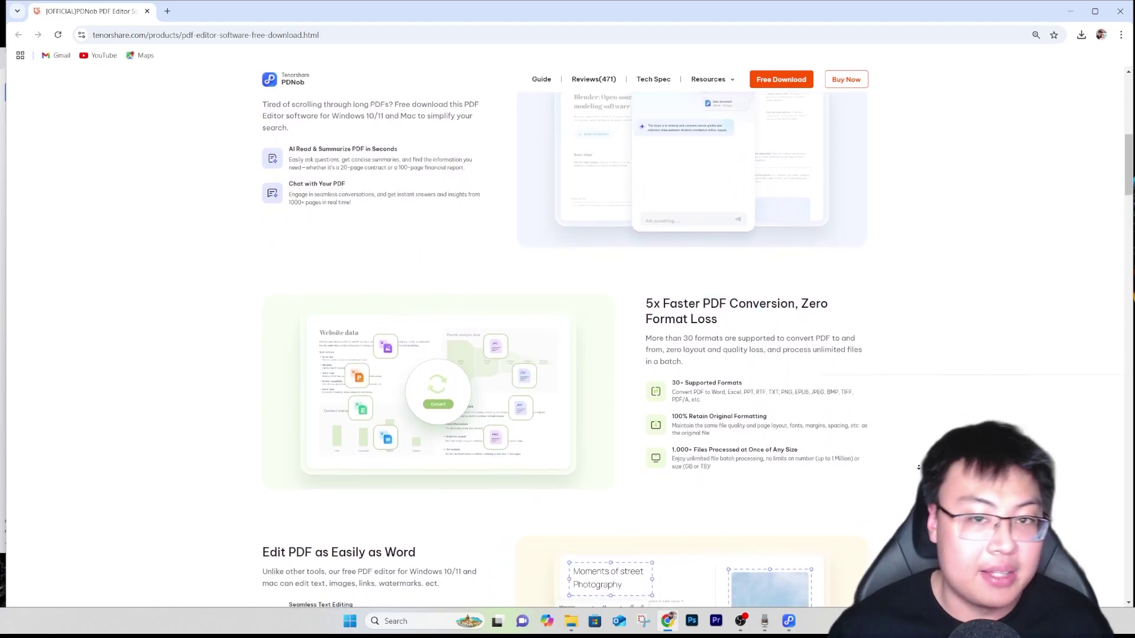
scroll(918, 468, down, 2)
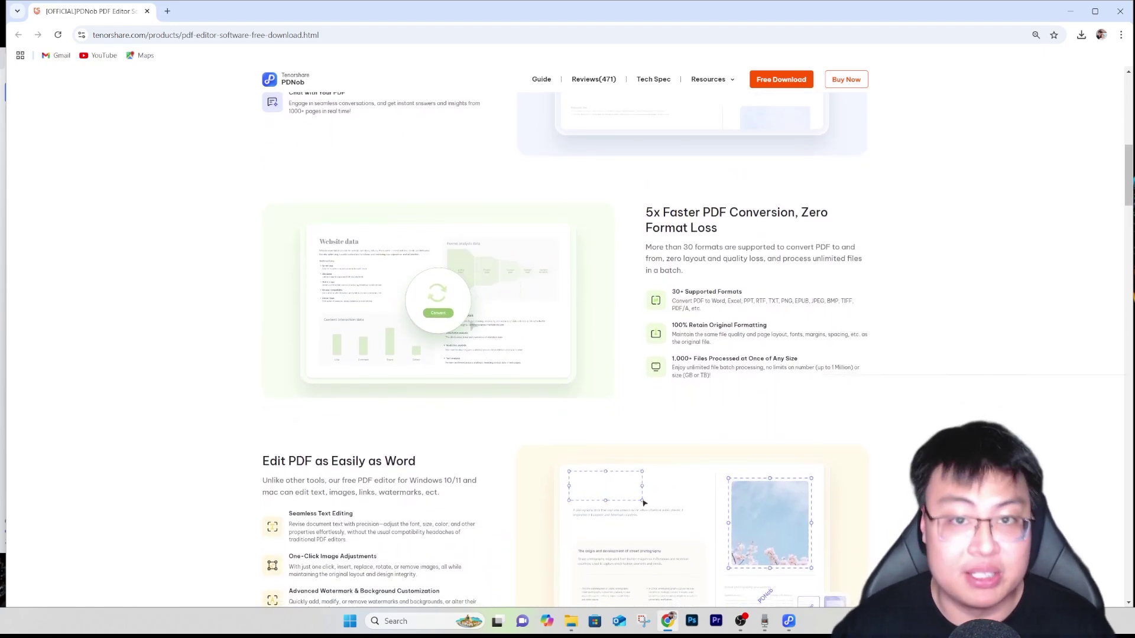
scroll(918, 467, down, 1)
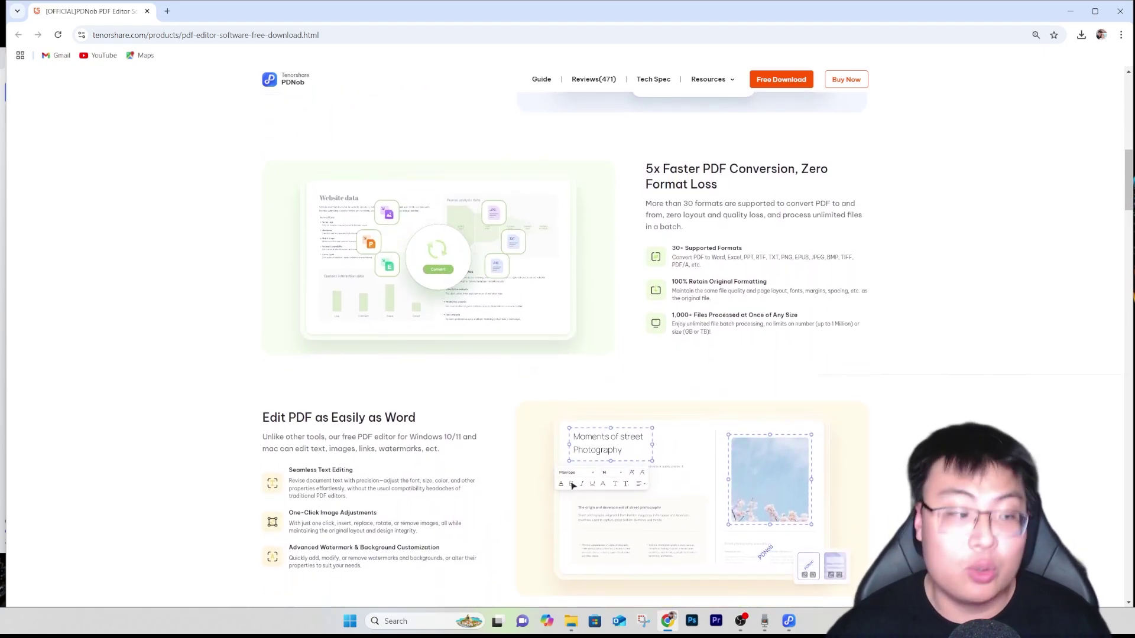
scroll(919, 468, down, 1)
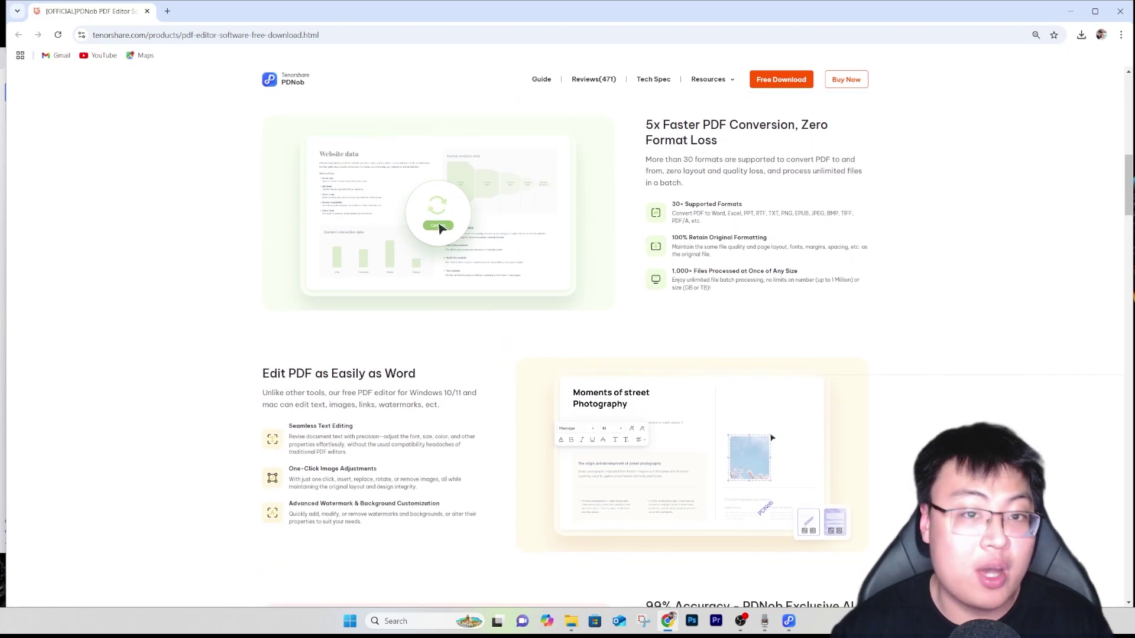
scroll(918, 467, down, 1)
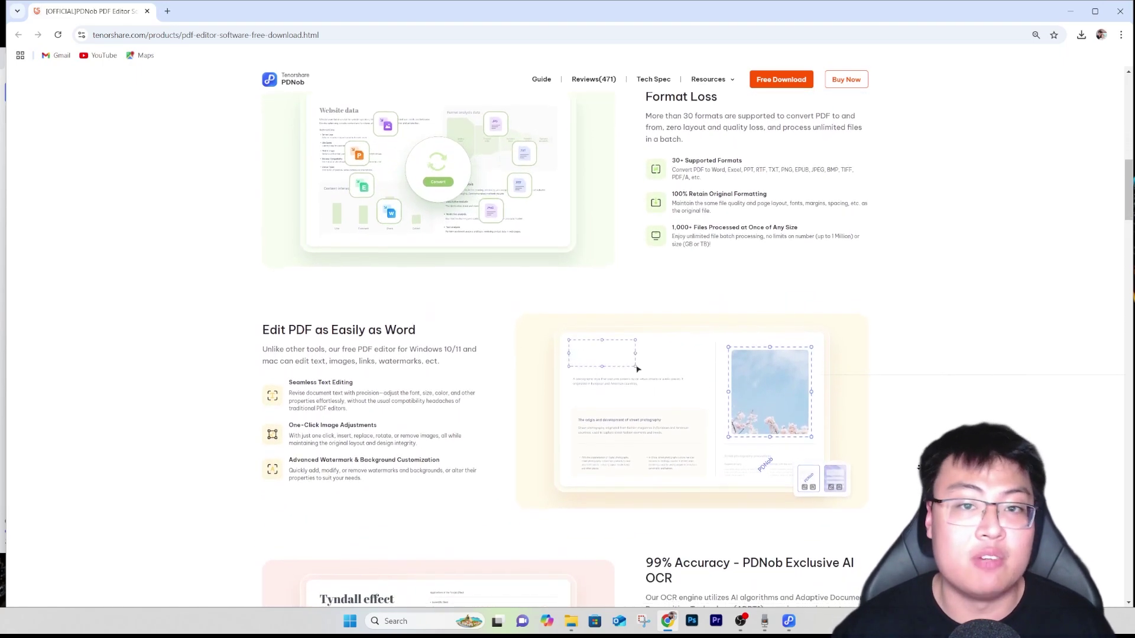
scroll(918, 468, down, 1)
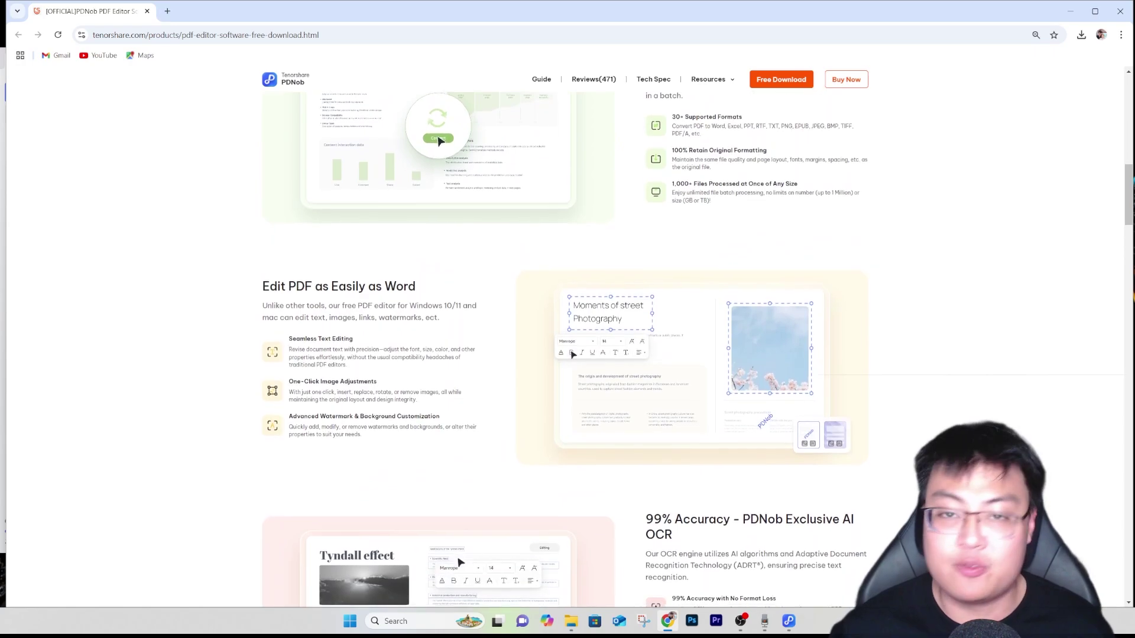
scroll(918, 468, down, 1)
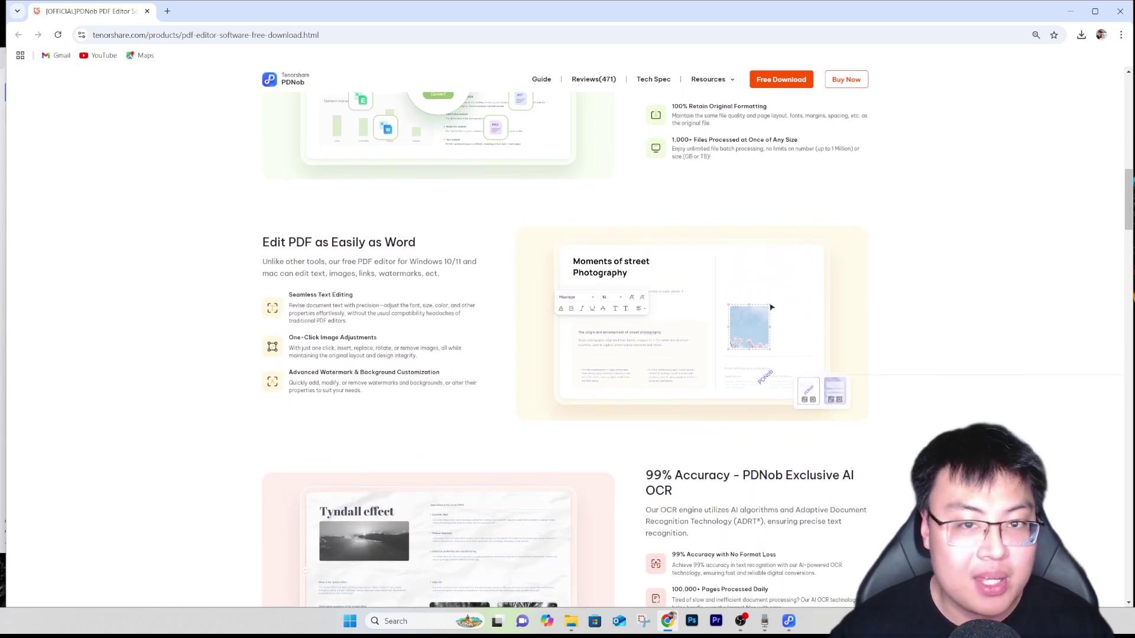
scroll(918, 467, down, 1)
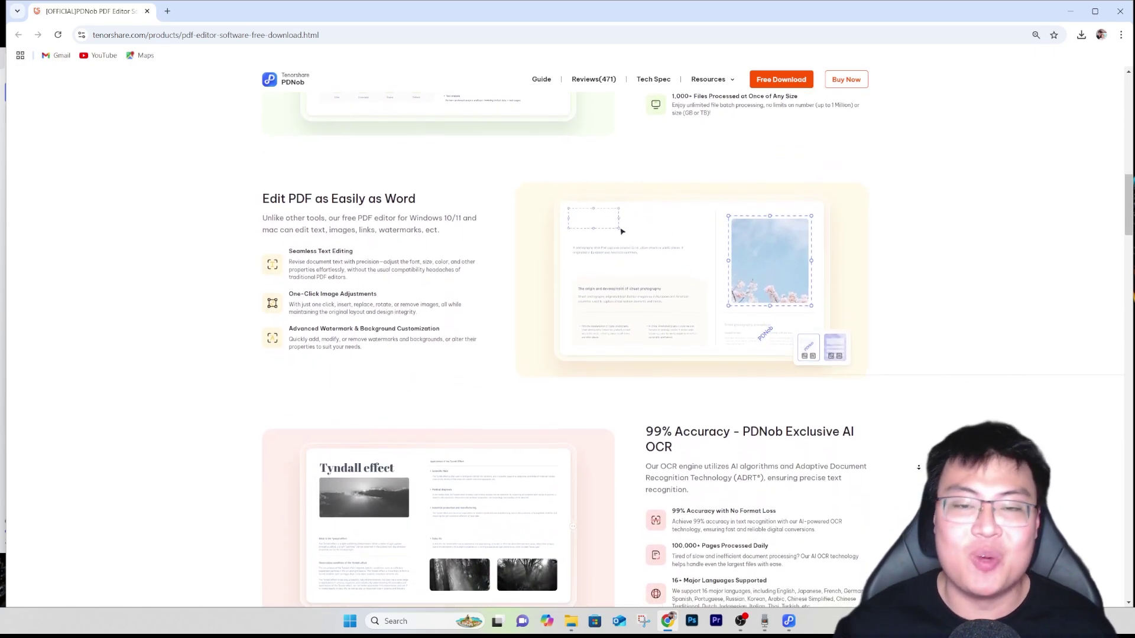
scroll(918, 468, down, 1)
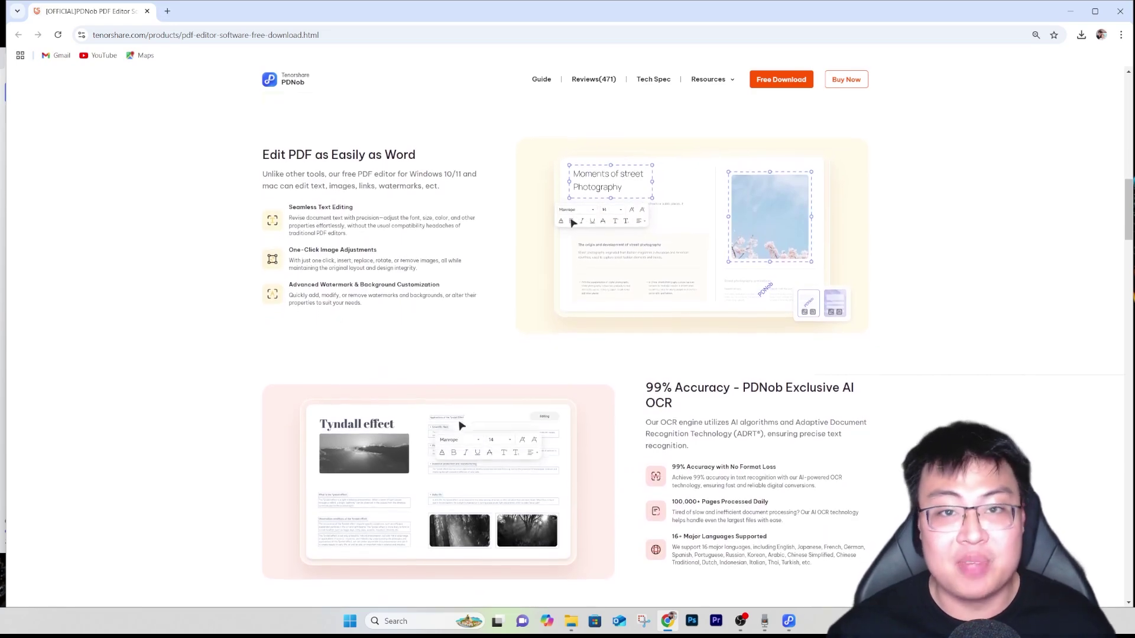
scroll(918, 467, down, 1)
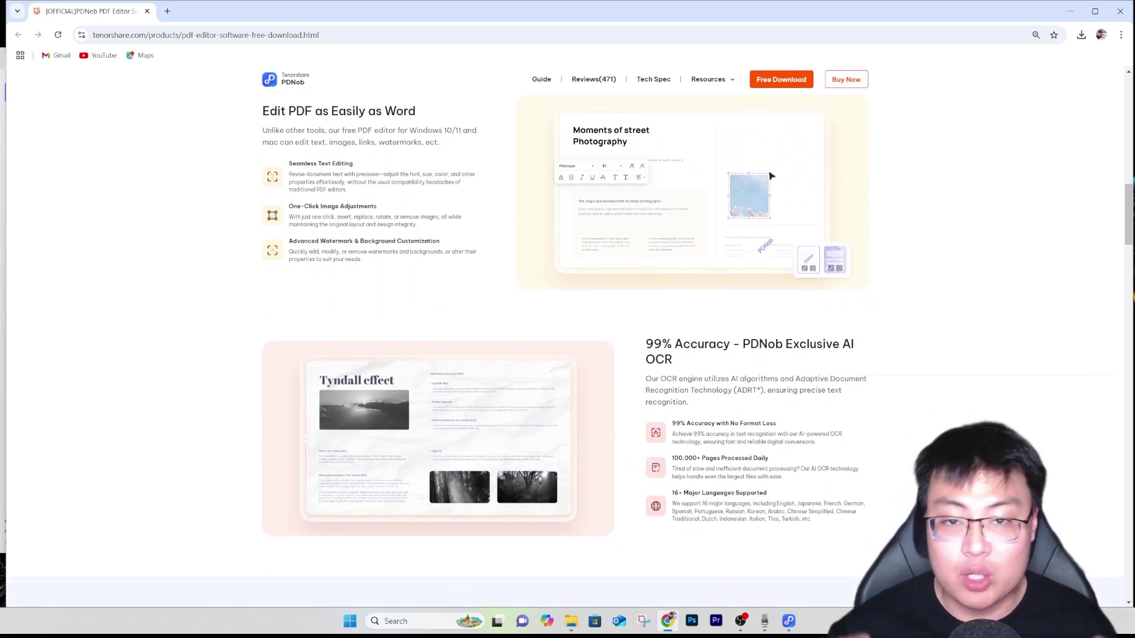
scroll(918, 468, down, 1)
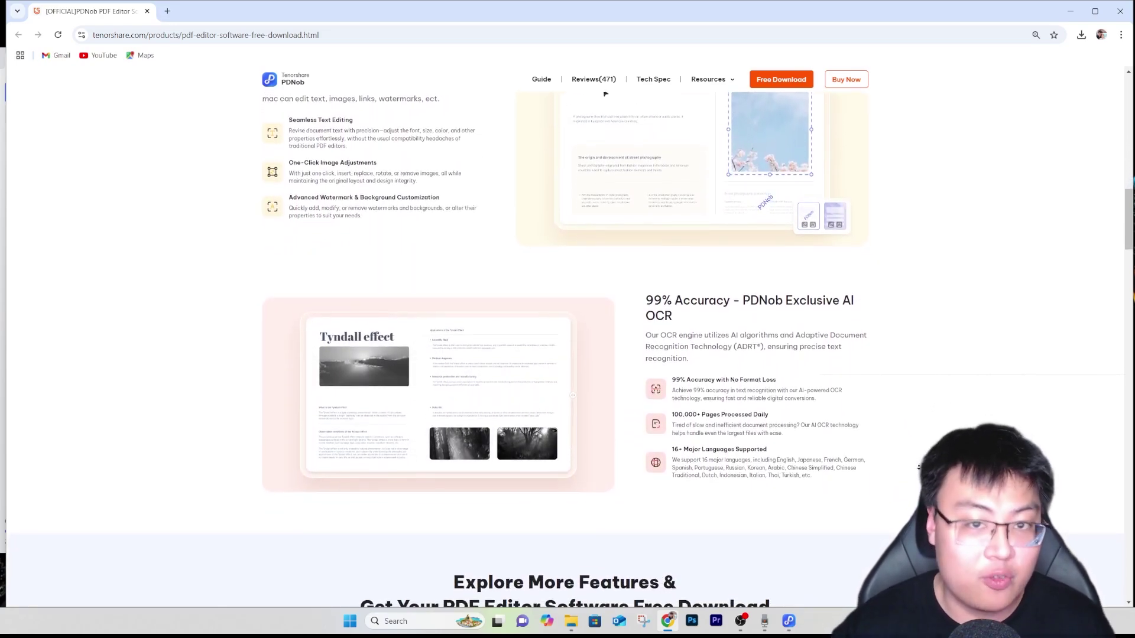
scroll(918, 467, down, 1)
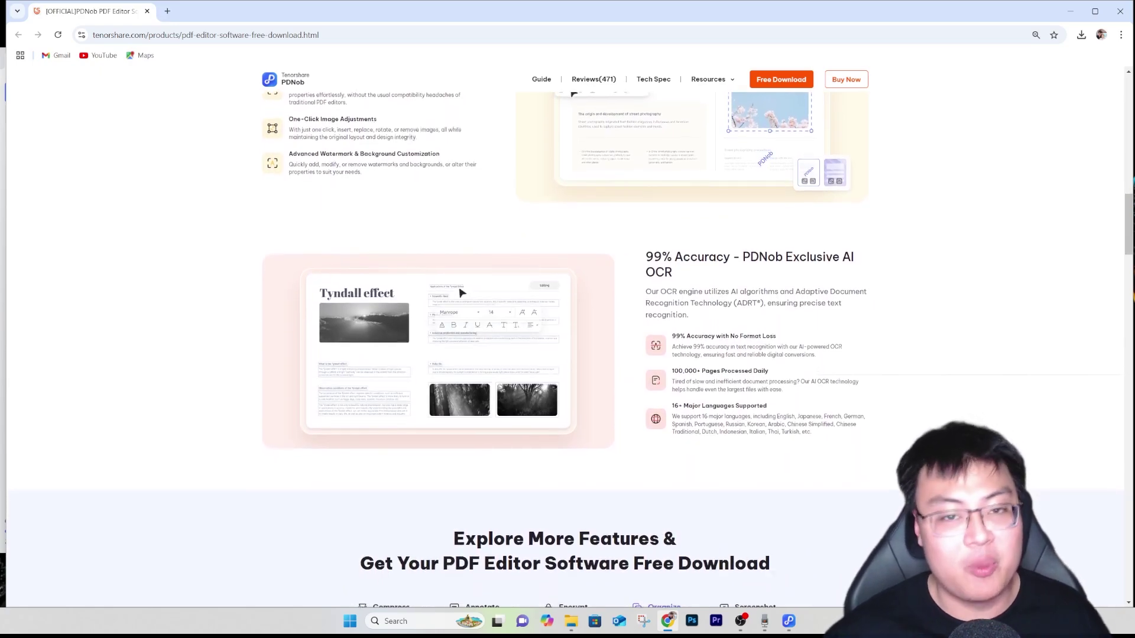
scroll(567, 343, down, 1)
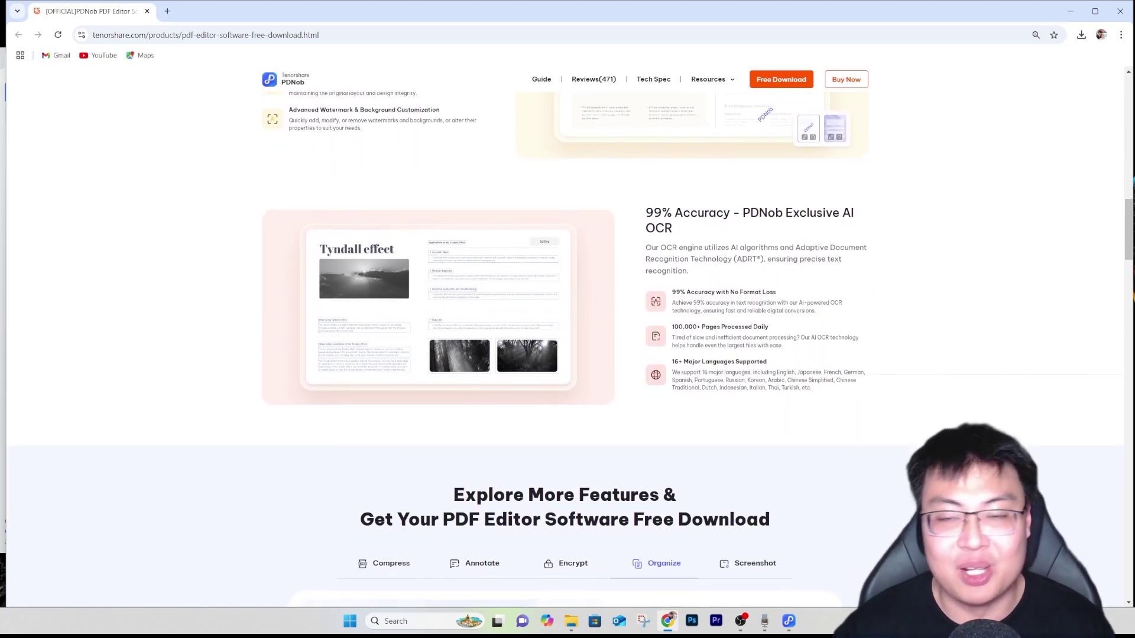
scroll(568, 343, down, 1)
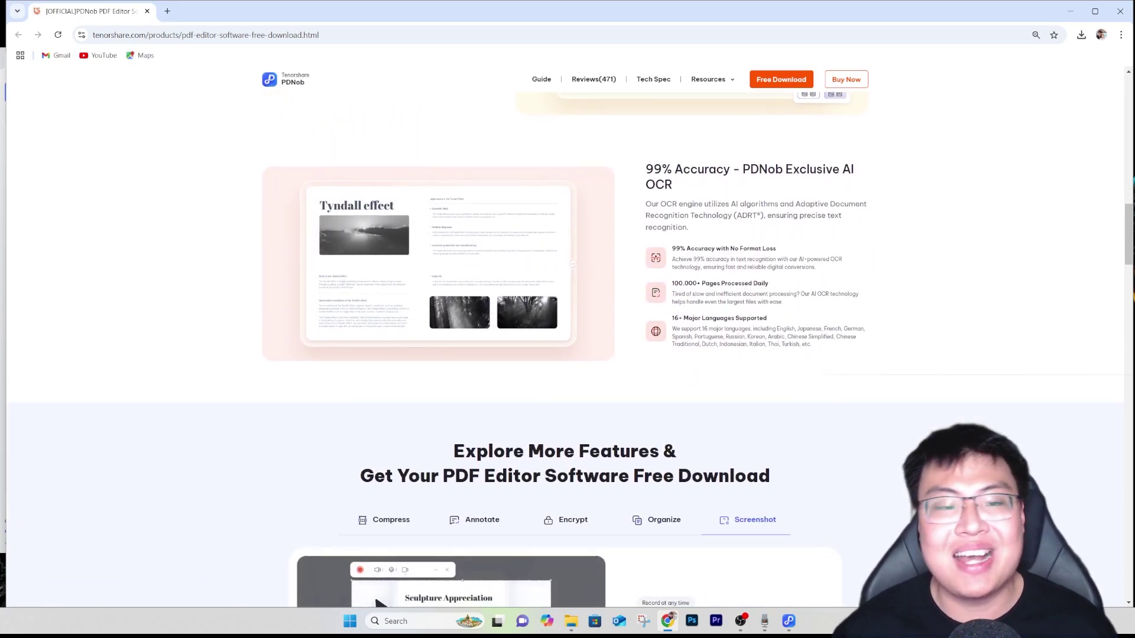
scroll(918, 468, down, 1)
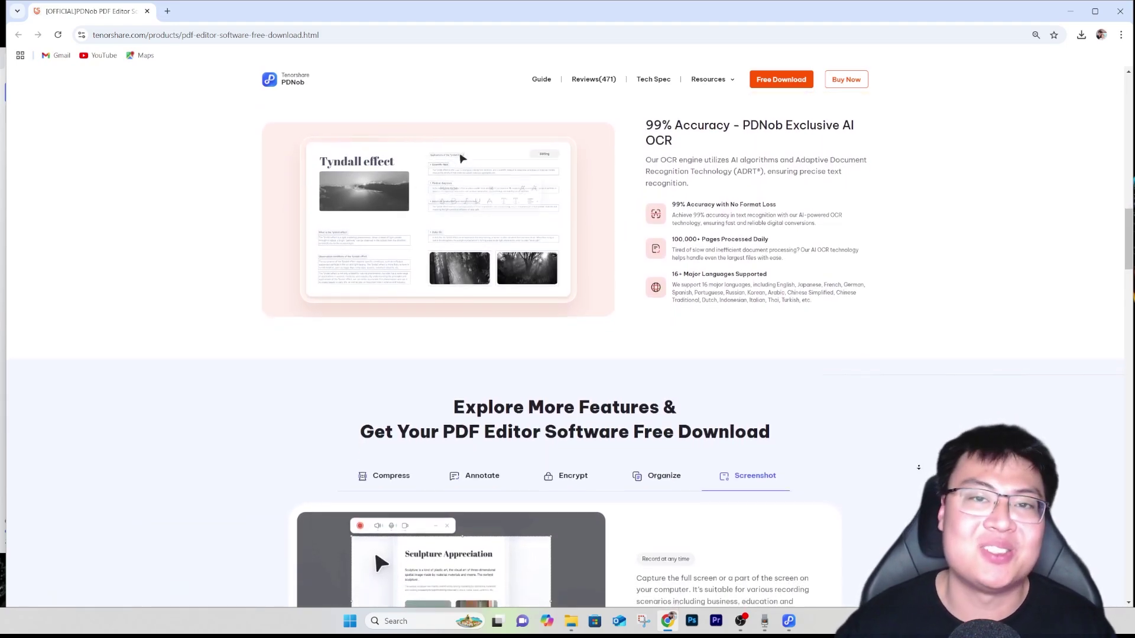